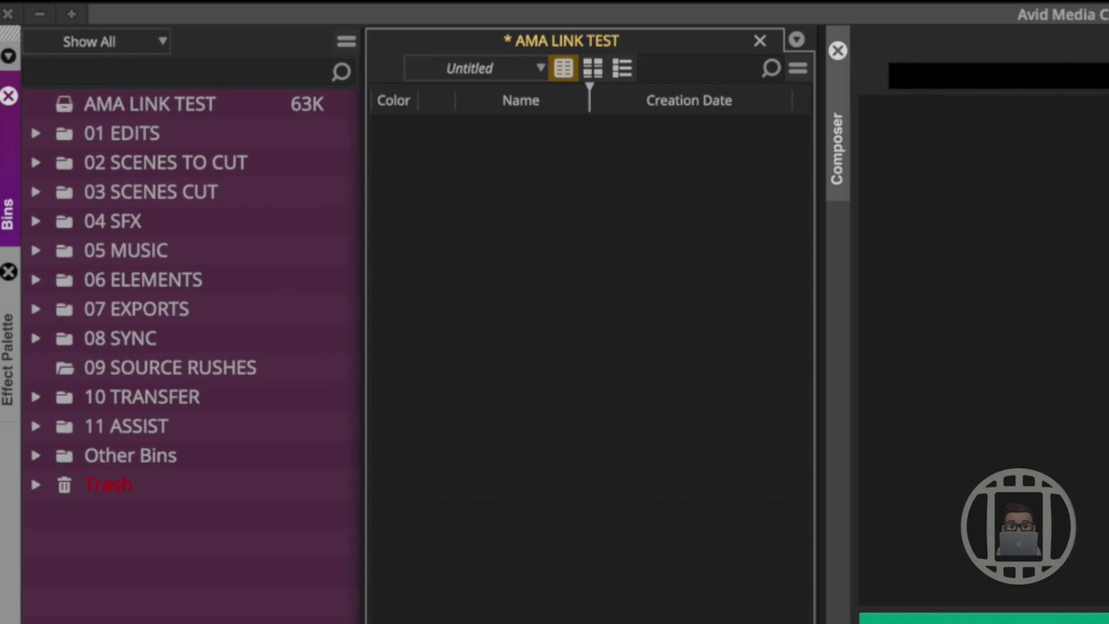
# Open the Source Browser for media input and move its window away from the middle of the workspace
pyautogui.click(271, 1)
pyautogui.moveTo(306, 361)
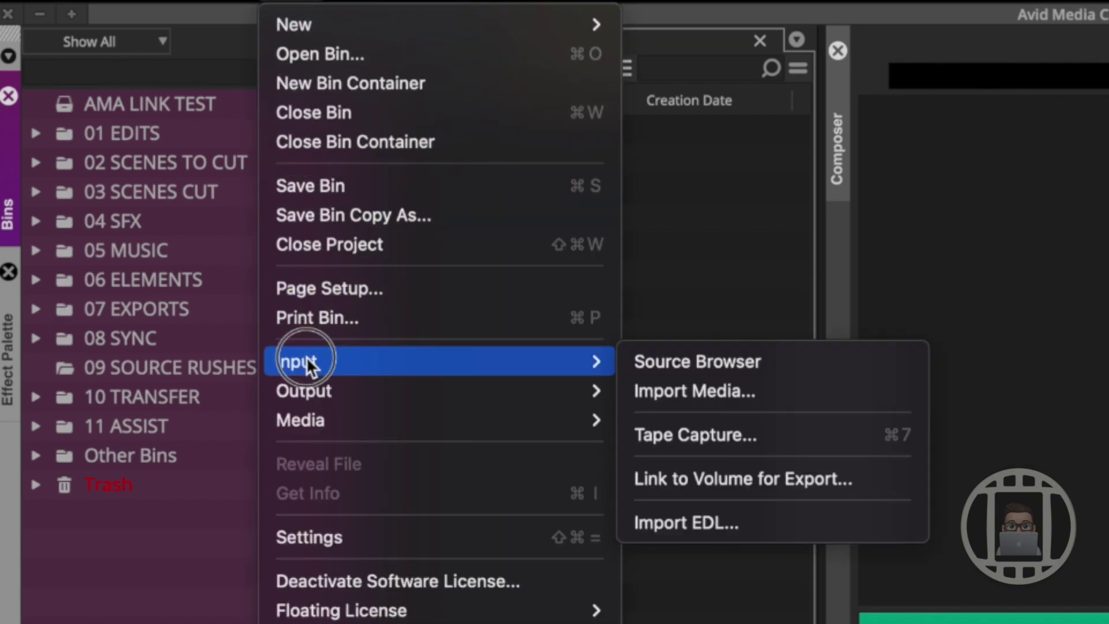
pyautogui.click(720, 361)
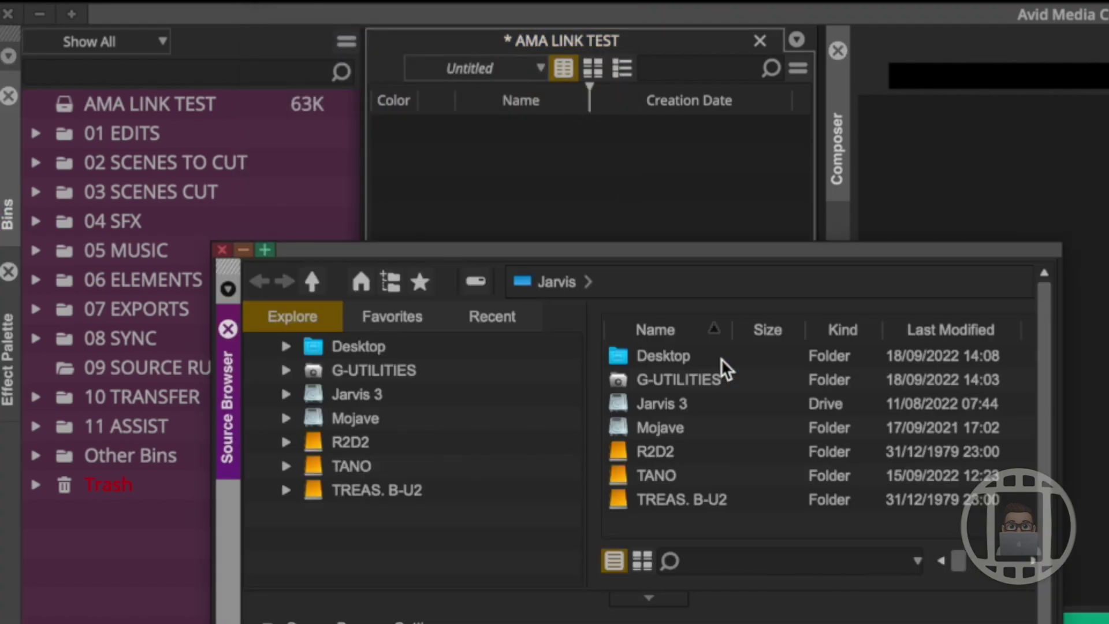
pyautogui.moveTo(722, 243); pyautogui.dragTo(363, 308)
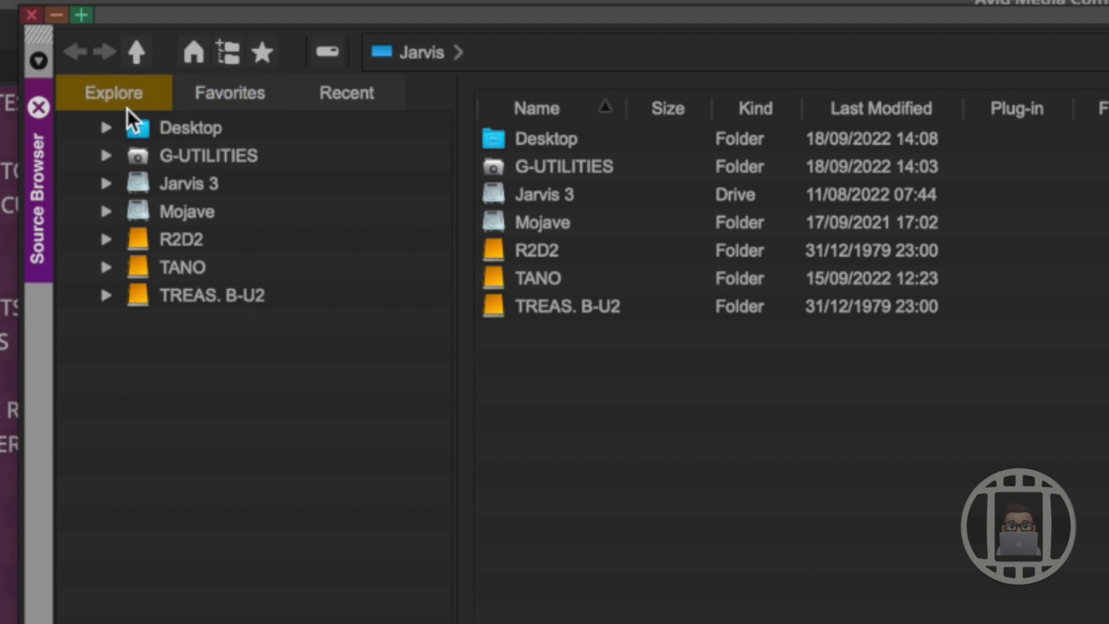
# Browse the contents of the R2D2, TREAS. B-U2, TANO and Mojave drives in the Source Browser
pyautogui.click(141, 241)
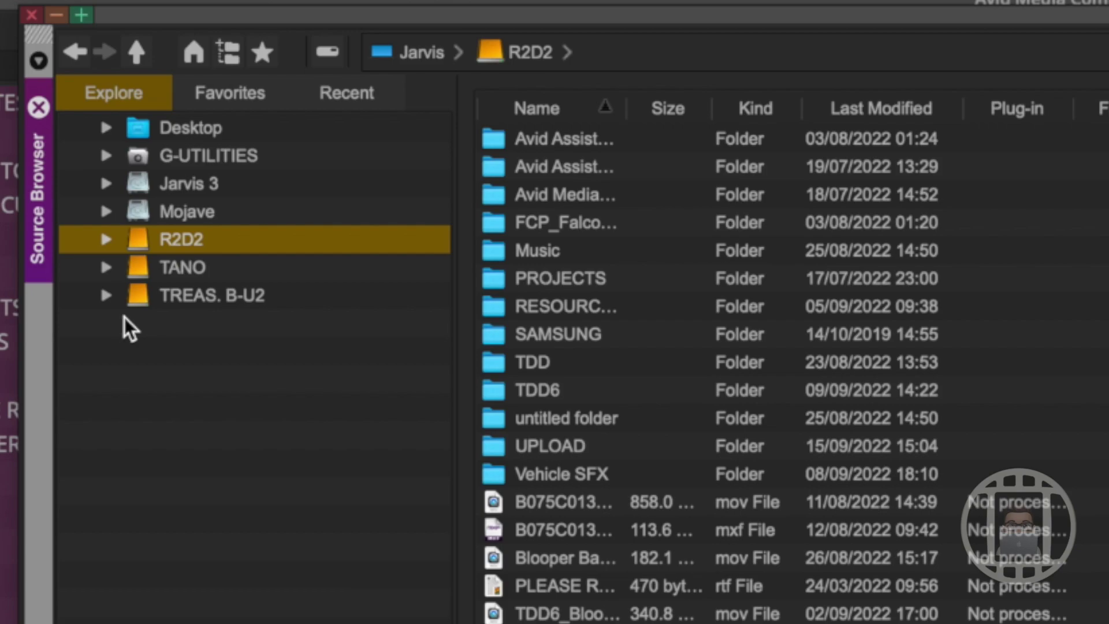
pyautogui.click(150, 289)
pyautogui.click(149, 265)
pyautogui.click(147, 209)
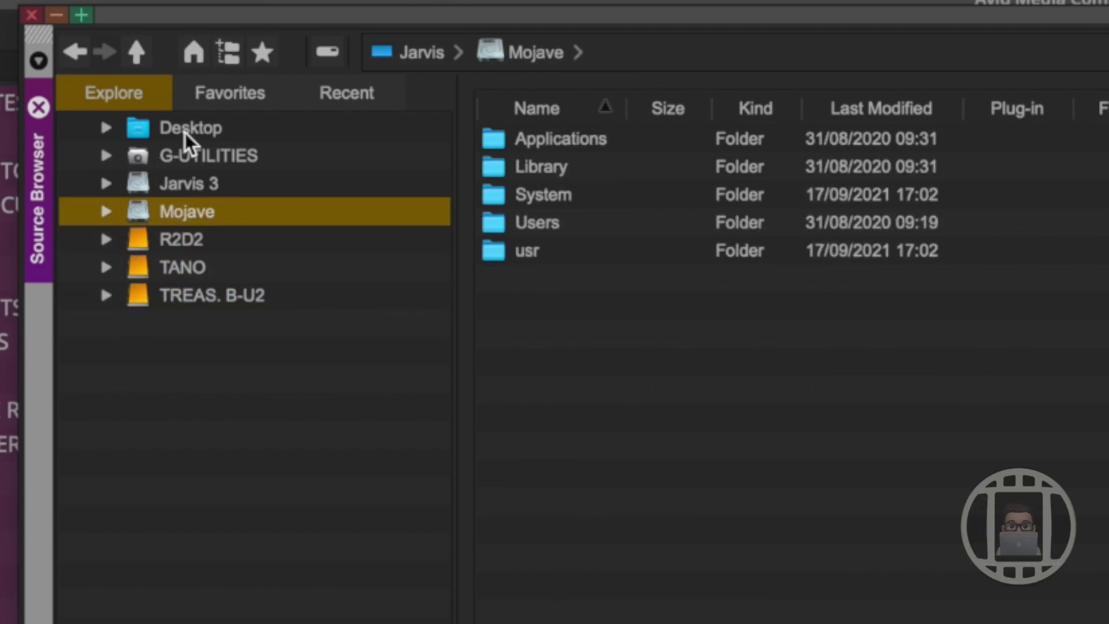
# View the favorite and recent folder lists and step backward and forward through the visited drives
pyautogui.click(245, 100)
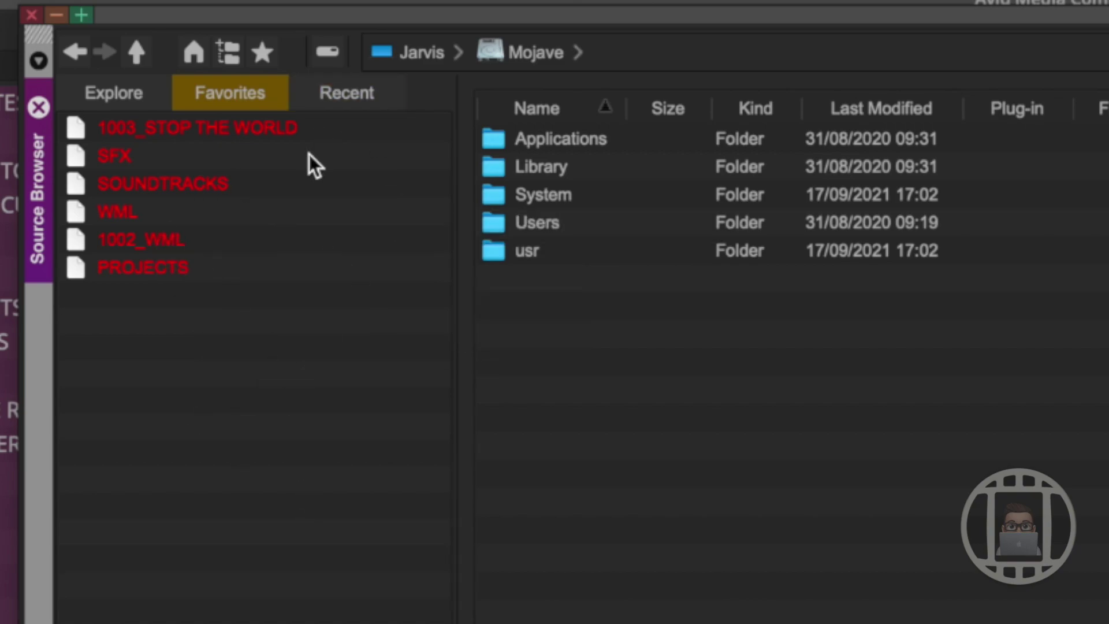
pyautogui.click(370, 103)
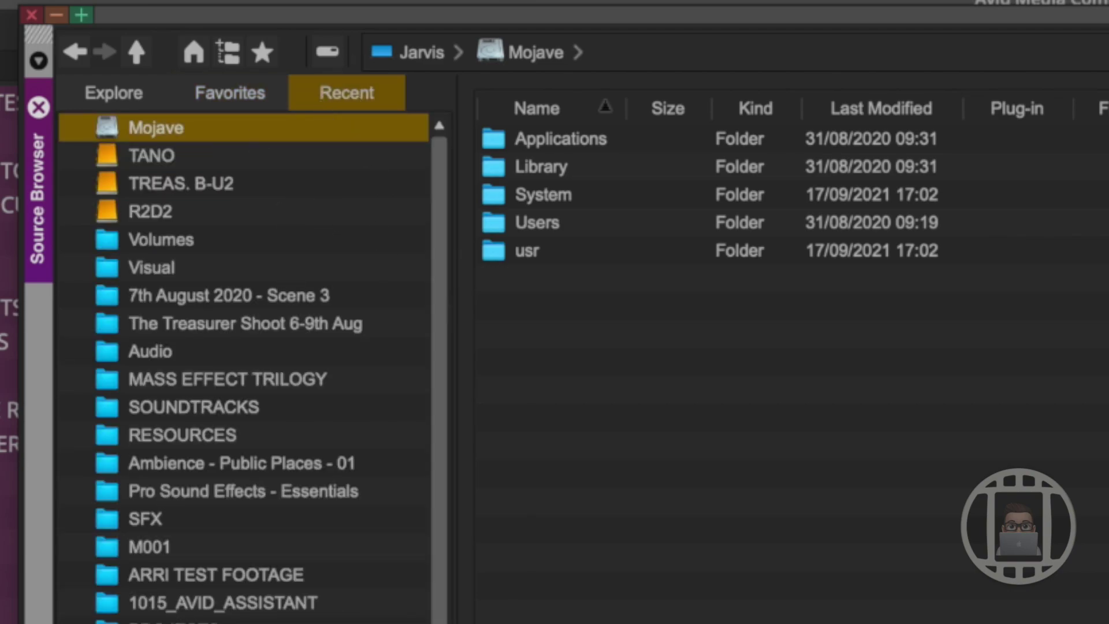
pyautogui.click(76, 55)
pyautogui.click(103, 49)
pyautogui.click(80, 46)
pyautogui.click(80, 50)
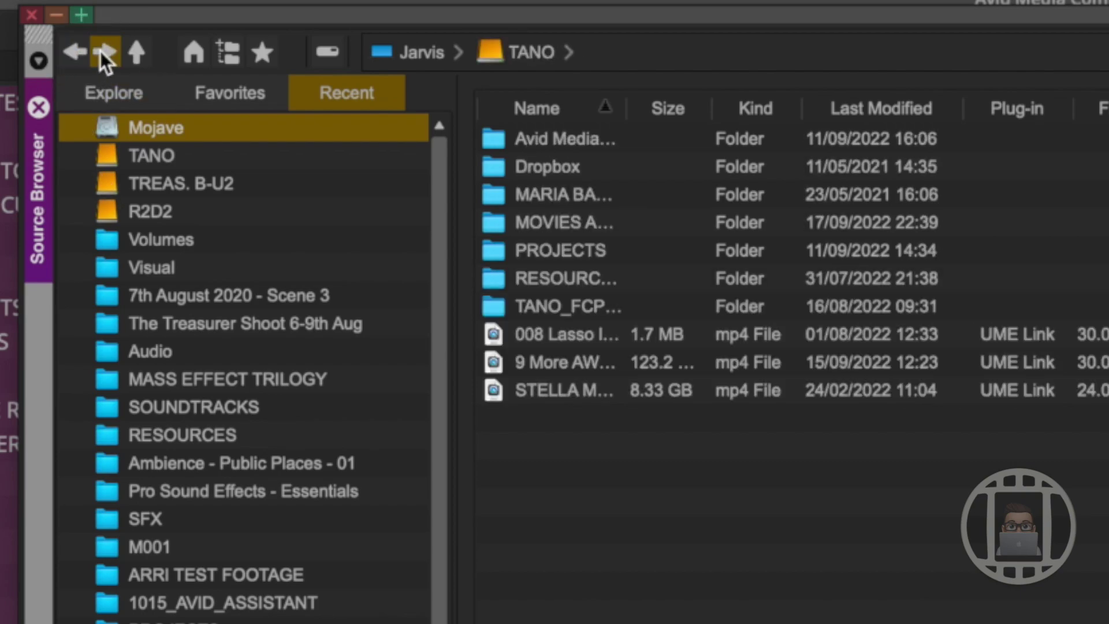
pyautogui.click(99, 50)
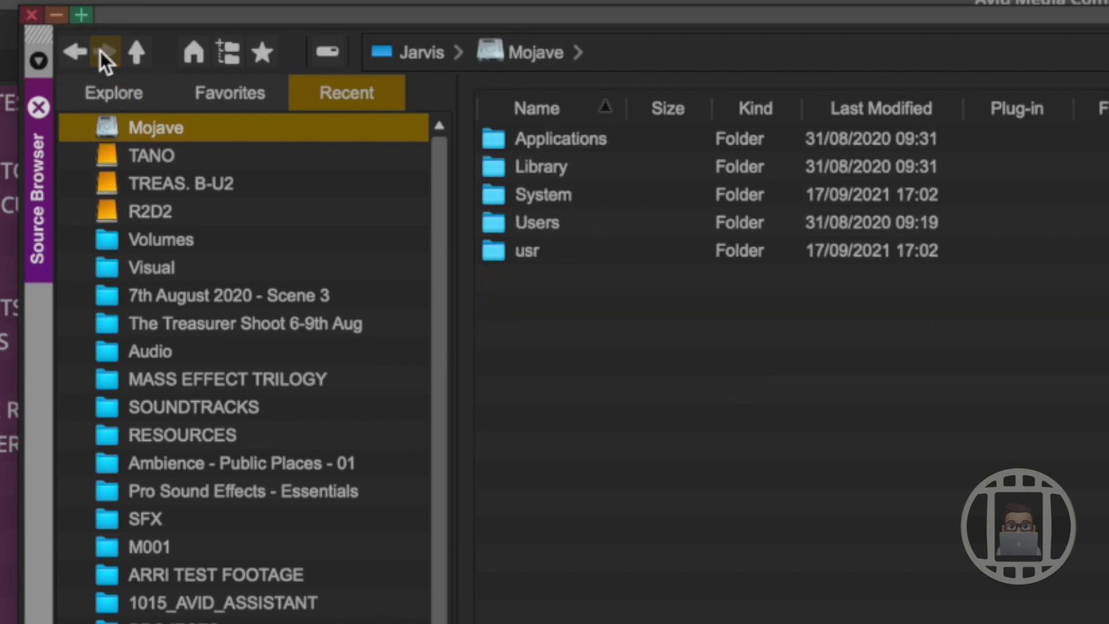
# Go up to the Jarvis level, view the home folder and return to the drive list
pyautogui.click(148, 48)
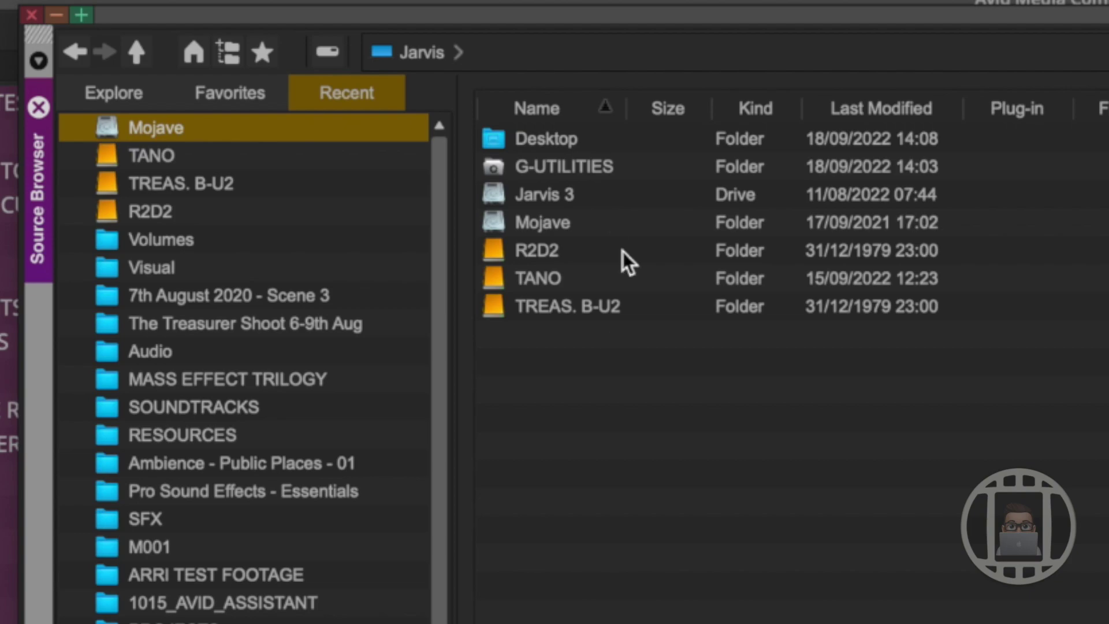
pyautogui.click(191, 53)
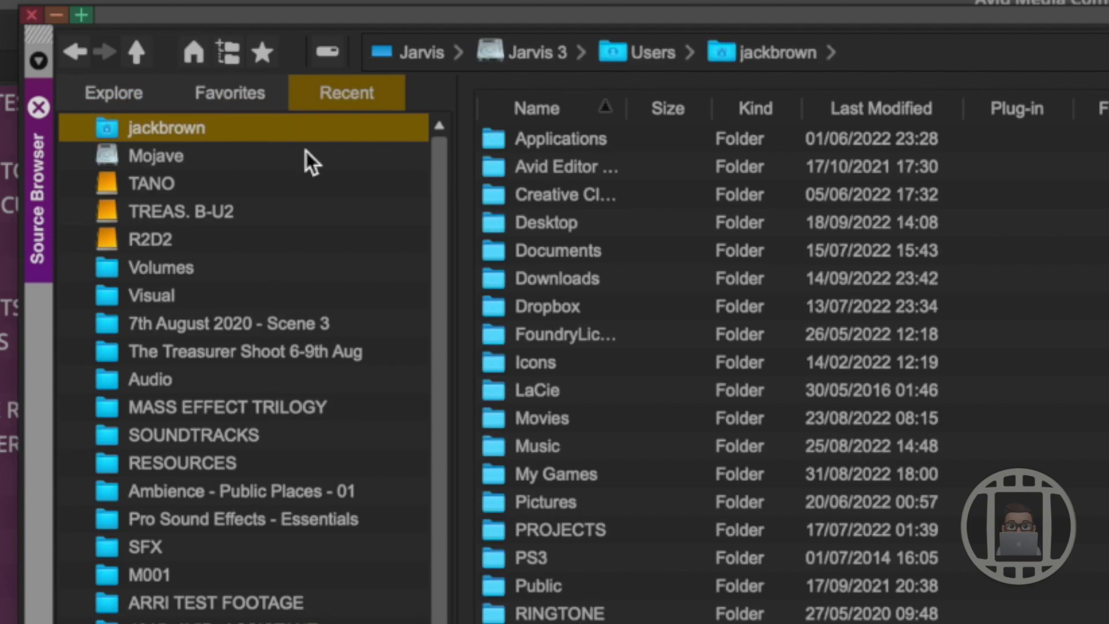
pyautogui.click(221, 54)
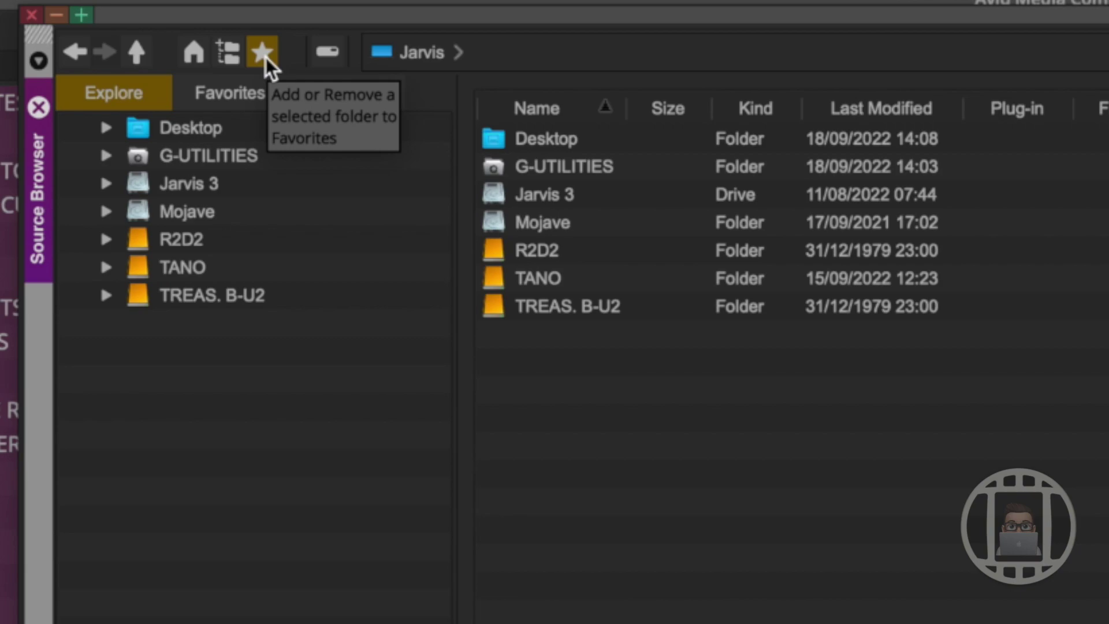
# Open the TANO drive's PROJECTS folder from the Source Browser favorites
pyautogui.click(223, 95)
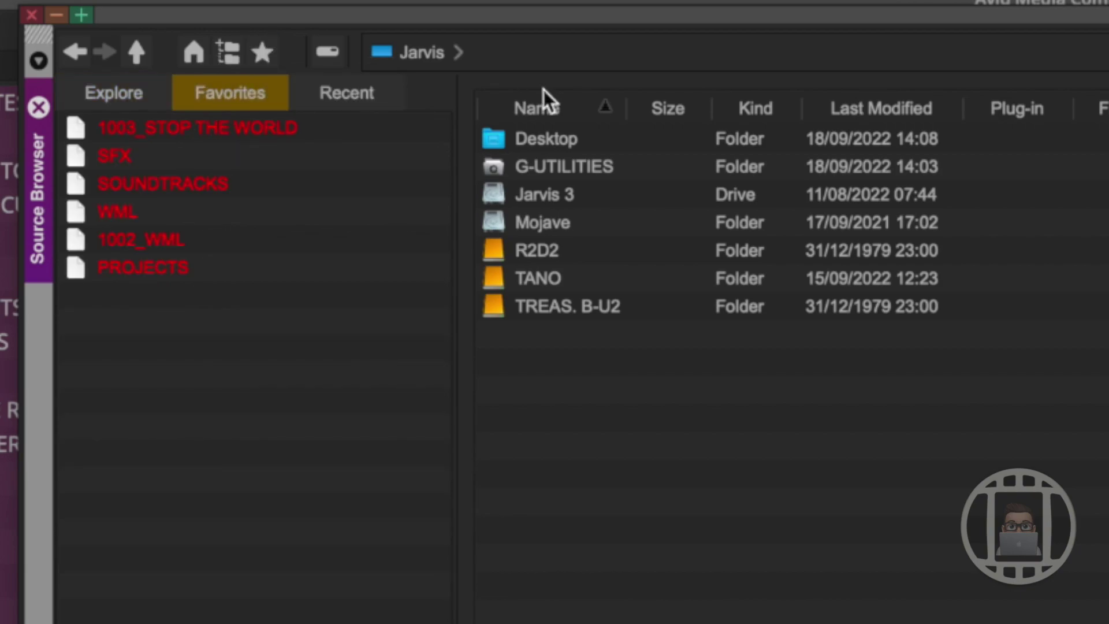
pyautogui.click(143, 267)
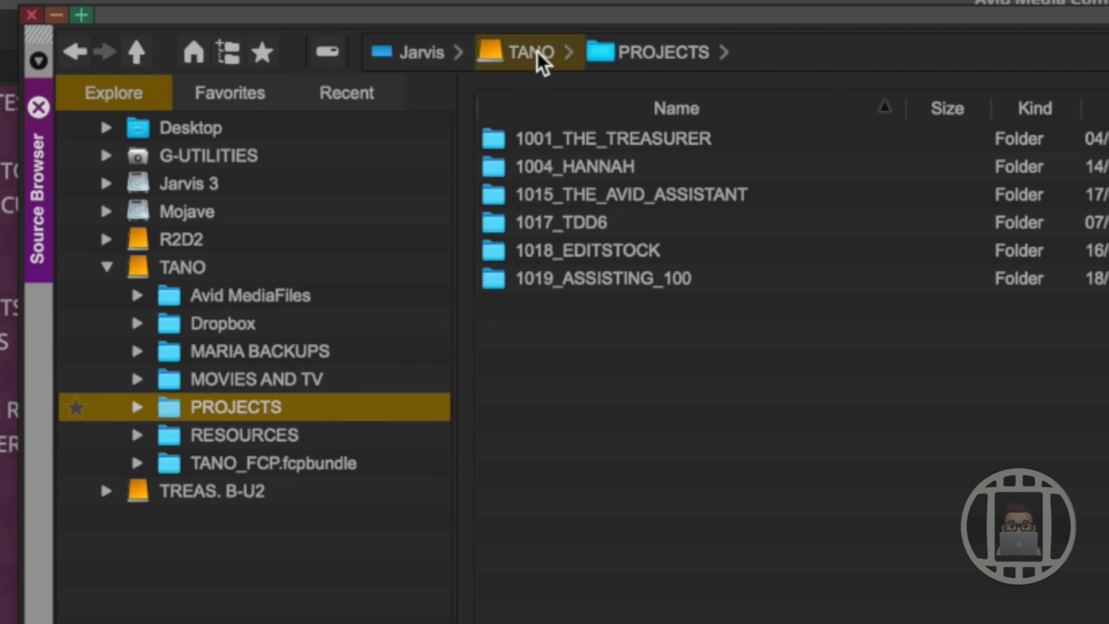
pyautogui.click(266, 98)
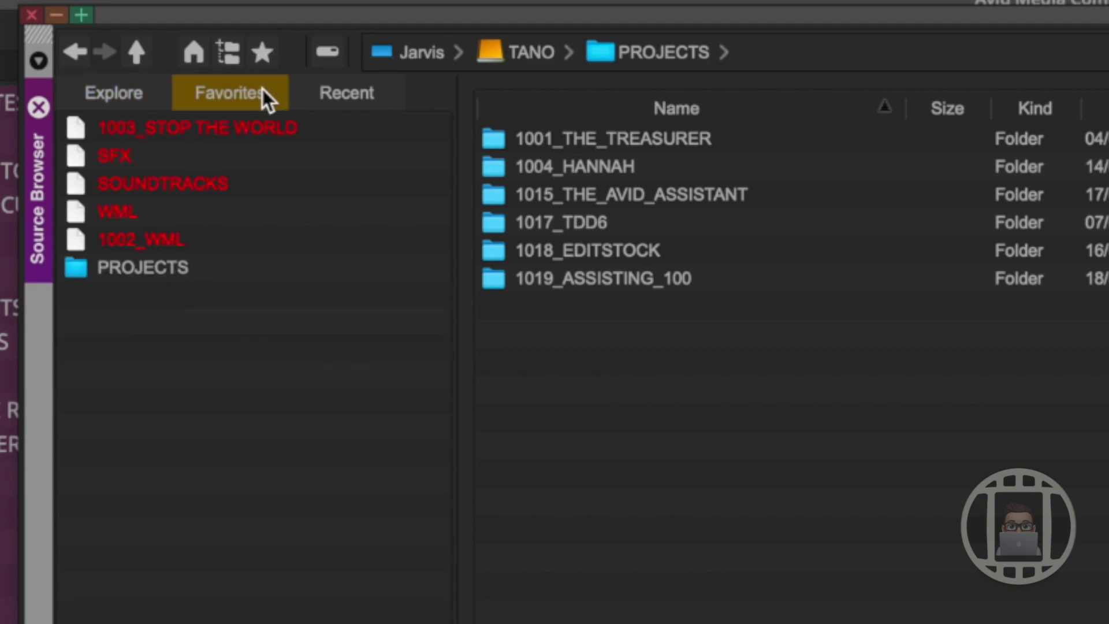
pyautogui.click(252, 276)
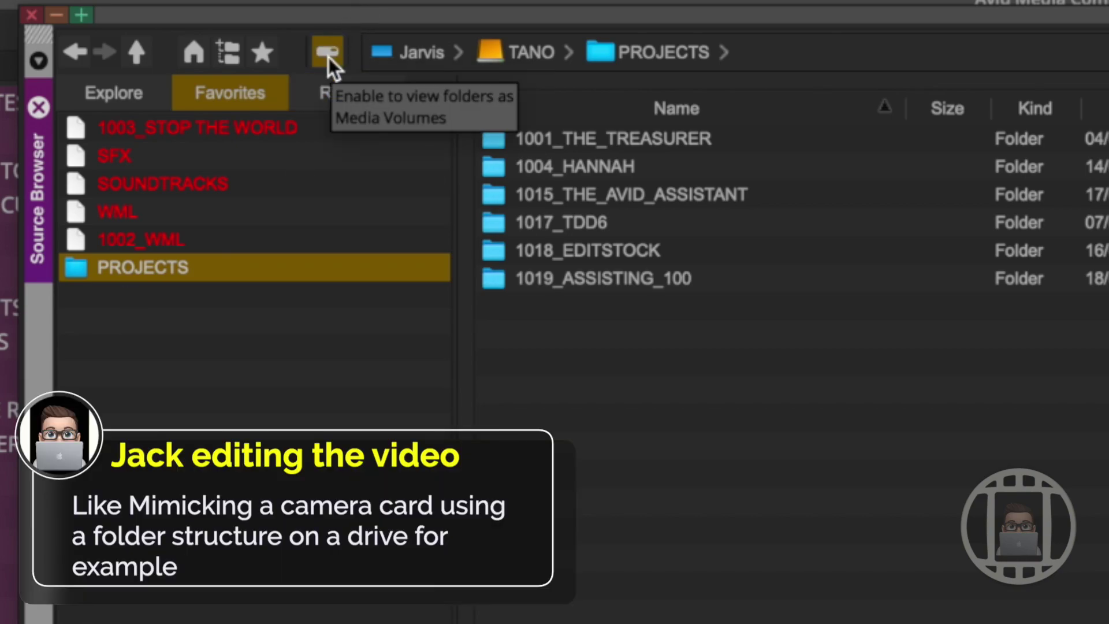
# Show the PROJECTS folder's location as an editable text path and return to the breadcrumb display
pyautogui.click(888, 44)
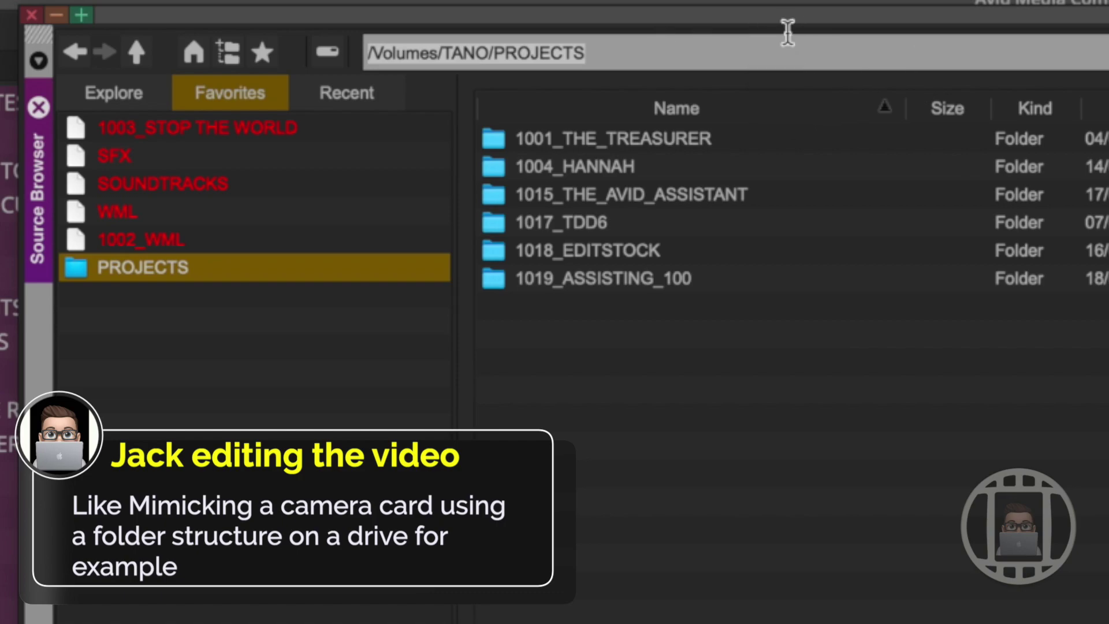
pyautogui.click(792, 532)
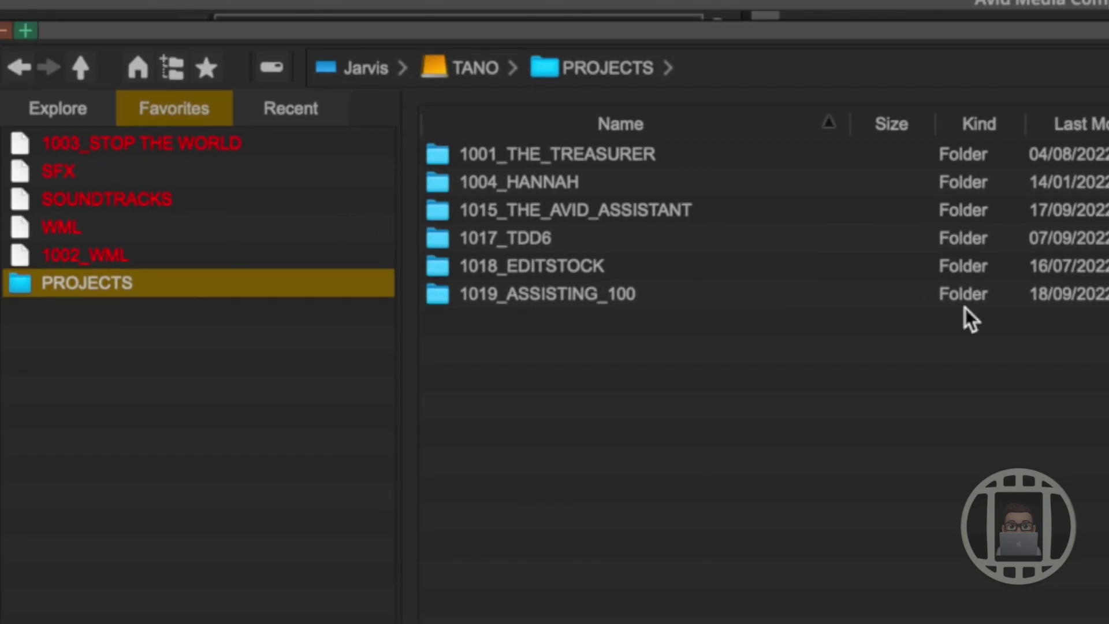
pyautogui.click(1104, 62)
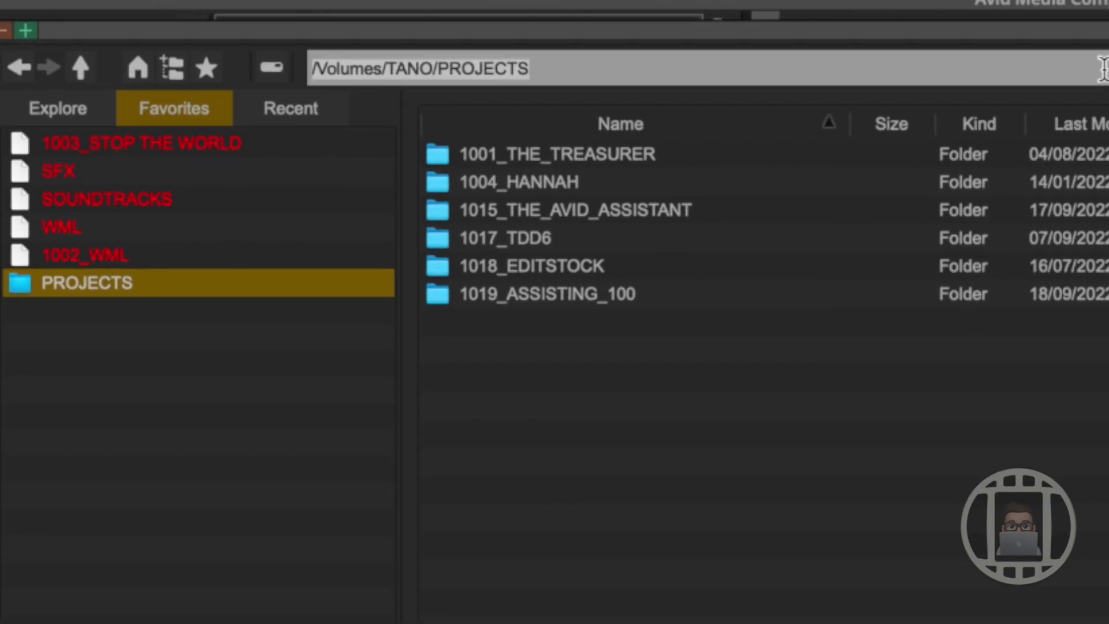
pyautogui.click(959, 413)
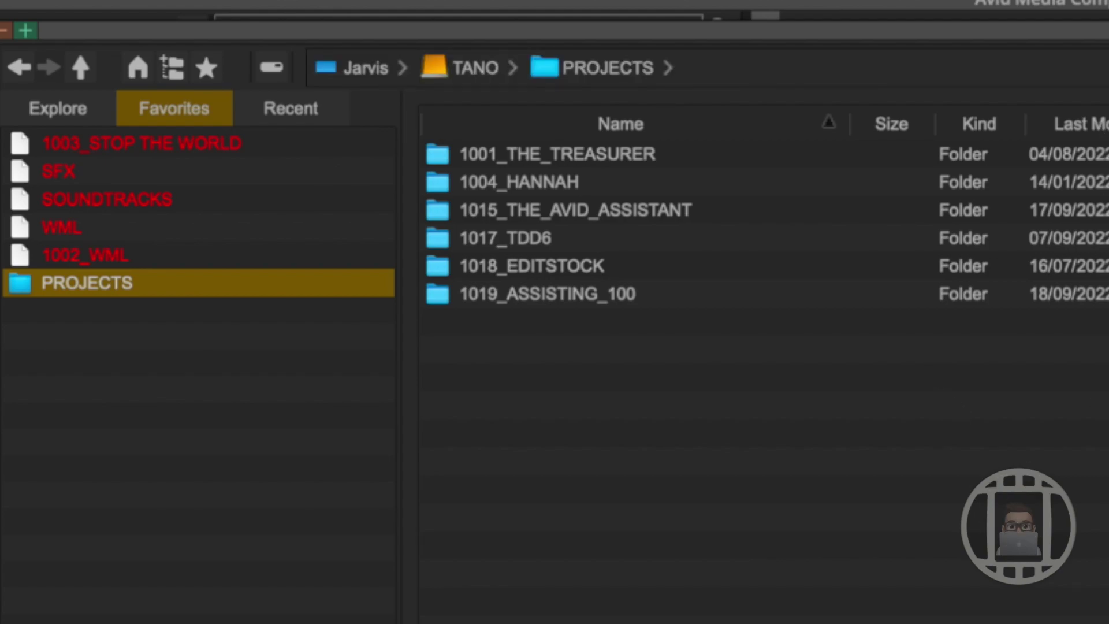
# Switch to Finder, open CHAPTERS inside PROJECTS/1019_ASSISTING_100 on TANO, and select its location text in the folder info
pyautogui.press('ctrl+alt+super+space')
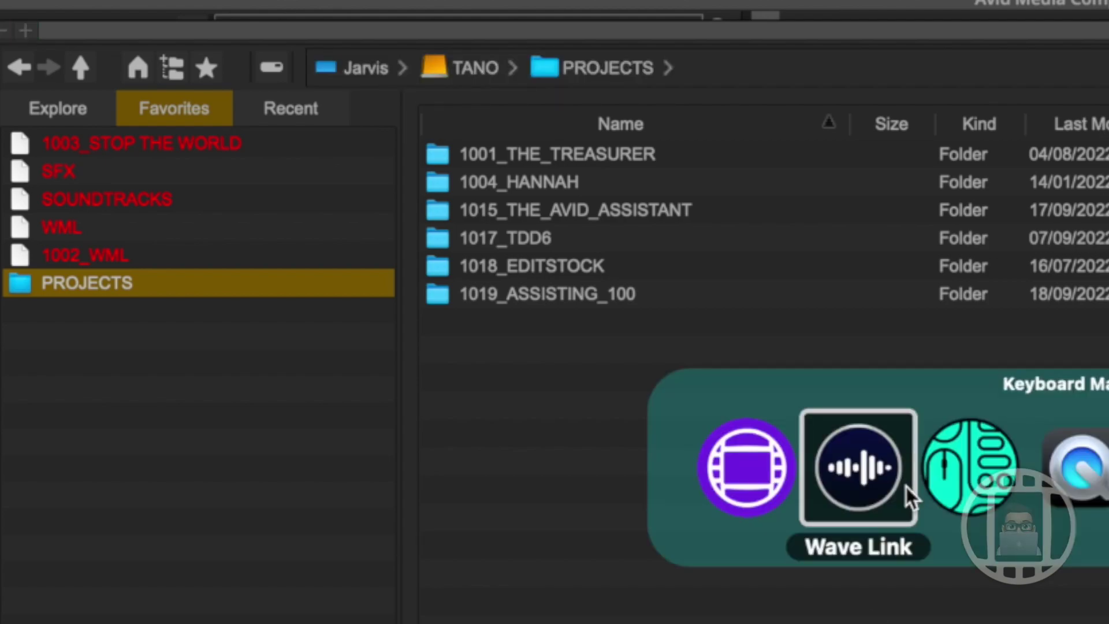
pyautogui.press('Escape')
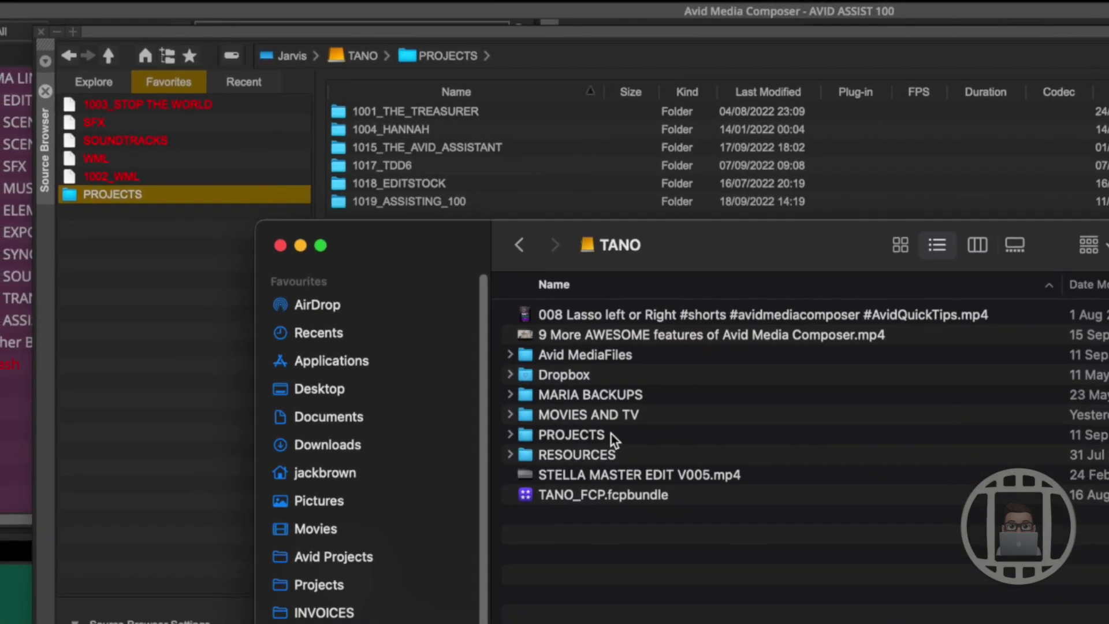
pyautogui.doubleClick(445, 327)
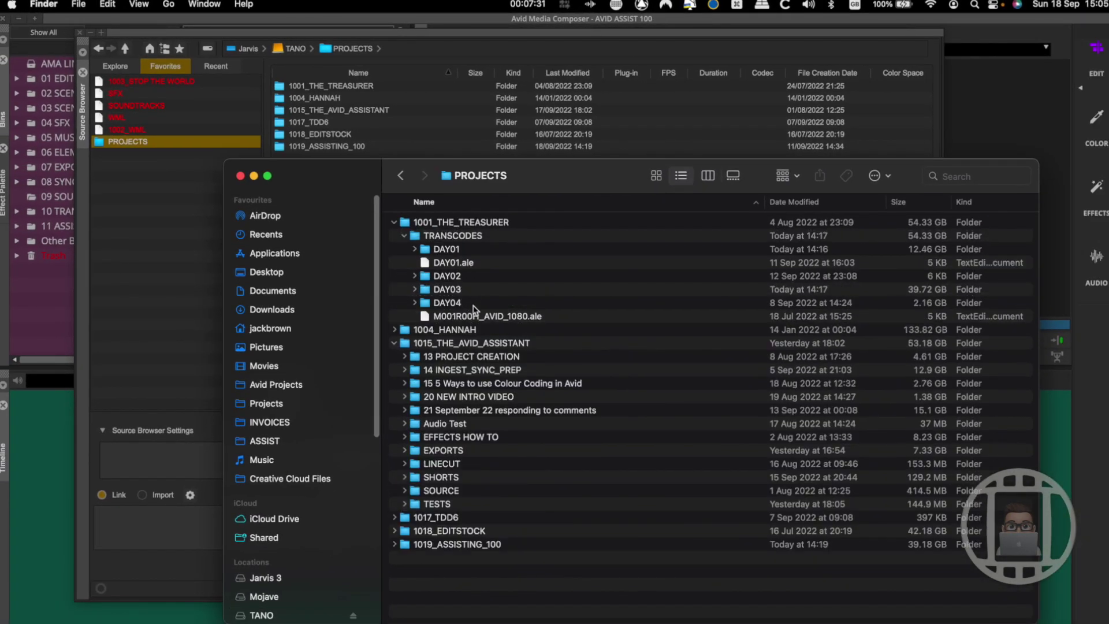
pyautogui.doubleClick(453, 544)
pyautogui.doubleClick(447, 263)
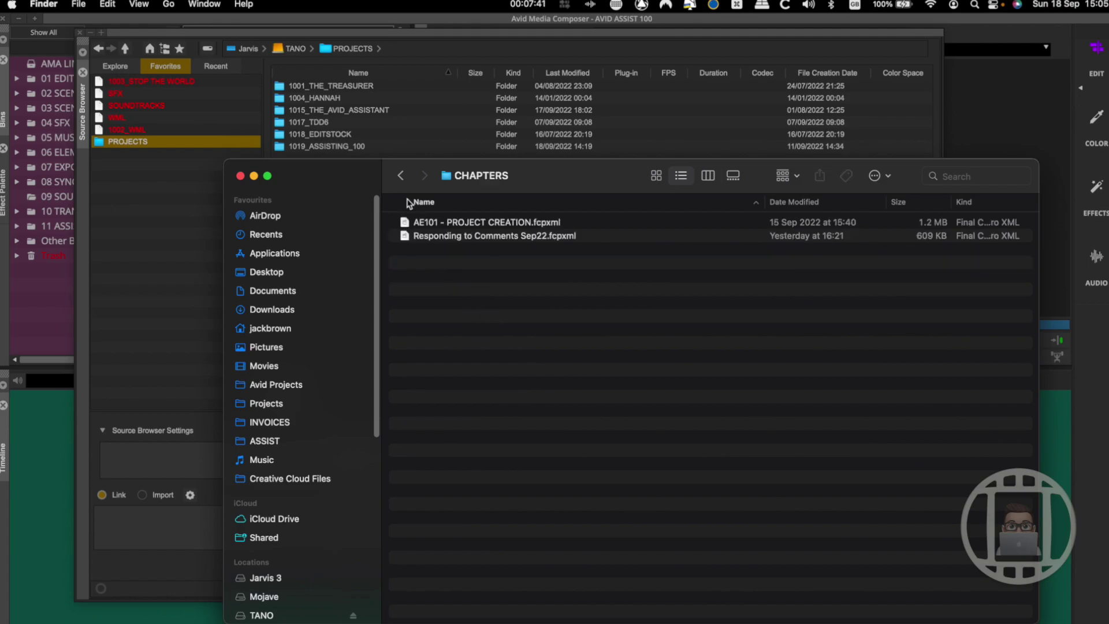
pyautogui.press('super+i')
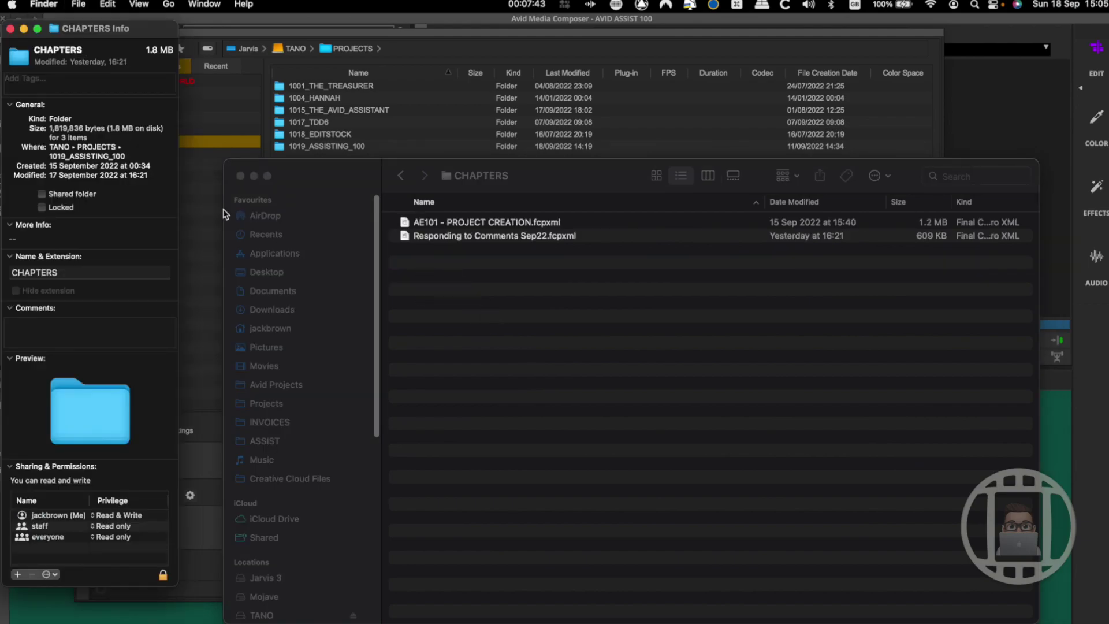
pyautogui.tripleClick(78, 147)
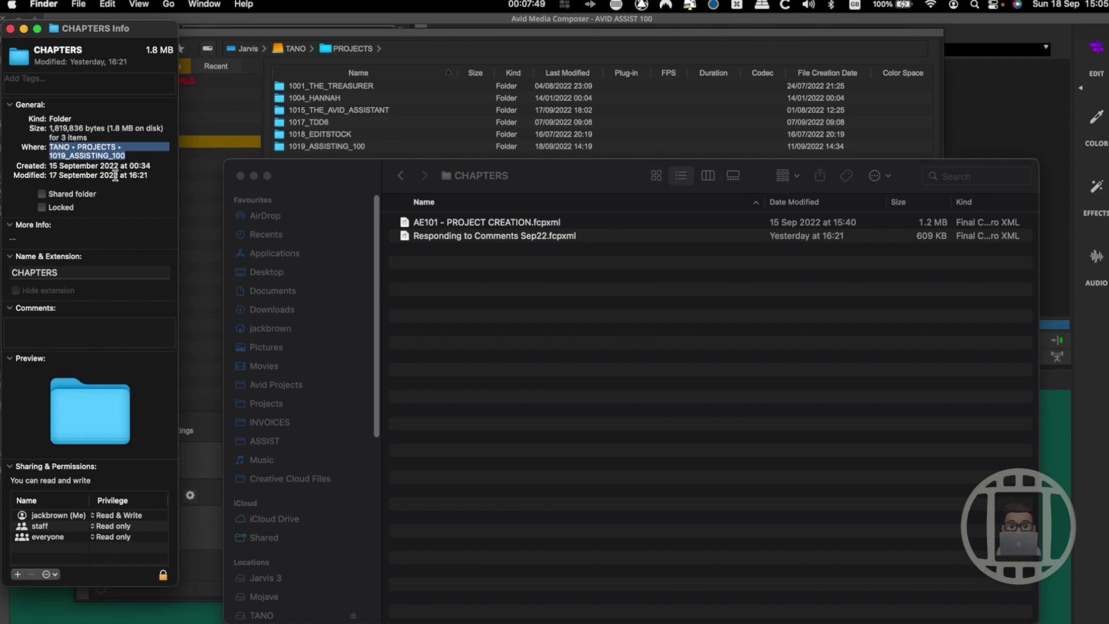
# Switch to Avid Media Composer, enter the path /Volumes/TANO/PROJECTS/1019_ASSISTING_100 in the Source Browser, and close the CHAPTERS info window
pyautogui.click(418, 39)
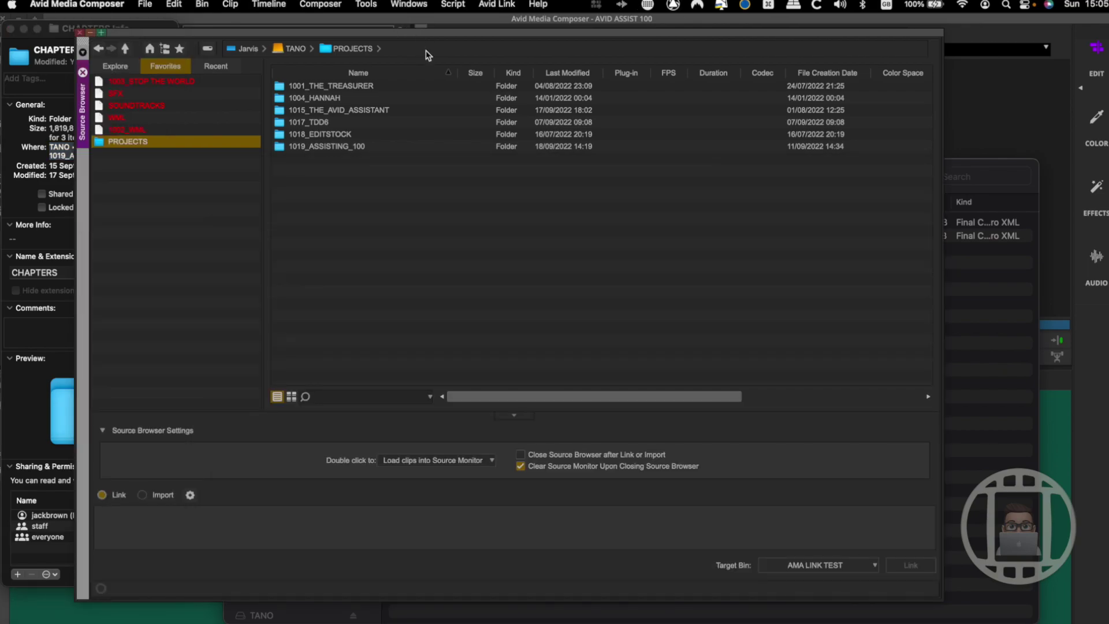
pyautogui.click(425, 53)
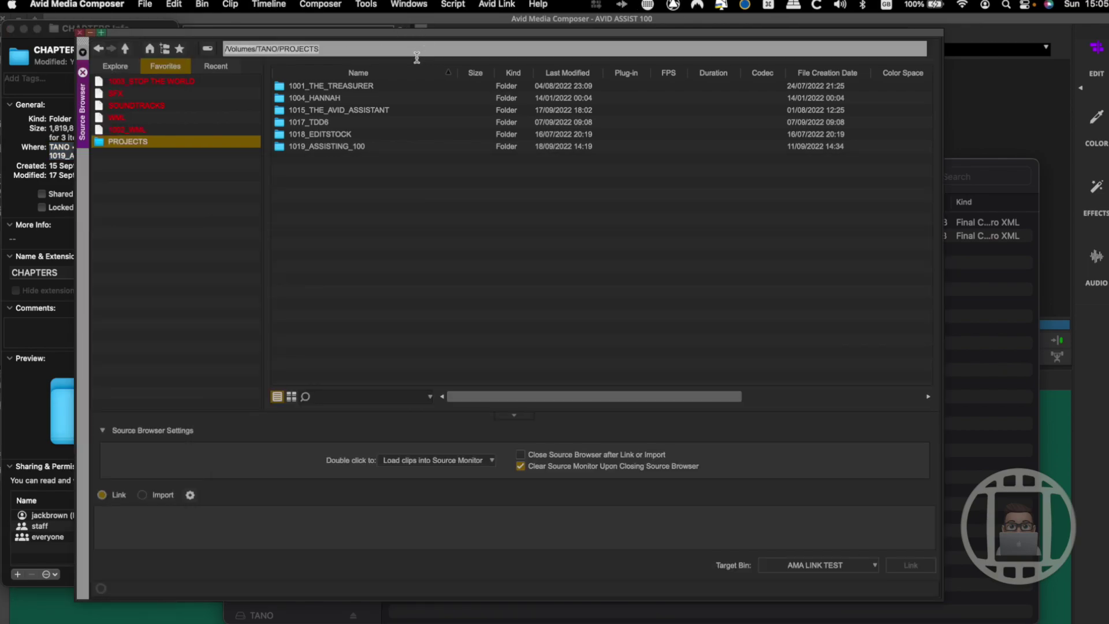
pyautogui.write('/Volumes/TANO/PROJECTS/1019_ASSISTING_100')
pyautogui.press('Return')
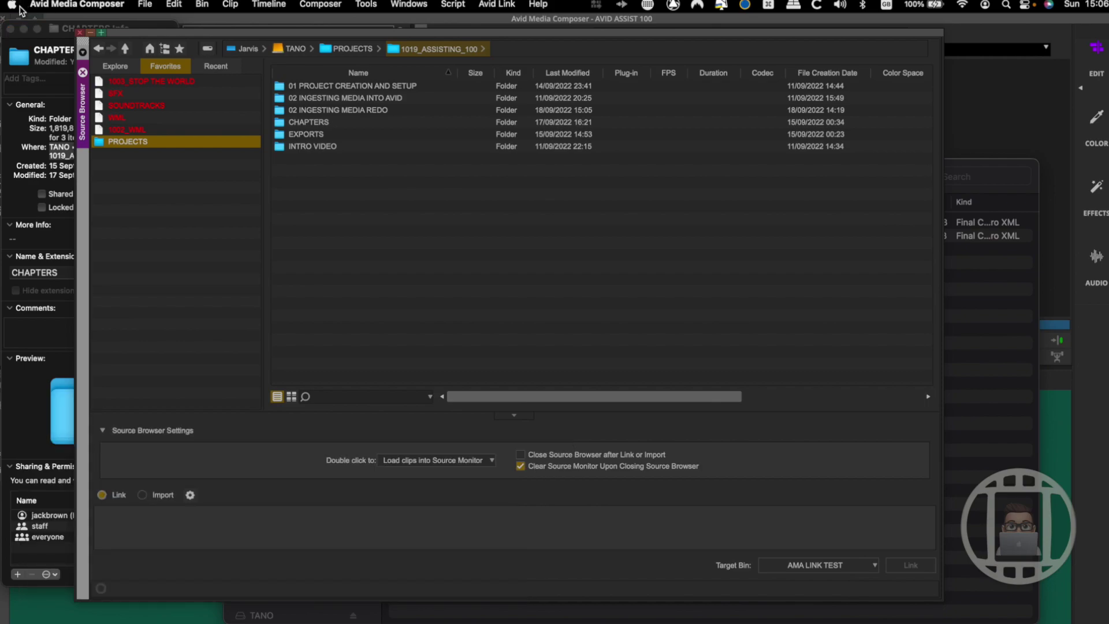
pyautogui.click(9, 30)
pyautogui.click(409, 298)
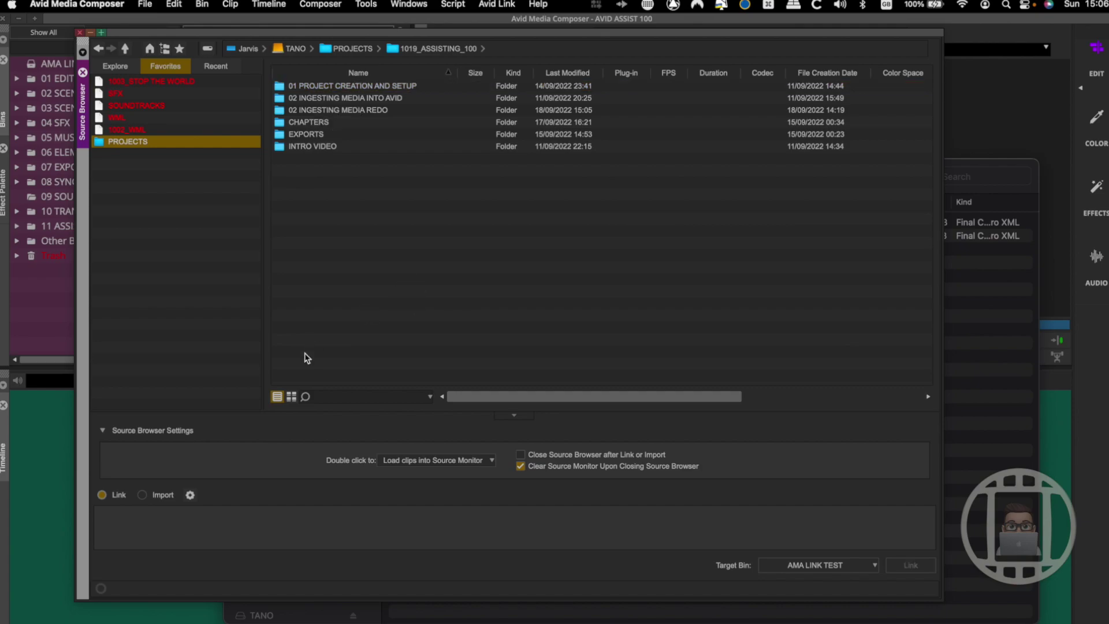
# Preview the 1019_ASSISTING_100 folder contents as icons and return to the list view
pyautogui.click(179, 523)
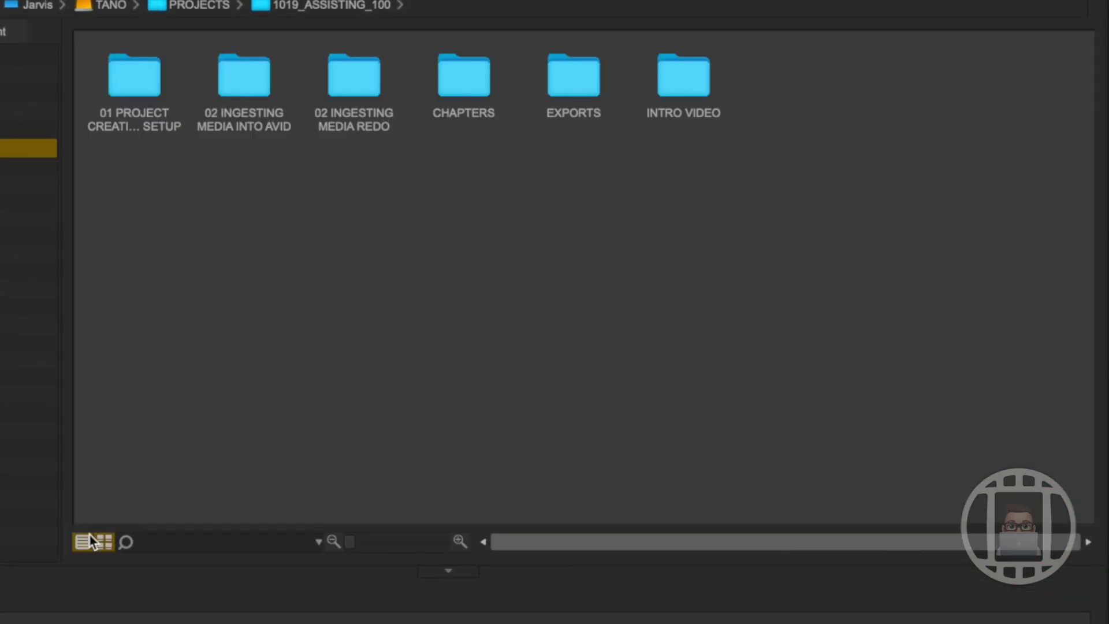
pyautogui.click(89, 535)
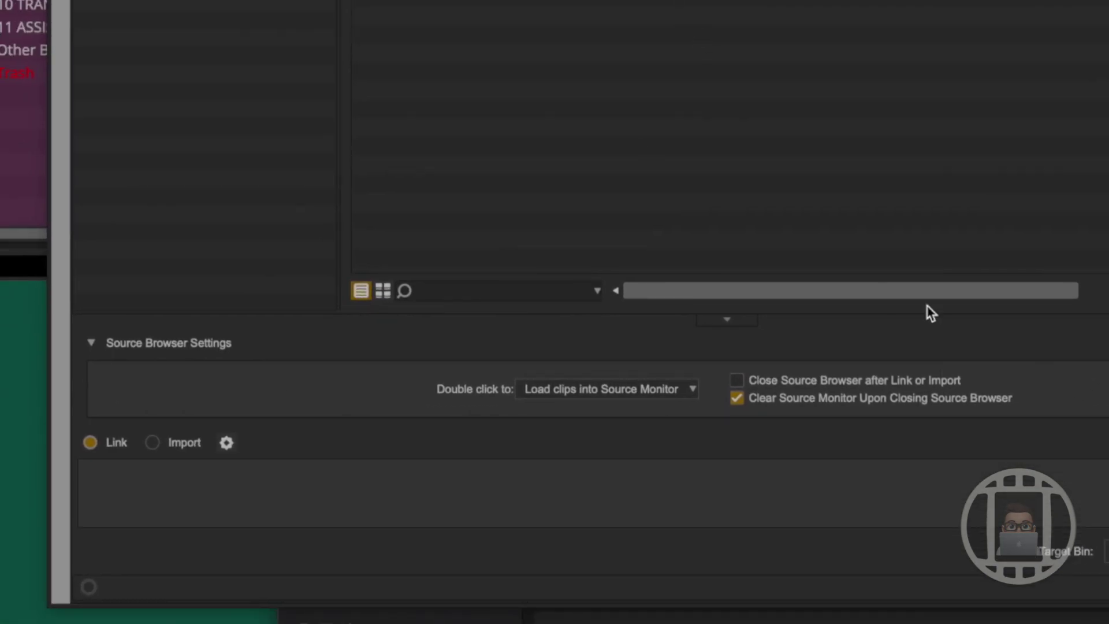
# Inspect the double-click behaviour choices and the Target Bin choices, keeping Load clips into Source Monitor and AMA LINK TEST
pyautogui.click(663, 393)
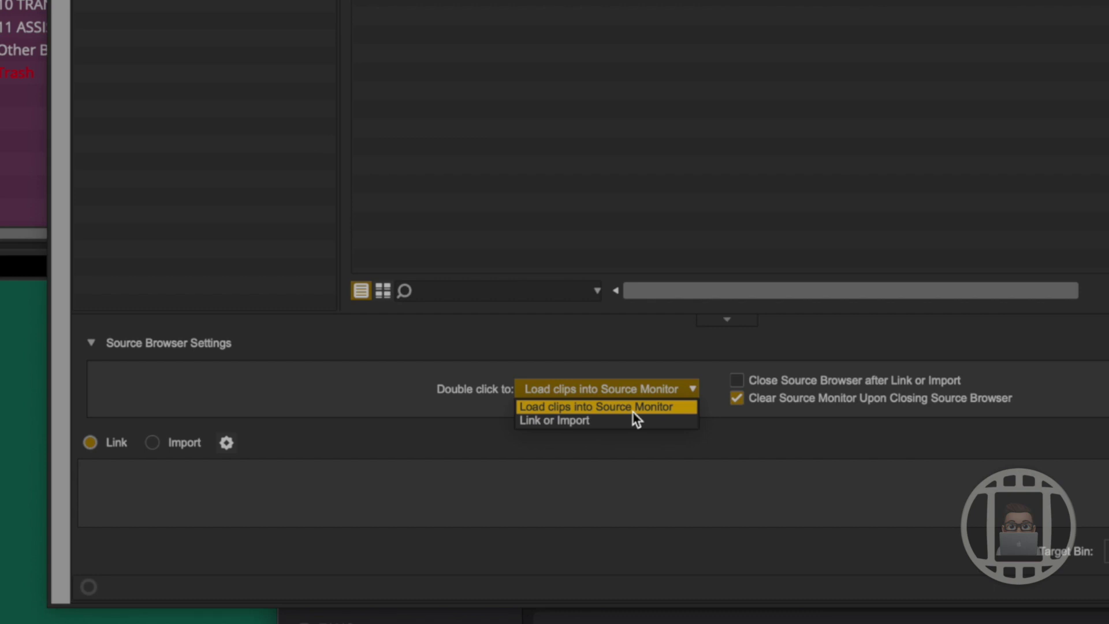
pyautogui.click(766, 441)
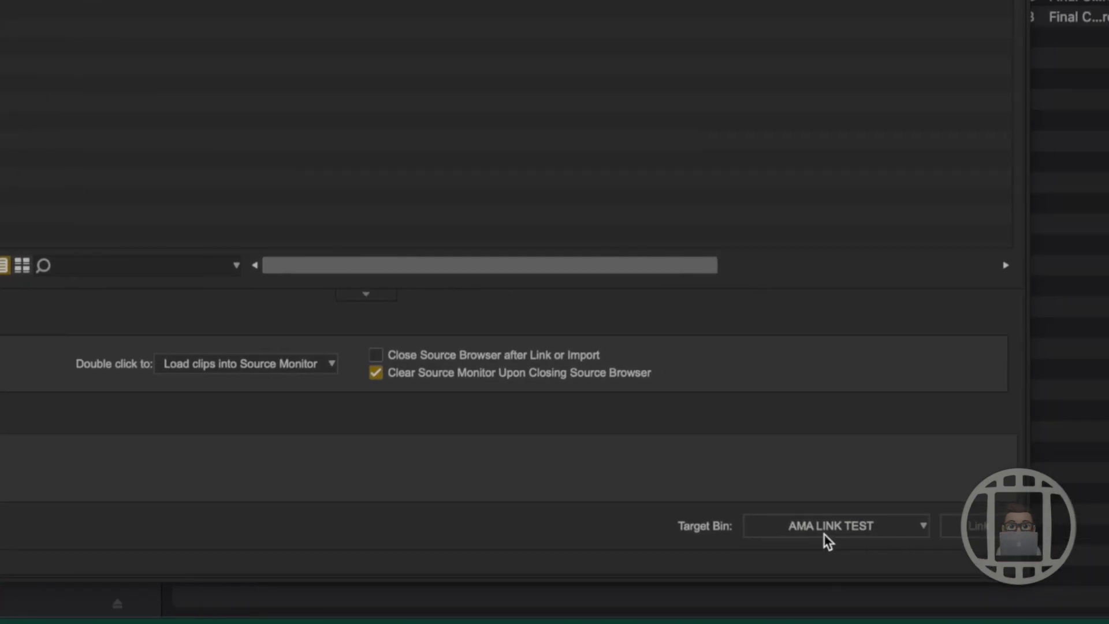
pyautogui.click(846, 526)
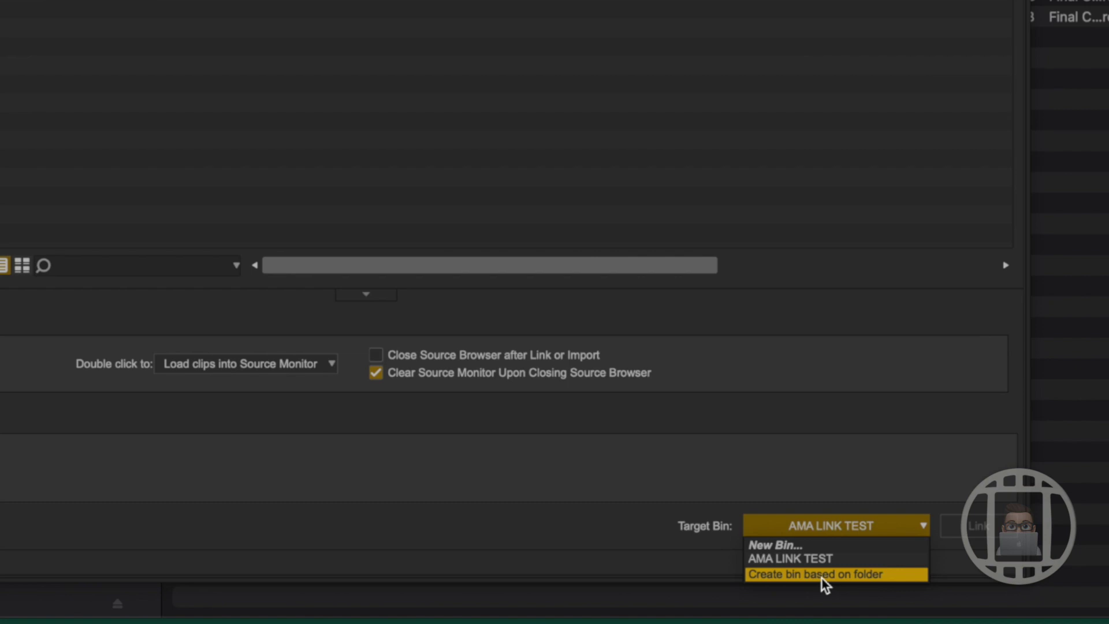
pyautogui.click(886, 519)
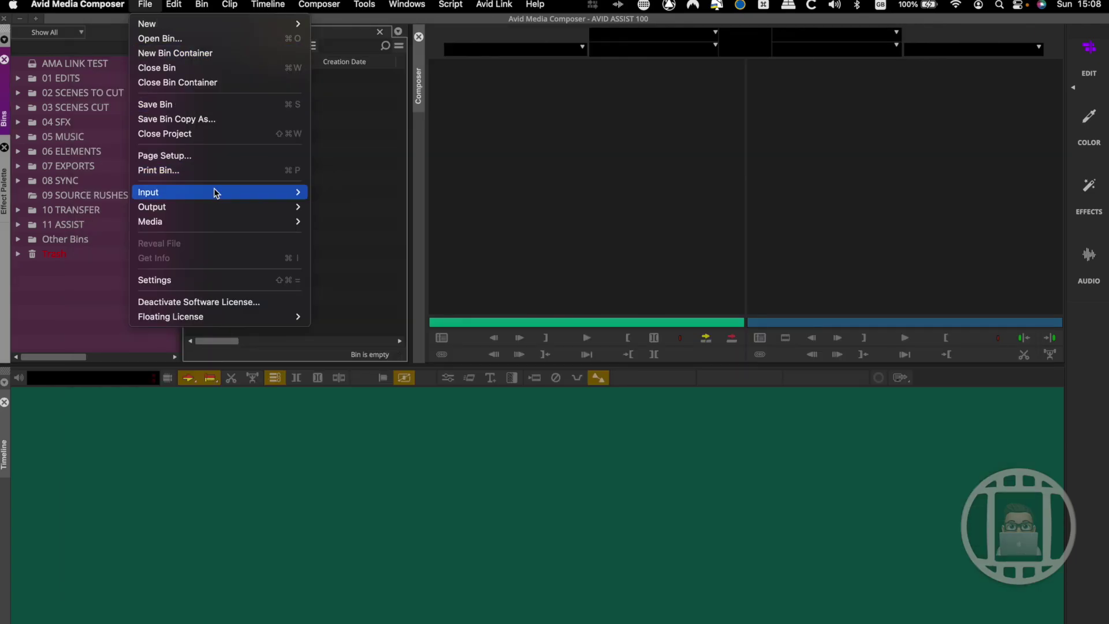
# View the Import Media file selection dialog and dismiss it without importing anything
pyautogui.moveTo(213, 192)
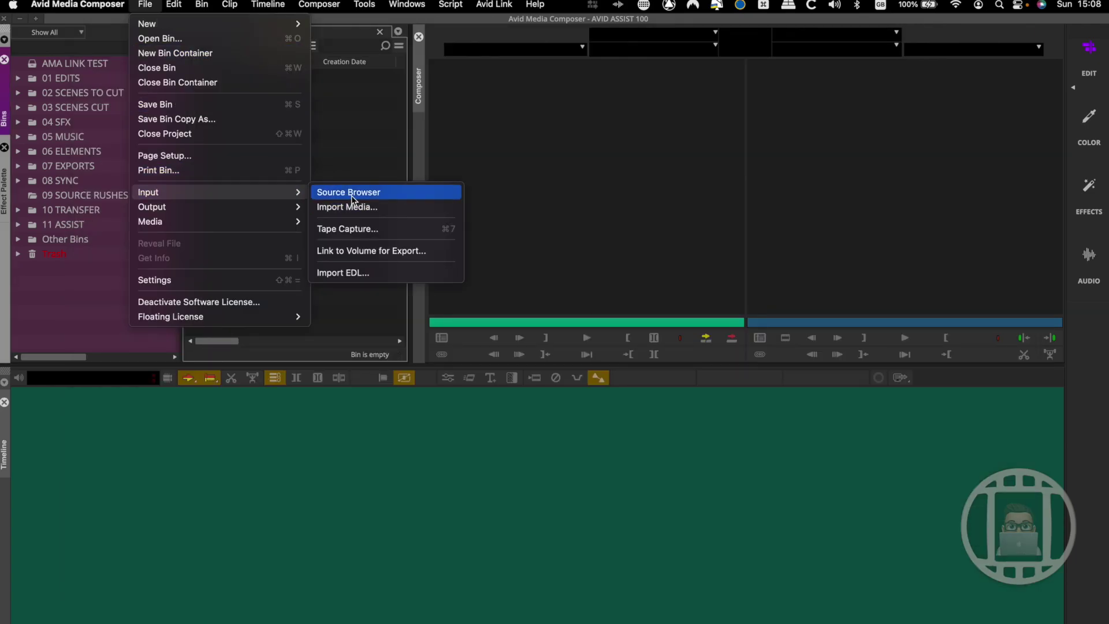
pyautogui.click(372, 206)
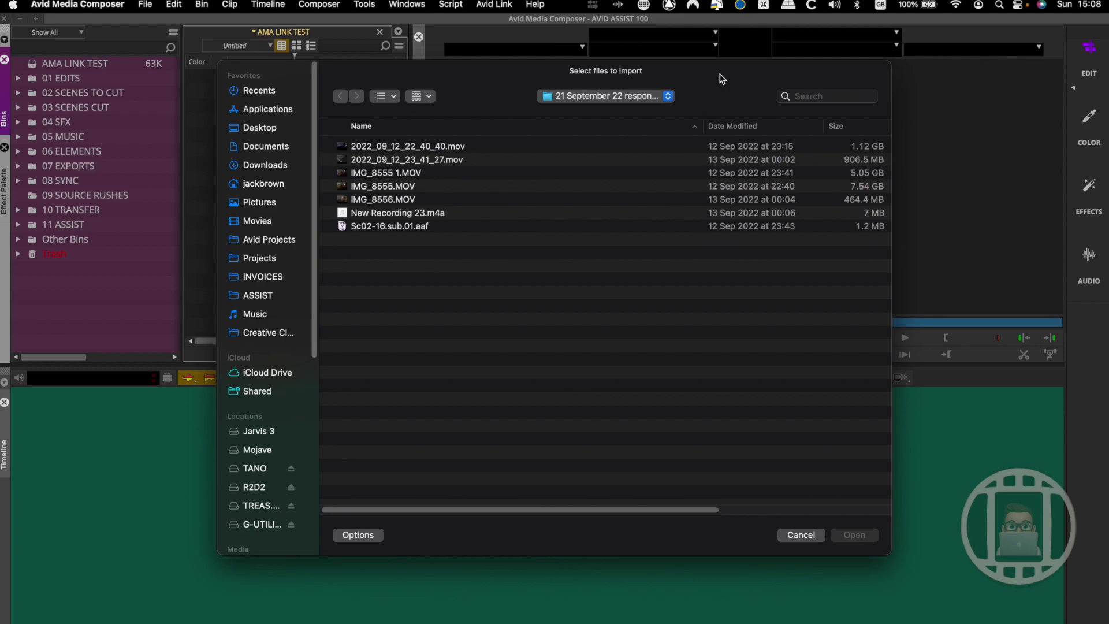
pyautogui.click(722, 82)
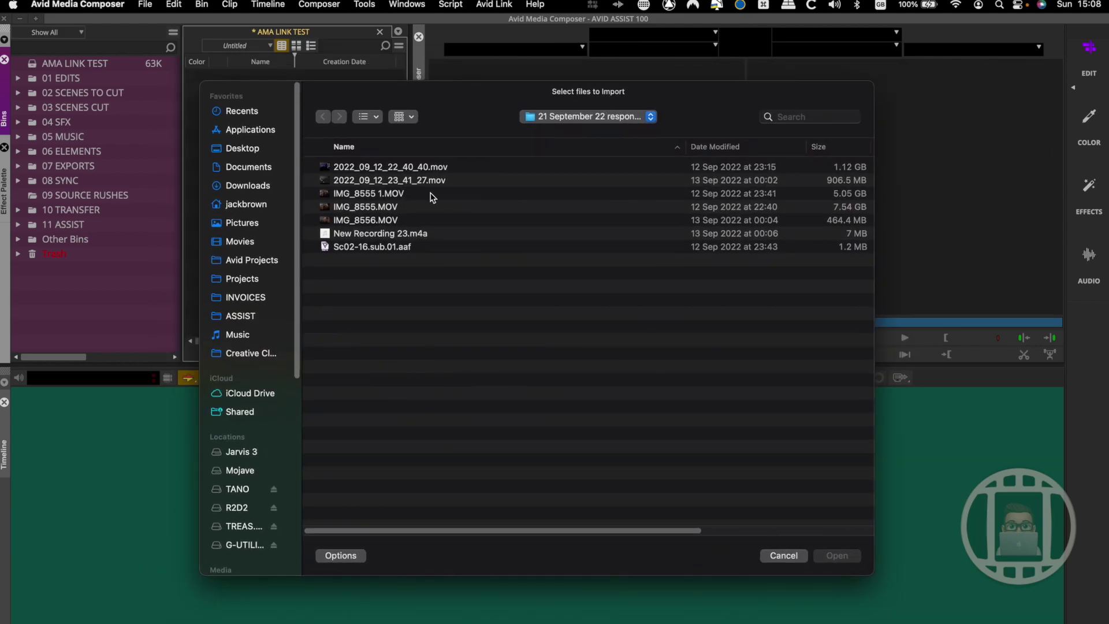
pyautogui.click(791, 560)
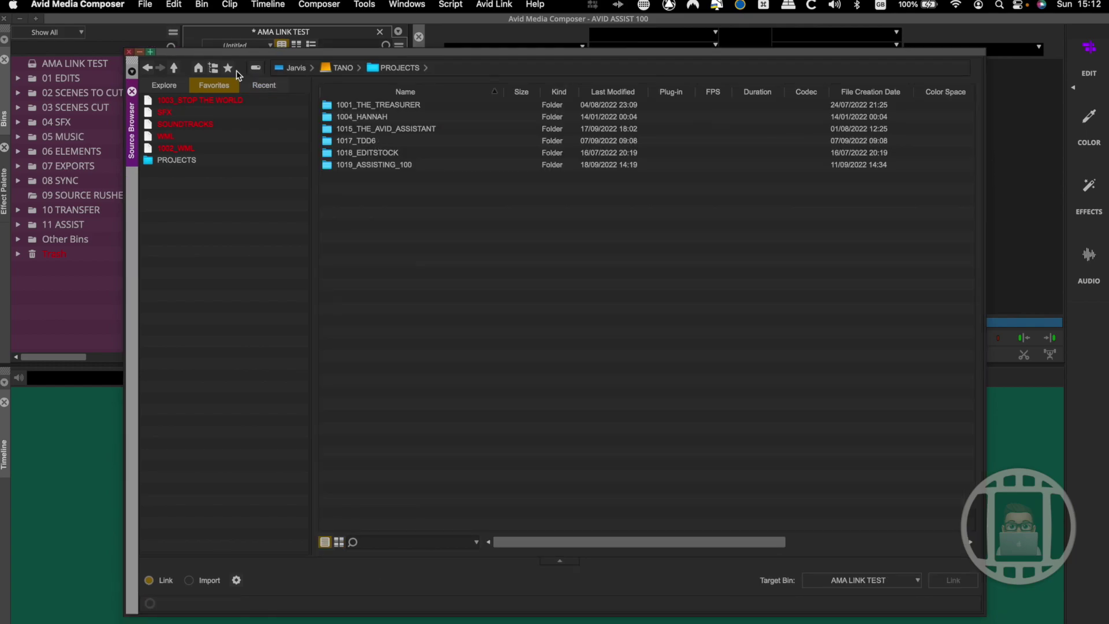
# Browse the TREAS. B-U2 drive to the Visual folder inside The Treasurer Shoot 6-9th Aug/7th August 2020 - Scene 3 and reposition the Source Browser
pyautogui.click(168, 86)
pyautogui.click(220, 258)
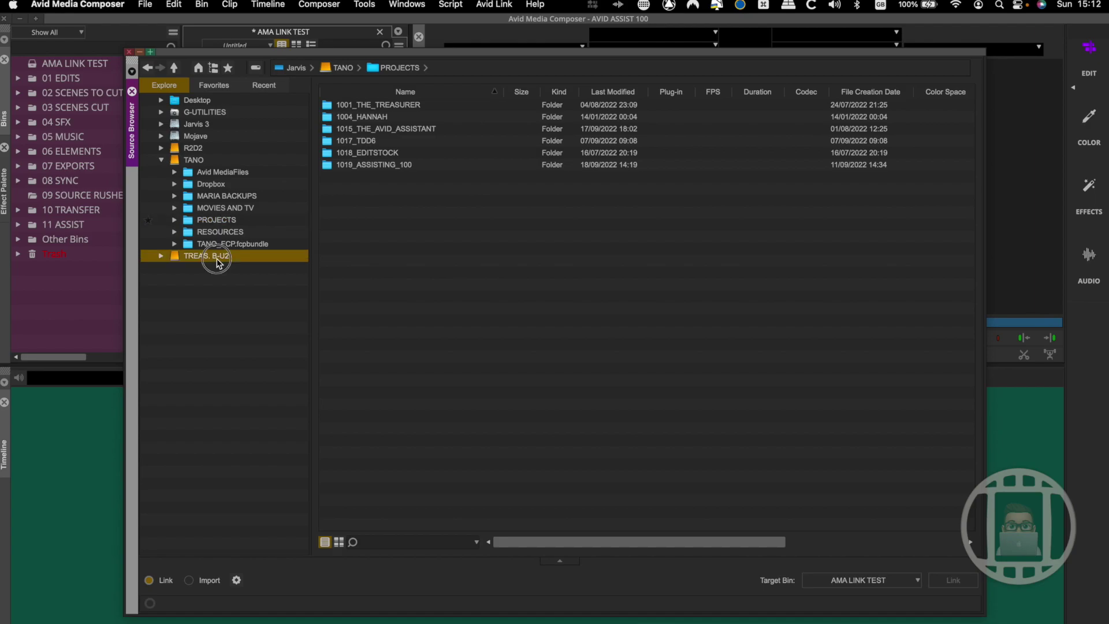
pyautogui.doubleClick(370, 105)
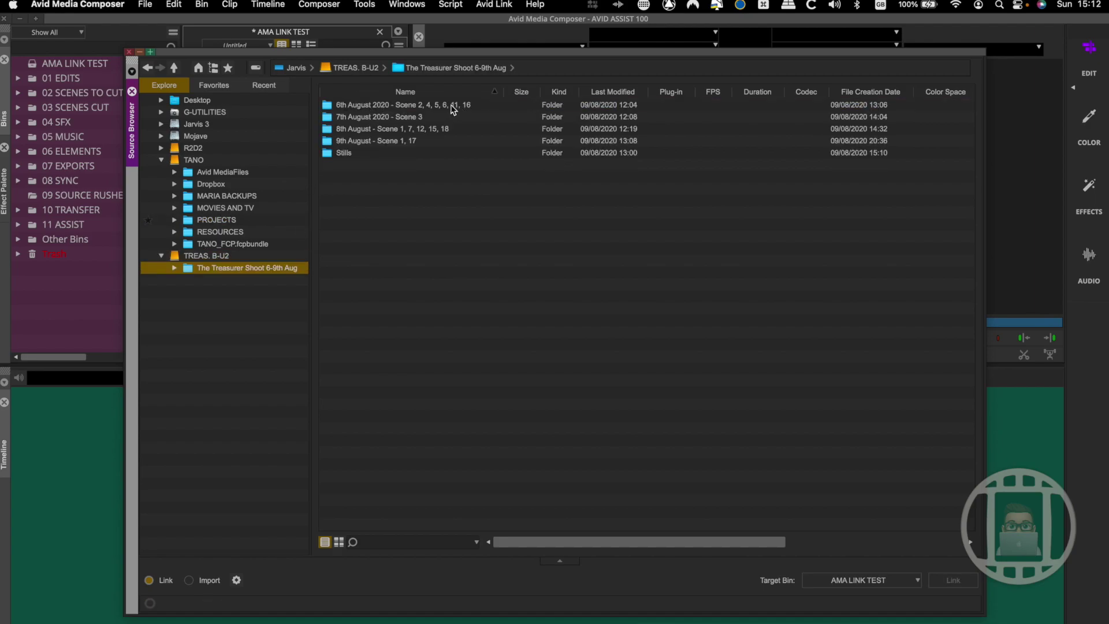
pyautogui.click(475, 117)
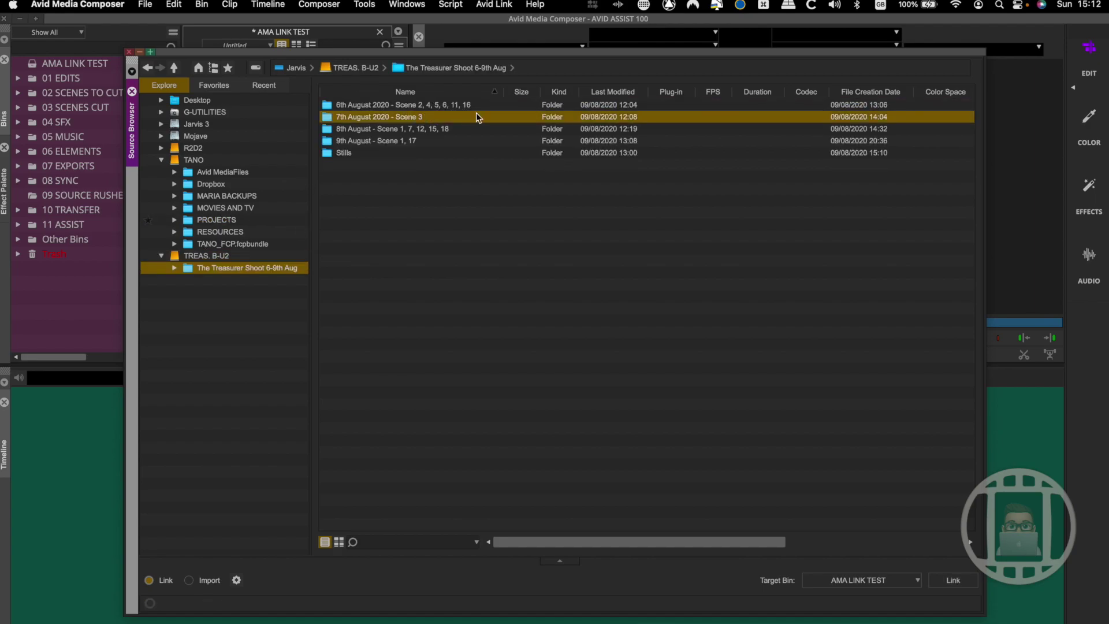
pyautogui.doubleClick(442, 116)
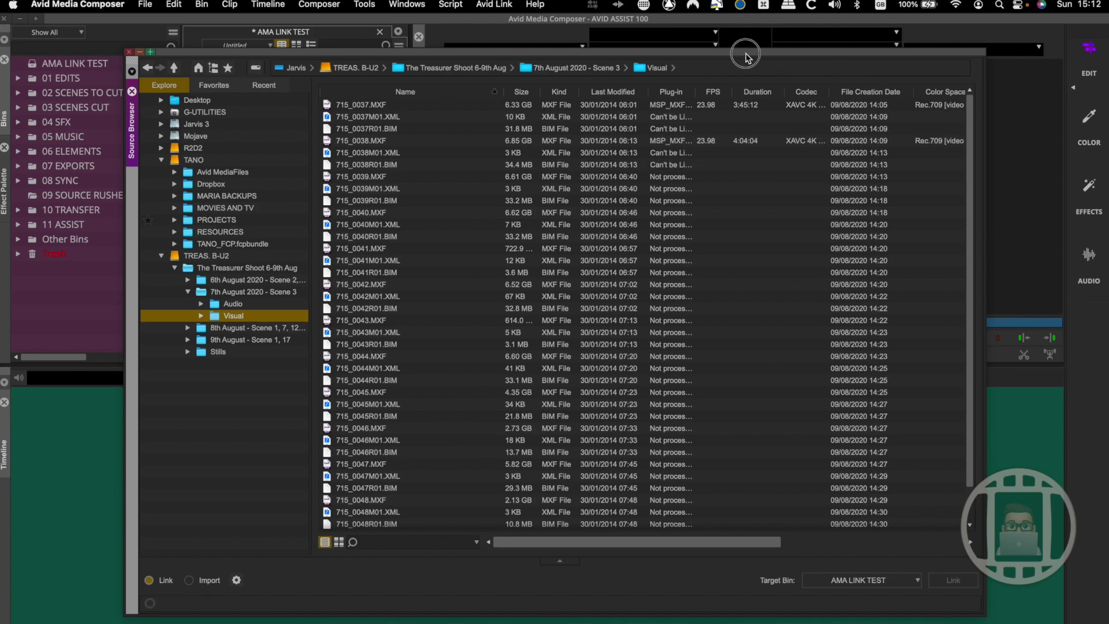
pyautogui.moveTo(746, 55); pyautogui.dragTo(683, 39)
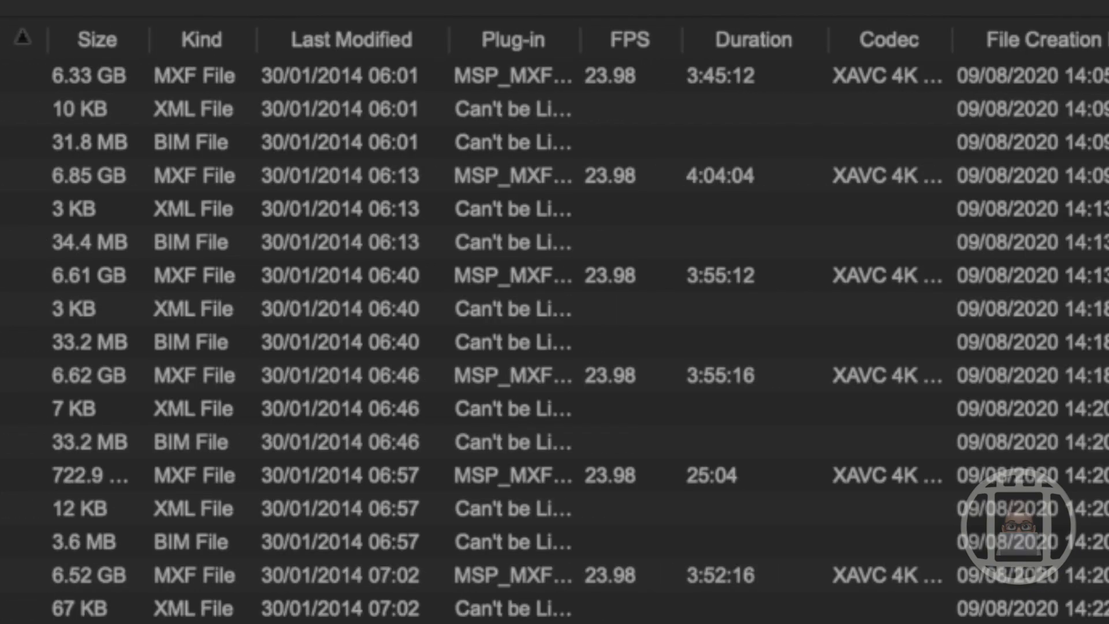
# Review the column choices for the file list, accept the existing selection, and widen the Plug-in and Codec columns
pyautogui.rightClick(378, 28)
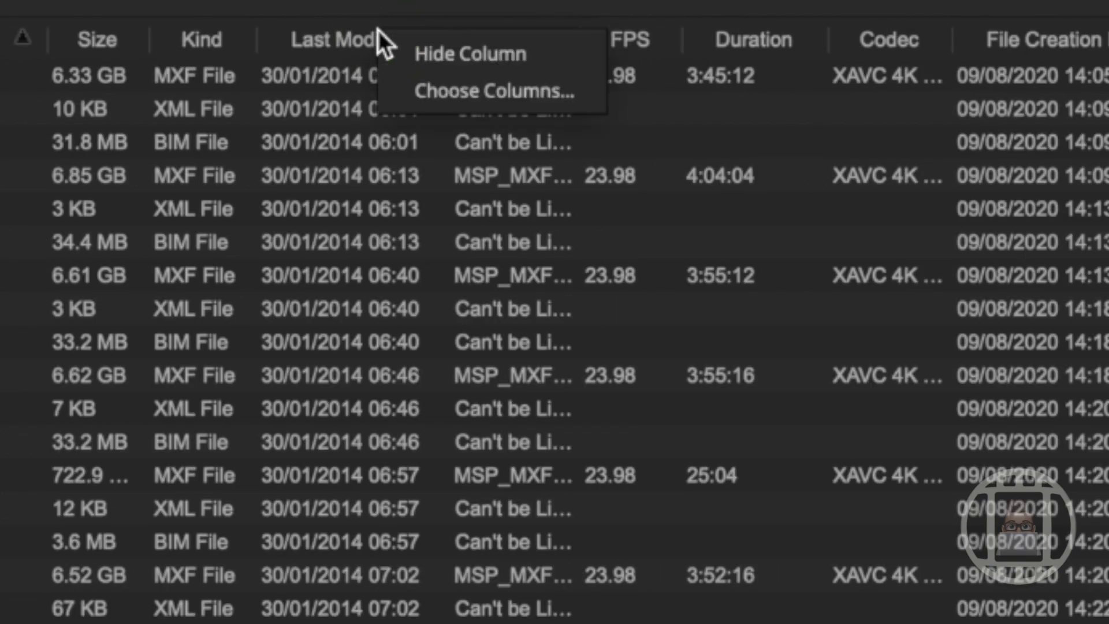
pyautogui.click(465, 82)
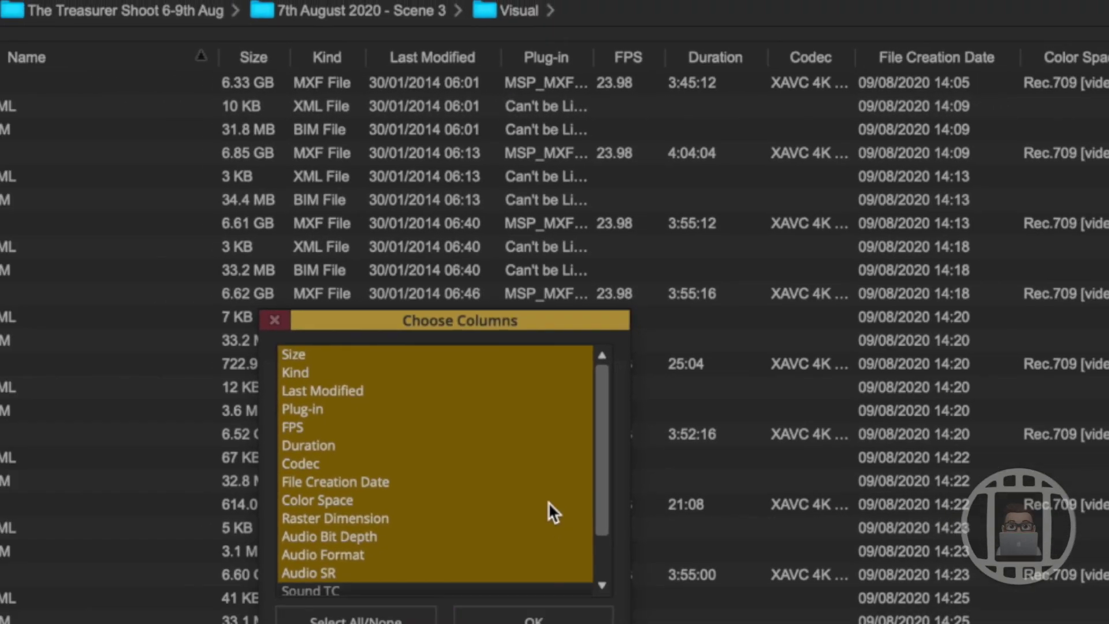
pyautogui.scroll(-3, 466, 538)
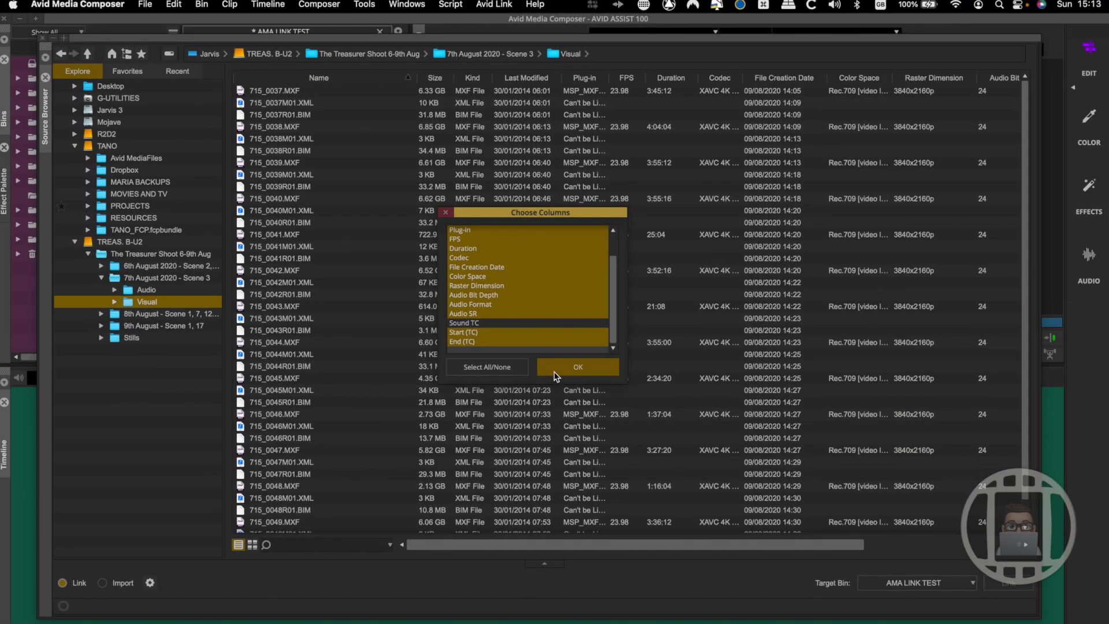
pyautogui.click(553, 370)
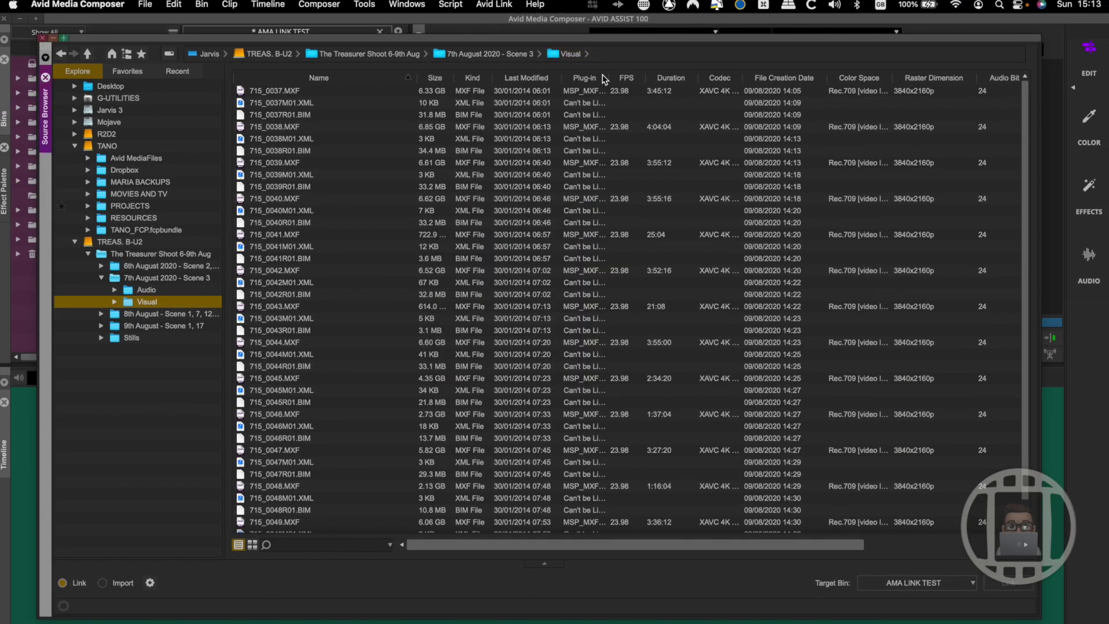
pyautogui.moveTo(609, 78); pyautogui.dragTo(659, 77)
# Sort the Visual folder's files by Kind and select the MXF clips from 715_0037.MXF through 715_0049.MXF
pyautogui.click(416, 97)
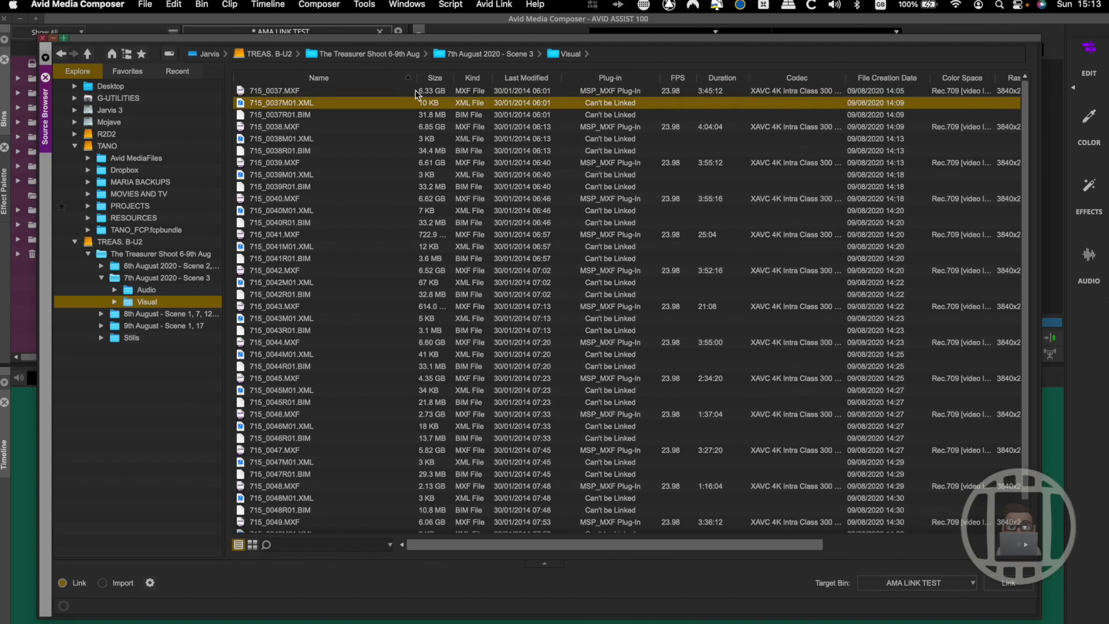
pyautogui.click(477, 78)
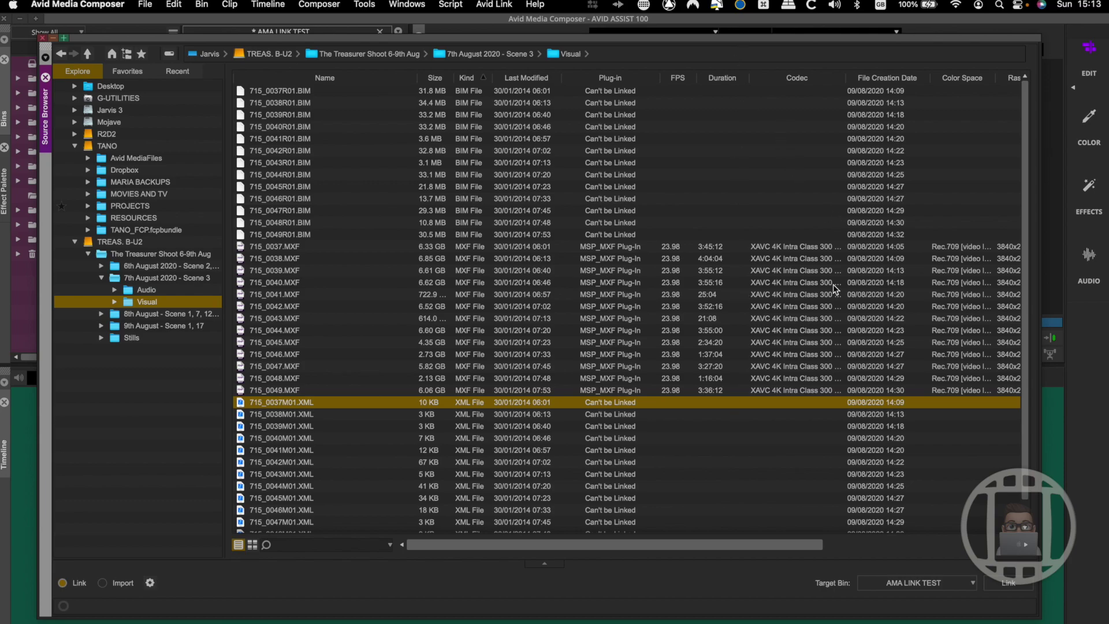
pyautogui.click(607, 247)
pyautogui.keyDown('shift'); pyautogui.click(593, 391); pyautogui.keyUp('shift')
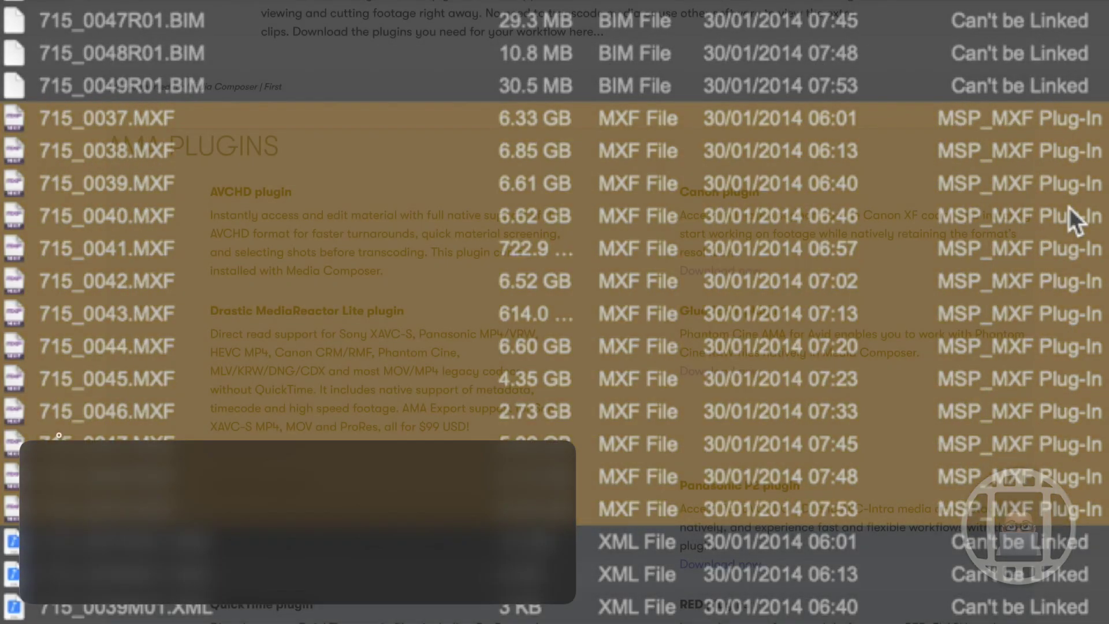
# Examine the AMA plugins offered on Avid's Media Access Plugins web page, including the camera-format and codec plugins
pyautogui.scroll(-1, 555, 312)
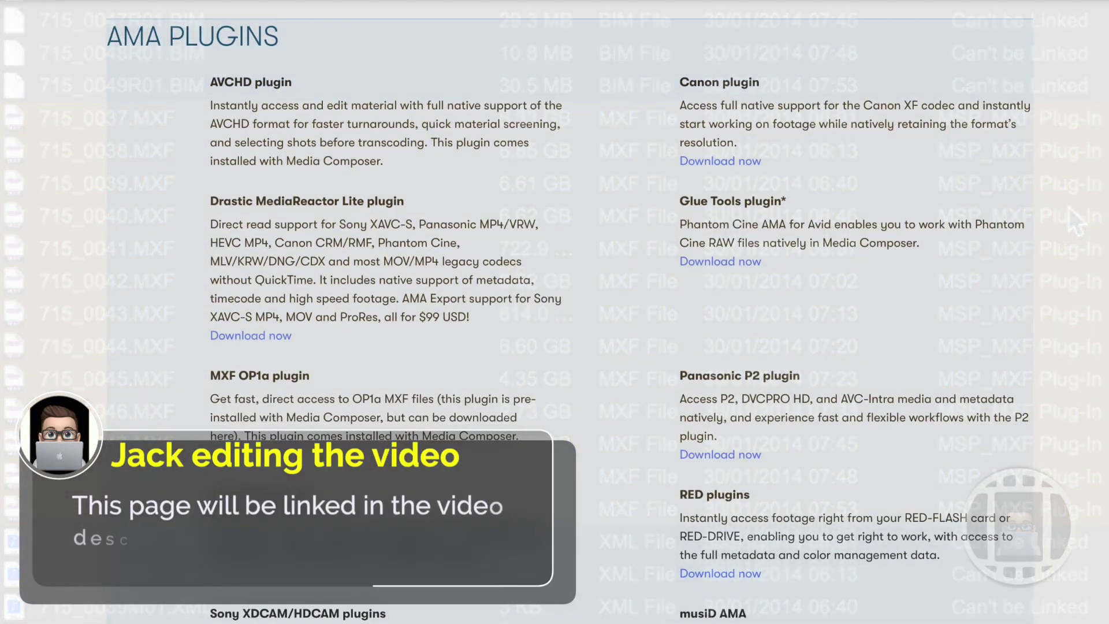
pyautogui.scroll(1, 554, 311)
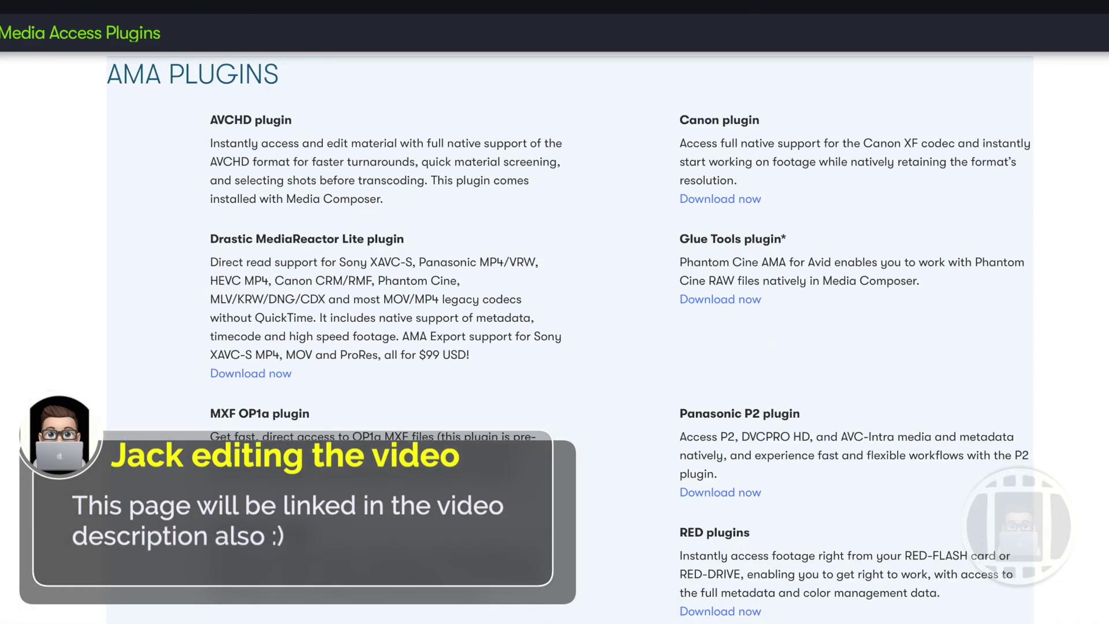
pyautogui.scroll(-5, 555, 312)
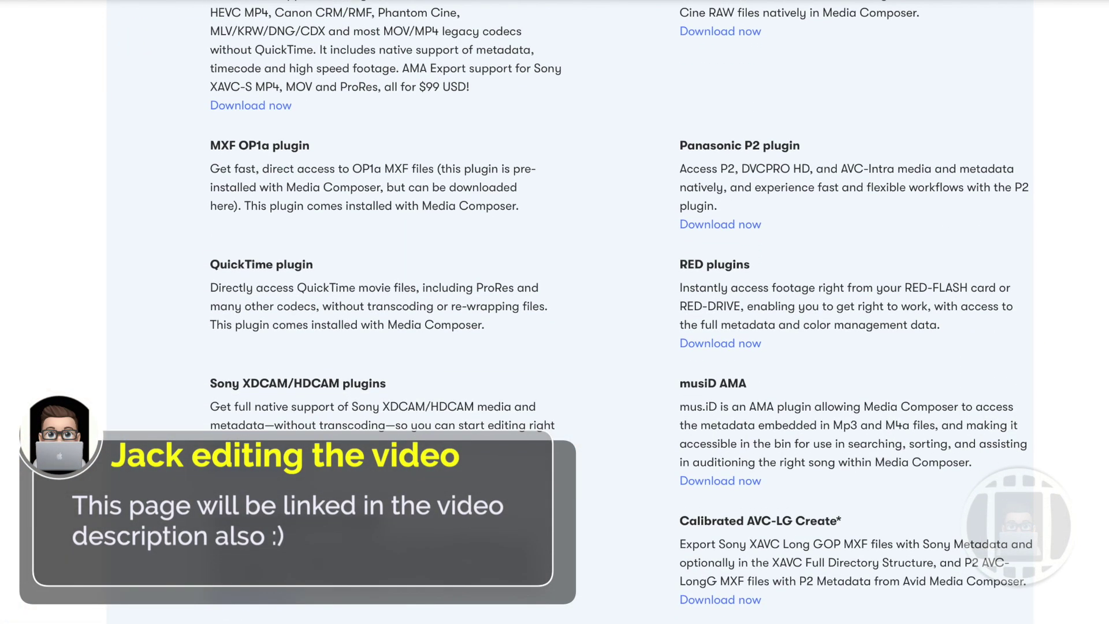
pyautogui.scroll(-2, 555, 312)
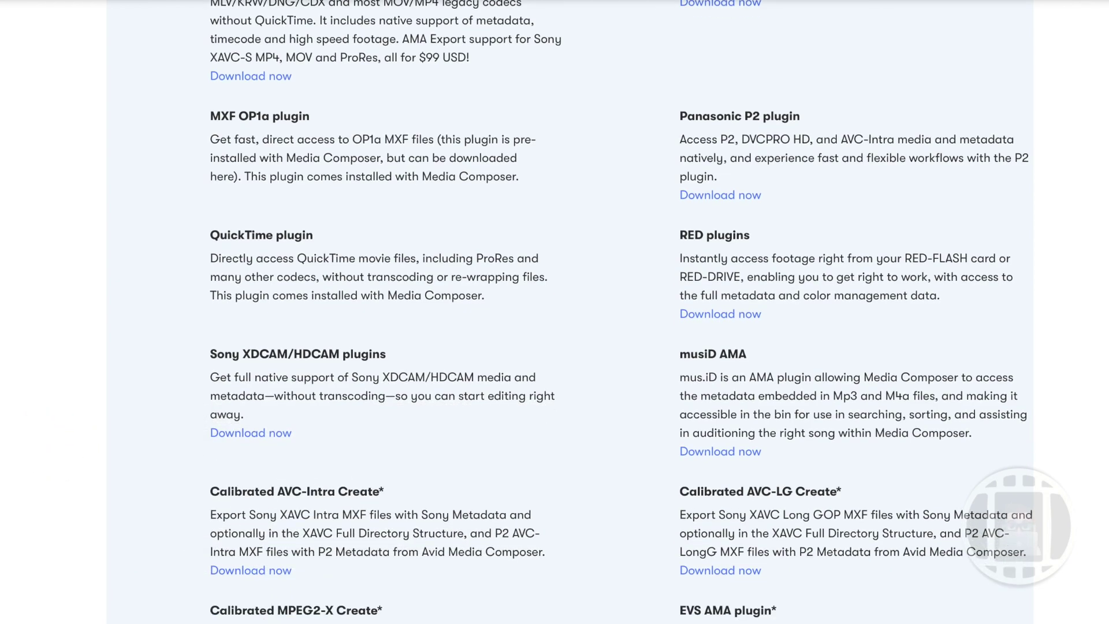
pyautogui.scroll(-1, 555, 312)
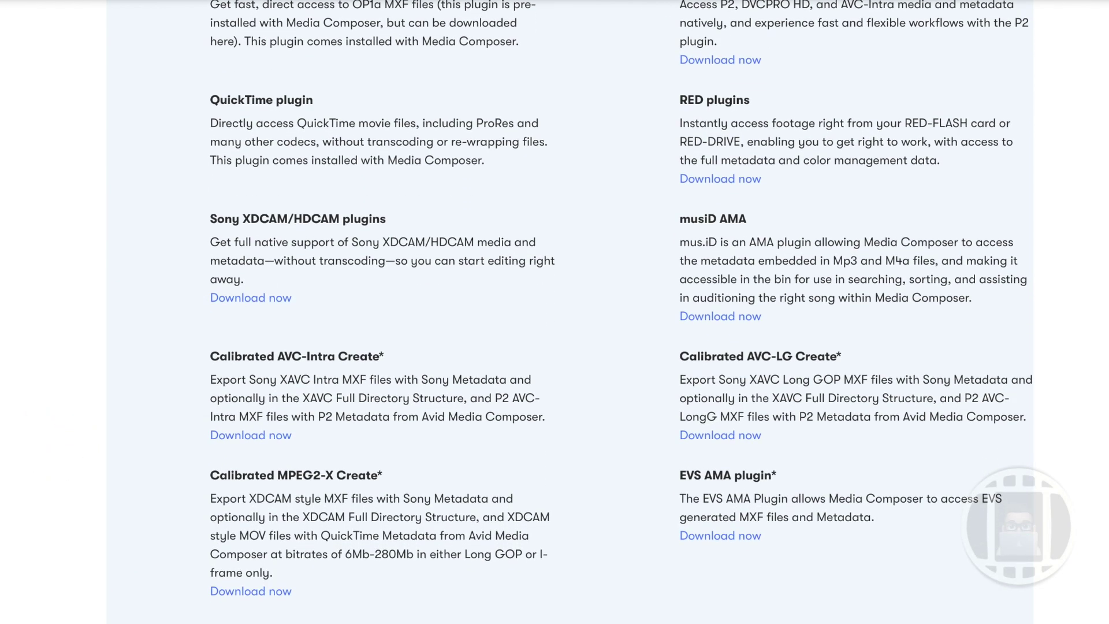
pyautogui.scroll(-2, 555, 312)
pyautogui.scroll(3, 554, 312)
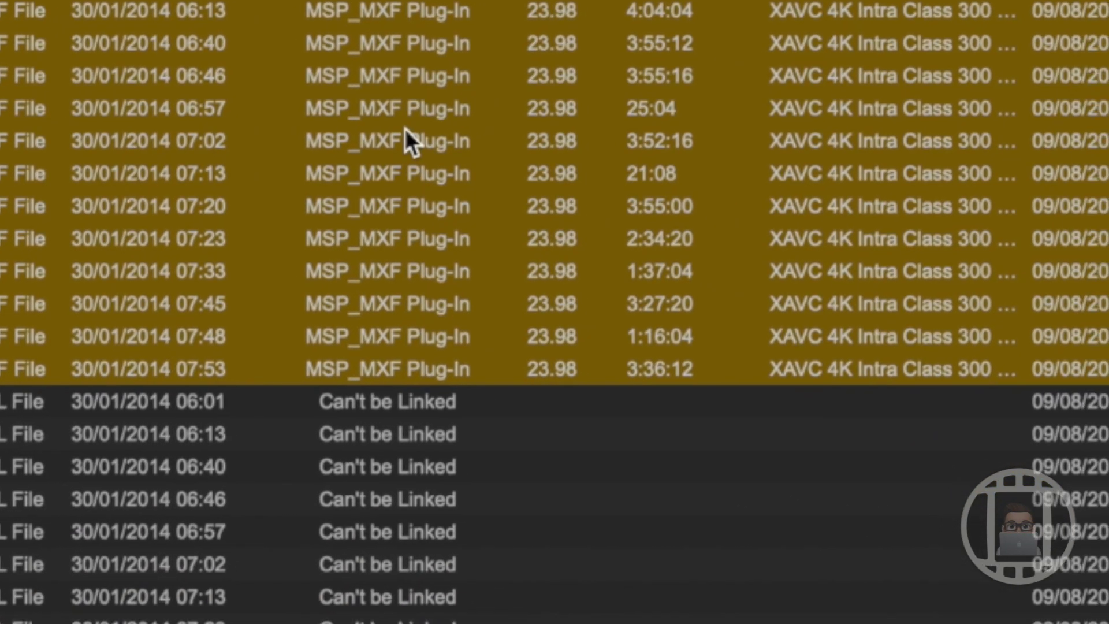
# In Avid Media Composer, check the Link with option available for the selected MXF clips and dismiss it unused
pyautogui.rightClick(420, 176)
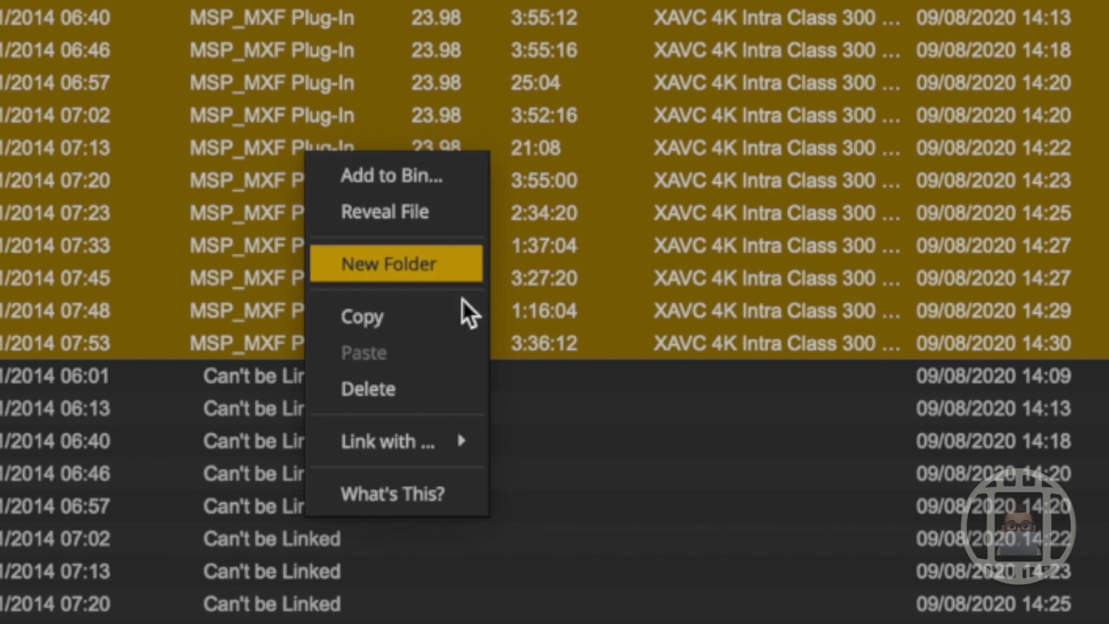
pyautogui.moveTo(392, 440)
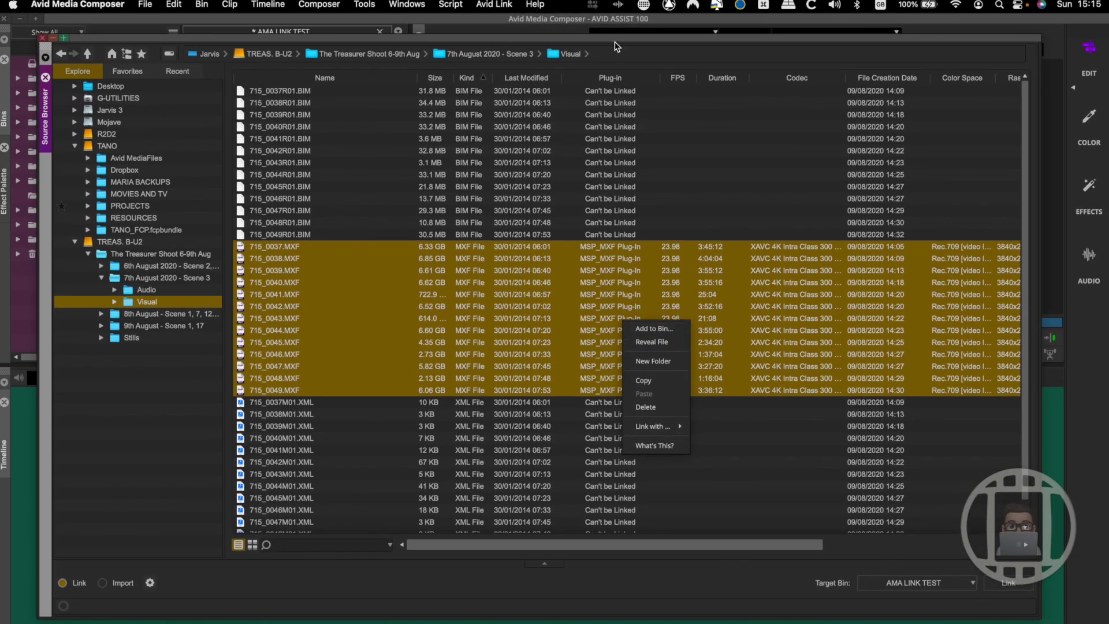
pyautogui.click(619, 43)
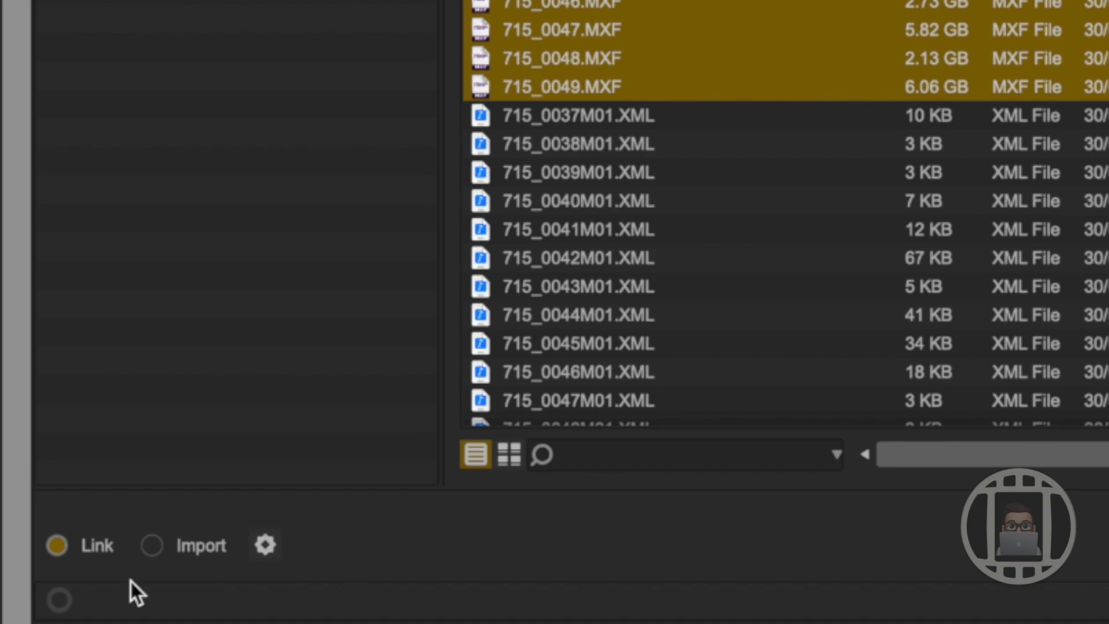
# Compare the Import and Link modes, leave Link chosen, and open the Link Settings
pyautogui.click(207, 547)
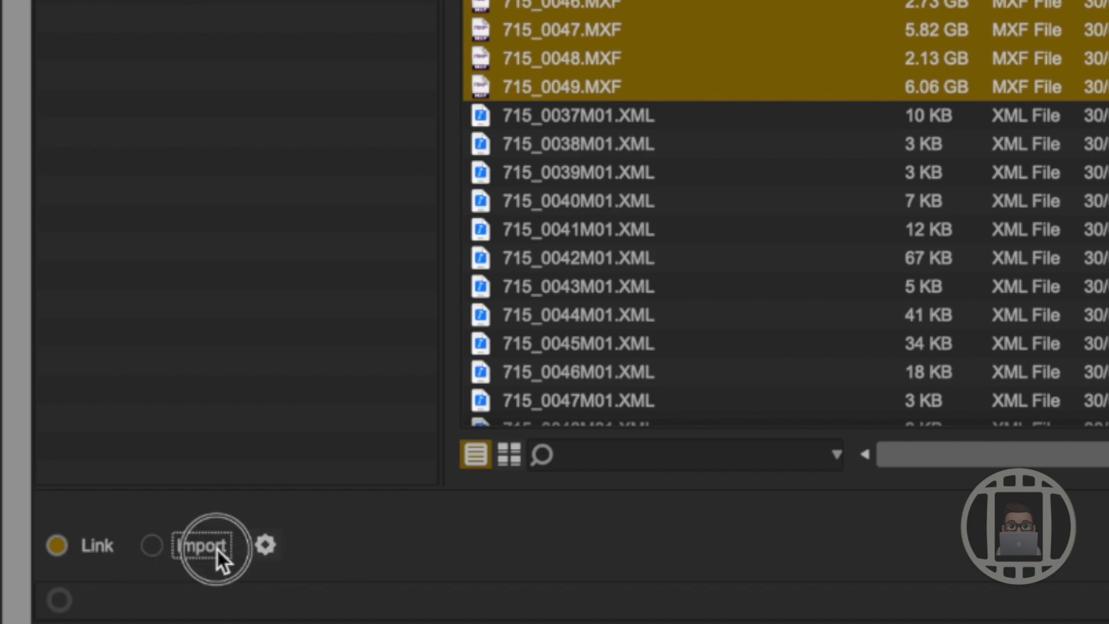
pyautogui.click(98, 549)
pyautogui.click(265, 546)
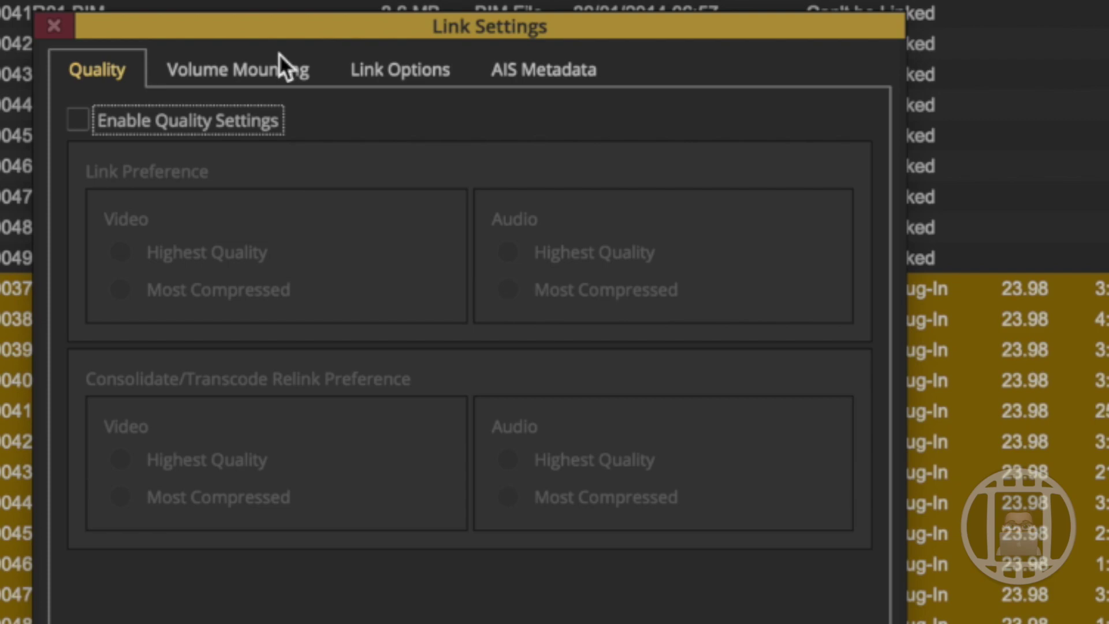
# Examine the Volume Mounting settings, reposition the Link Settings dialog, and show the Link Options
pyautogui.click(275, 63)
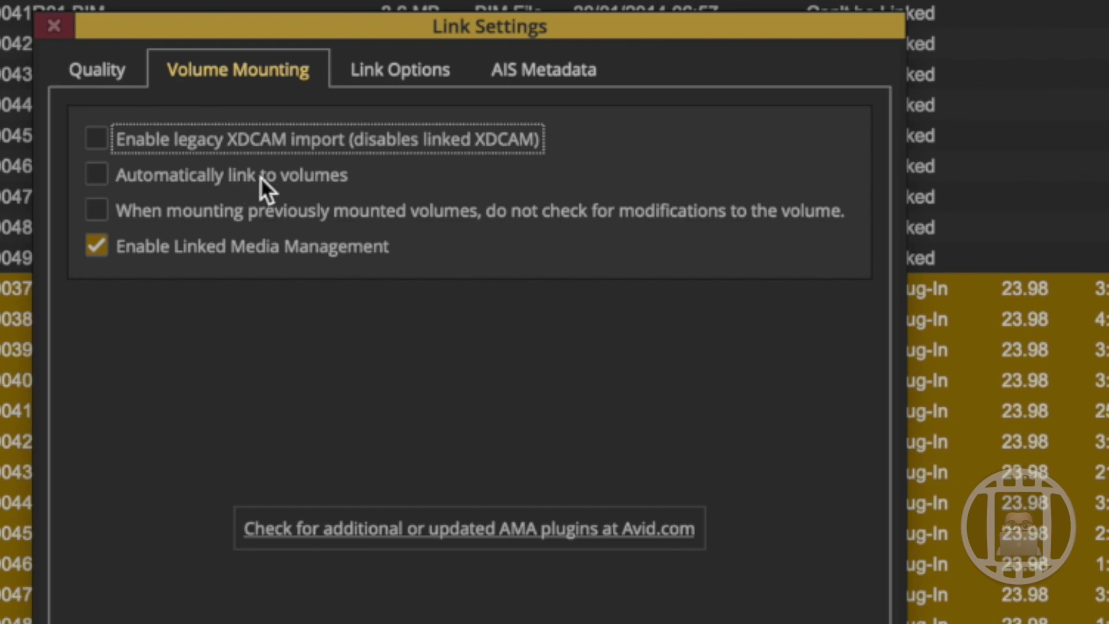
pyautogui.moveTo(261, 177)
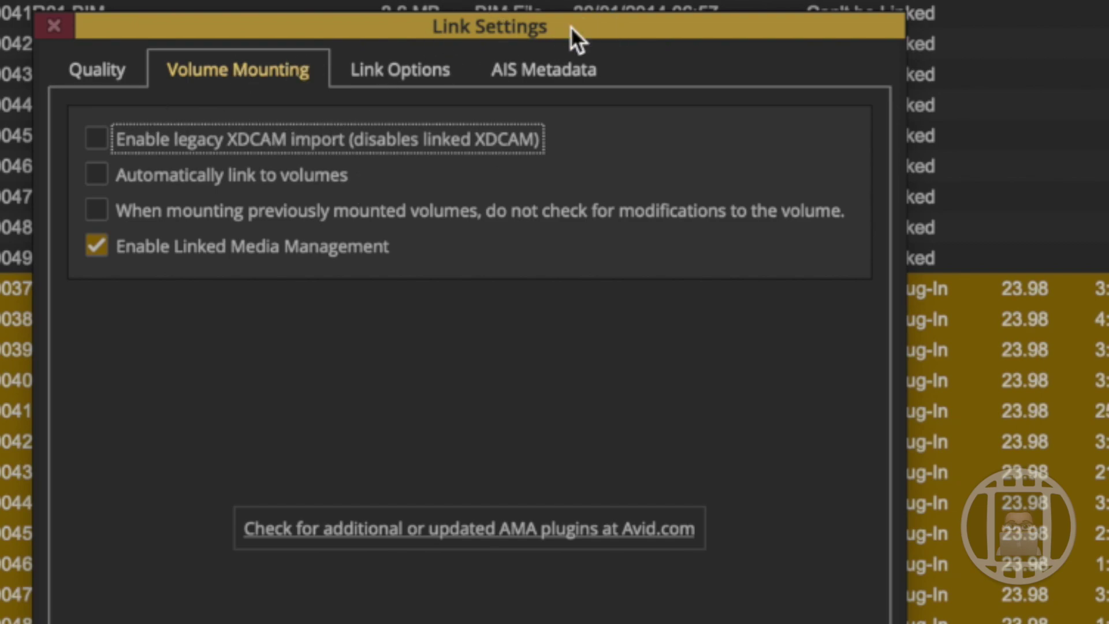
pyautogui.moveTo(572, 27); pyautogui.dragTo(467, 0)
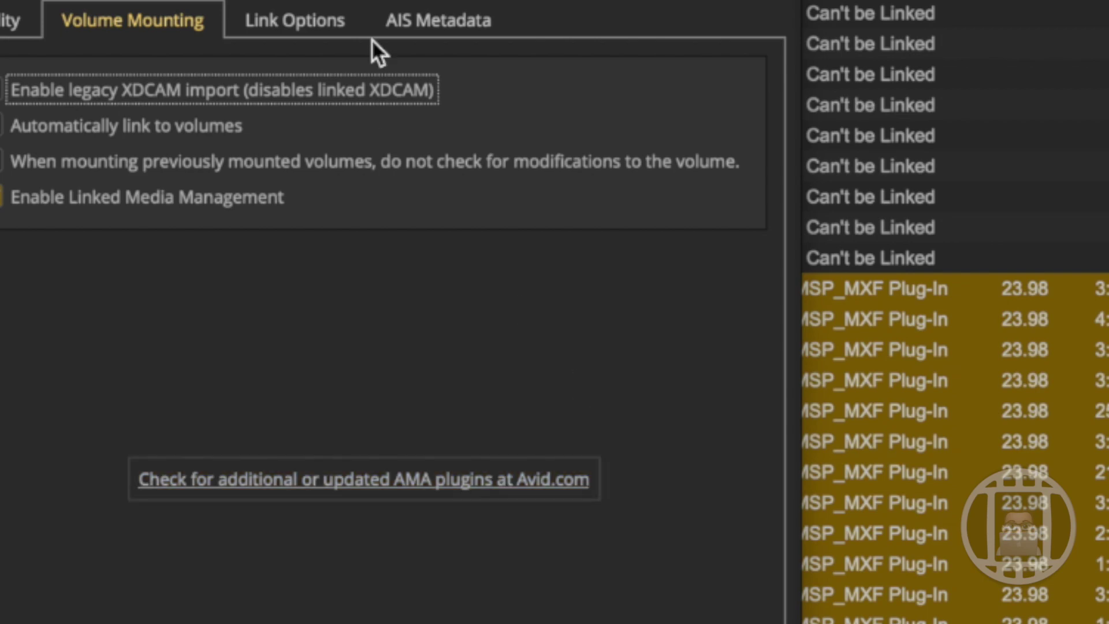
pyautogui.click(305, 6)
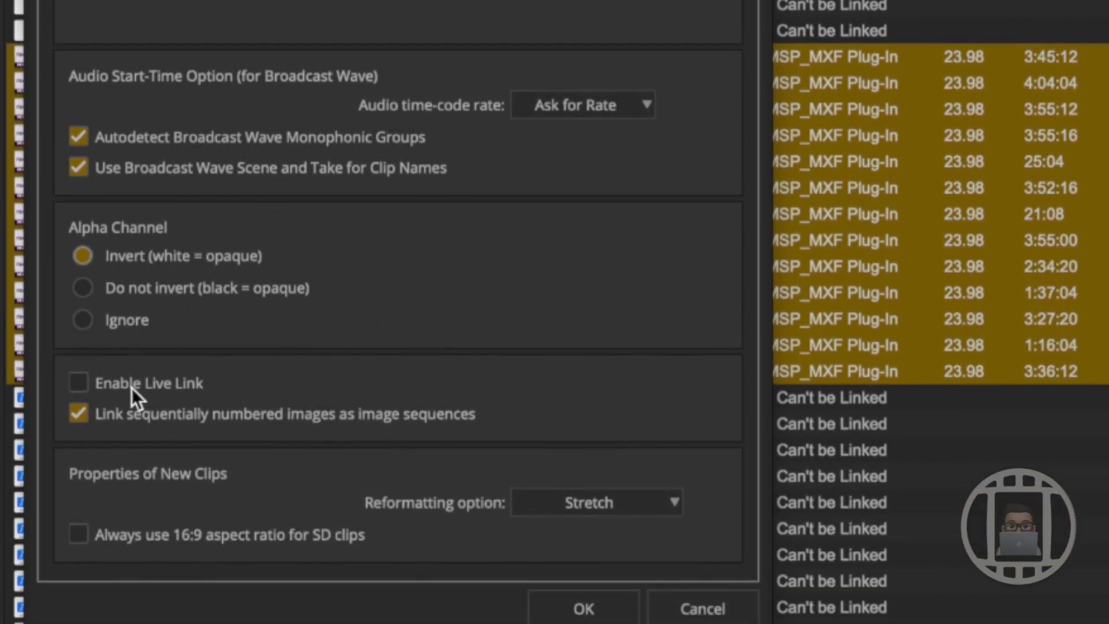
# In the Link Options, set the reformatting option for new clips to Pillarbox/Letterbox and show the AIS Metadata settings
pyautogui.moveTo(132, 387)
pyautogui.moveTo(228, 381)
pyautogui.click(576, 505)
pyautogui.click(581, 548)
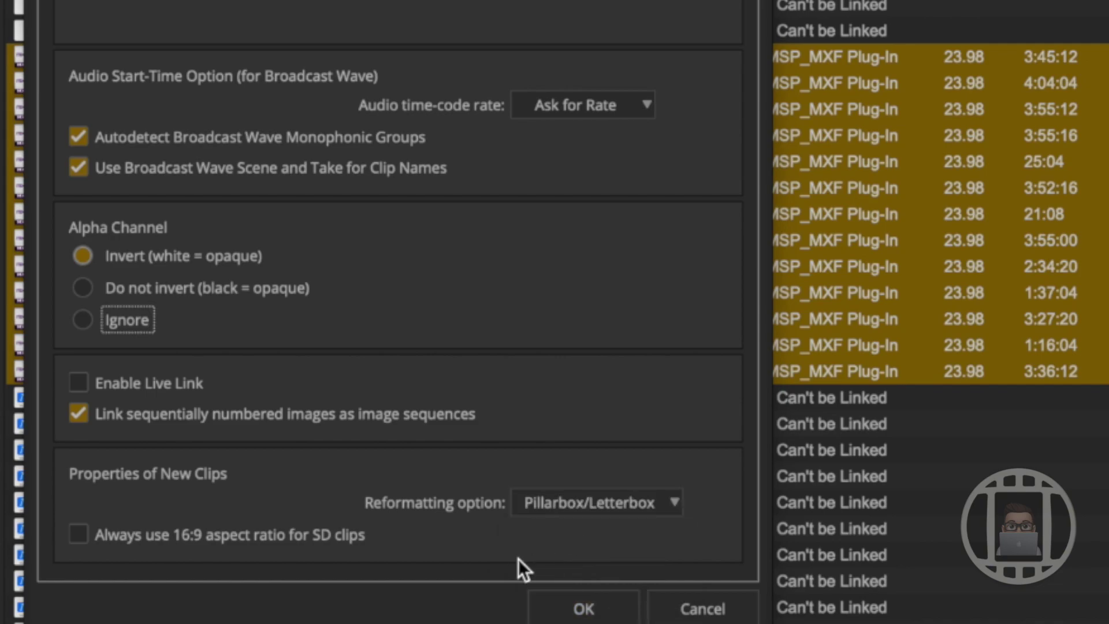
pyautogui.click(465, 20)
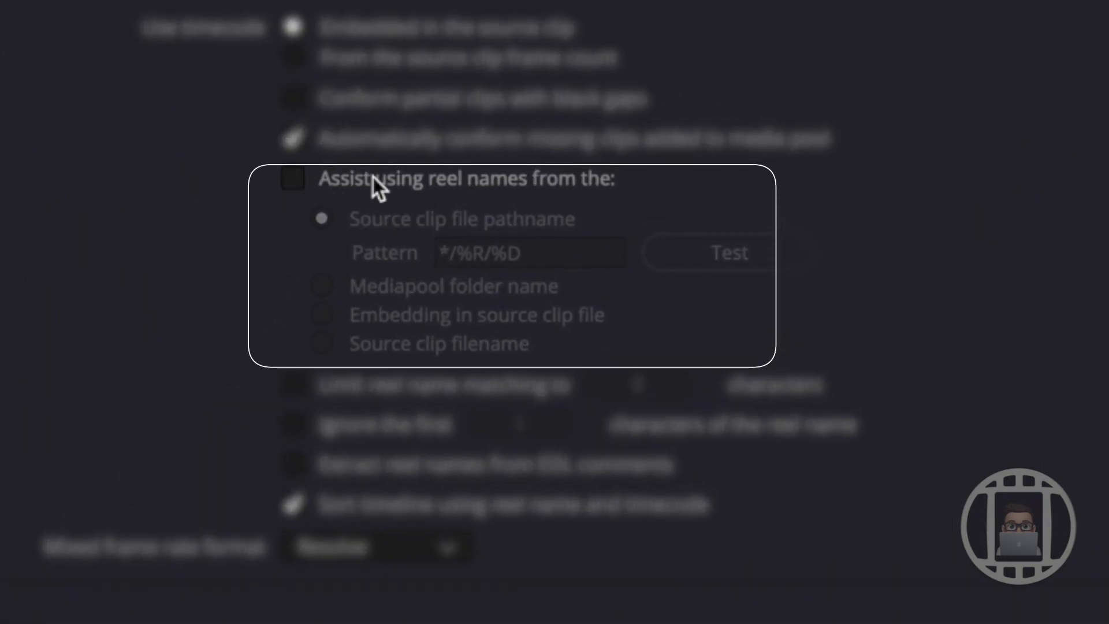
# In DaVinci Resolve's conform settings, enable assistance using reel names taken from the source clip filename
pyautogui.click(488, 182)
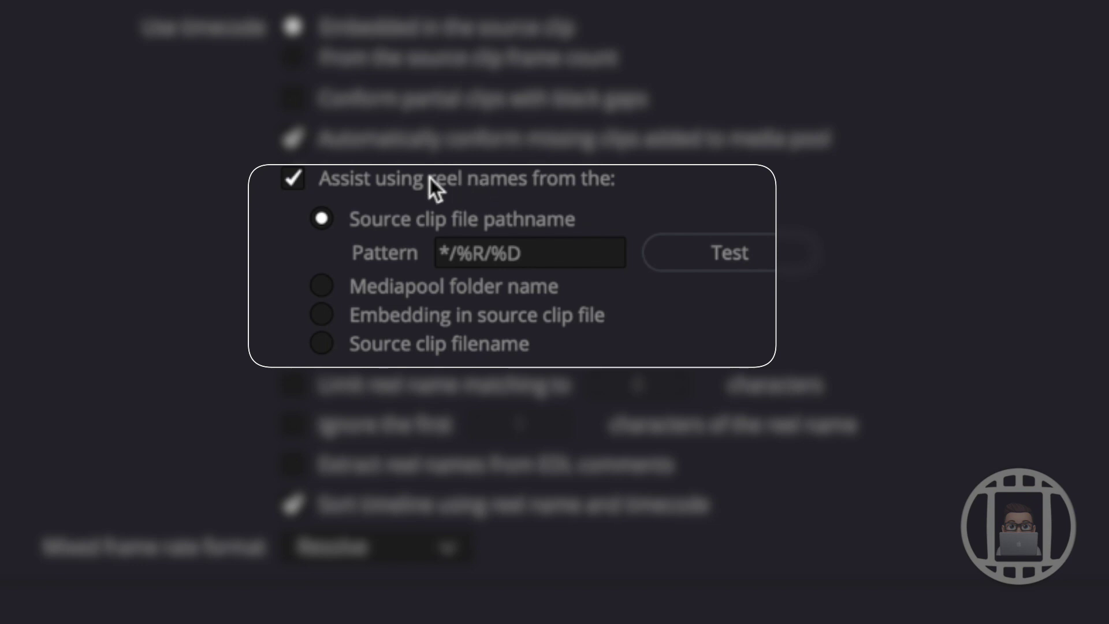
pyautogui.click(475, 349)
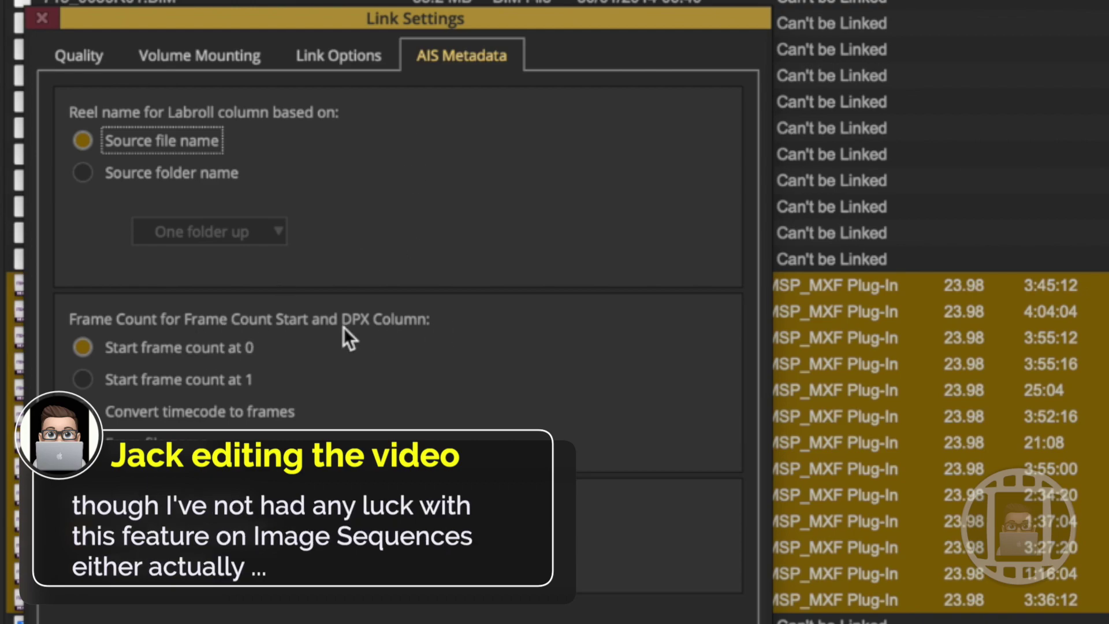
# Back in Avid Media Composer, set the AIS frame count to start at 1, keep timecode embedded in source file, and apply the Link Settings
pyautogui.click(183, 387)
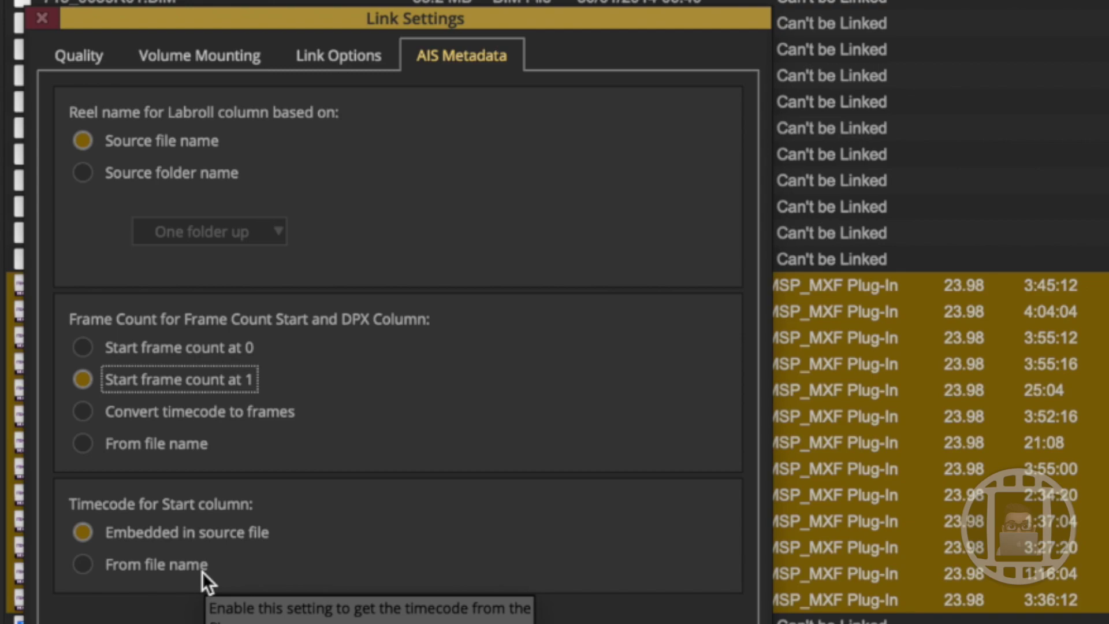
pyautogui.press('Tab')
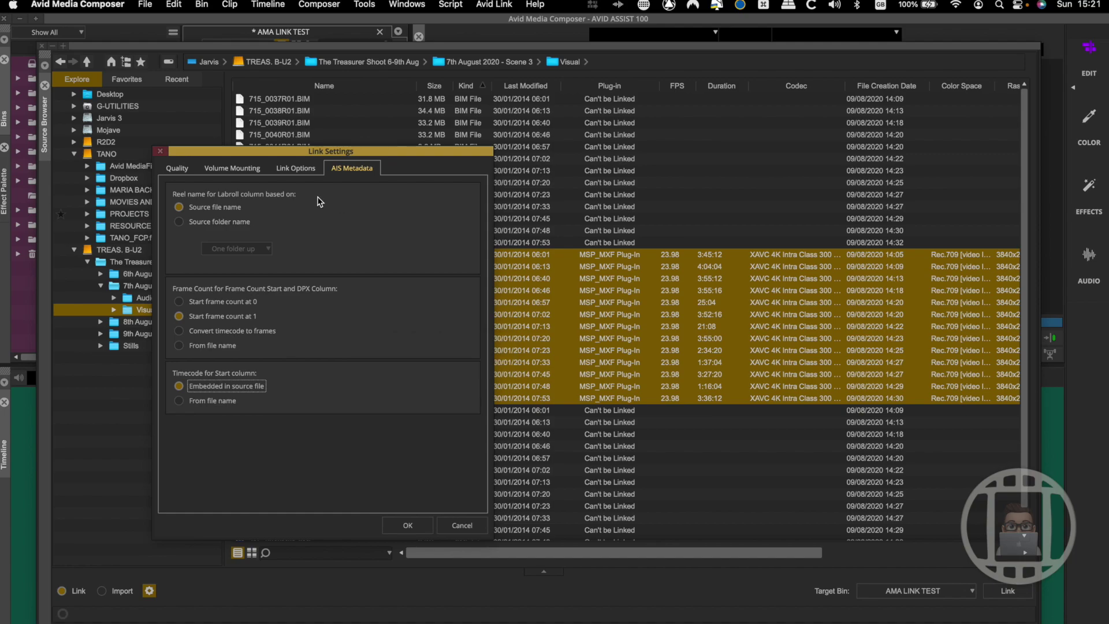
pyautogui.click(405, 525)
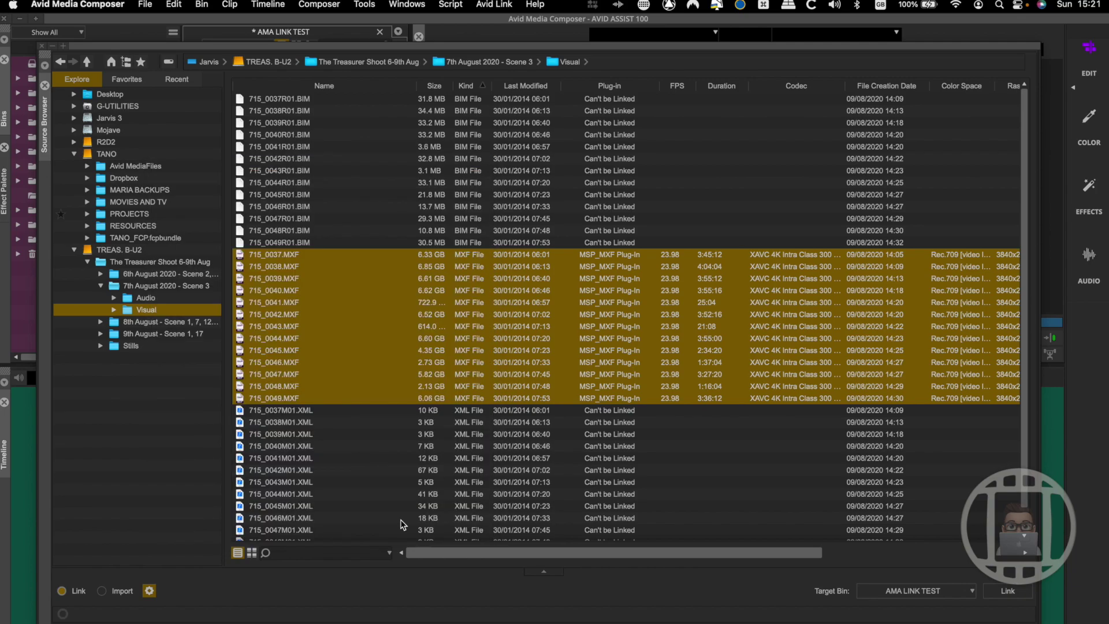
# Link the clips 715_0037.MXF through 715_0049.MXF into the AMA LINK TEST bin, then close the Source Browser
pyautogui.click(267, 398)
pyautogui.keyDown('shift'); pyautogui.click(306, 261); pyautogui.keyUp('shift')
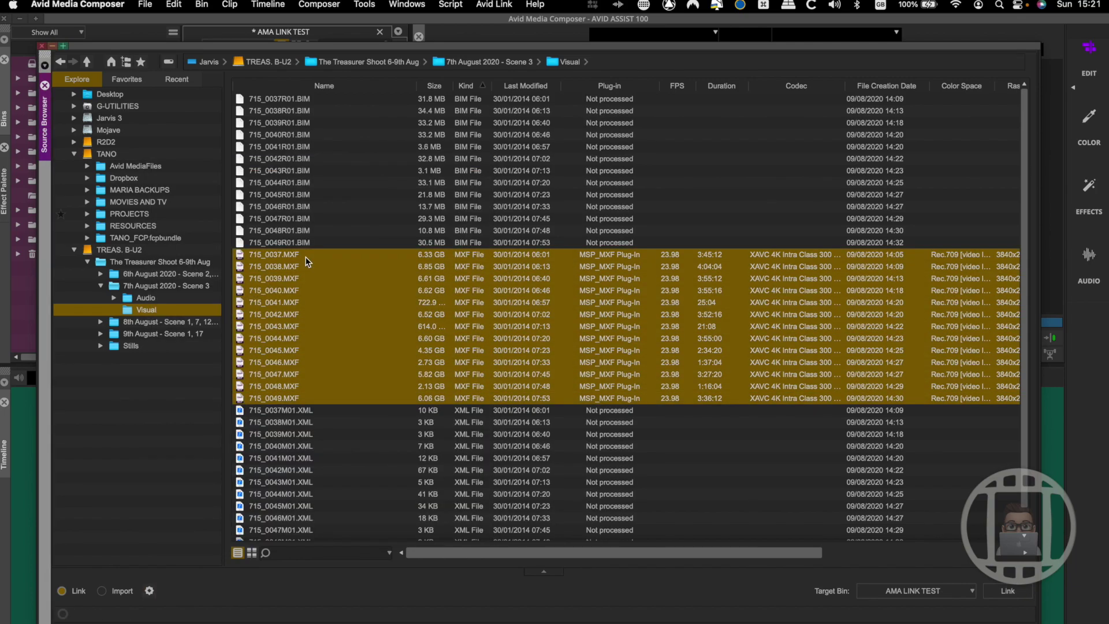
pyautogui.click(1008, 591)
pyautogui.moveTo(189, 45); pyautogui.dragTo(454, 181)
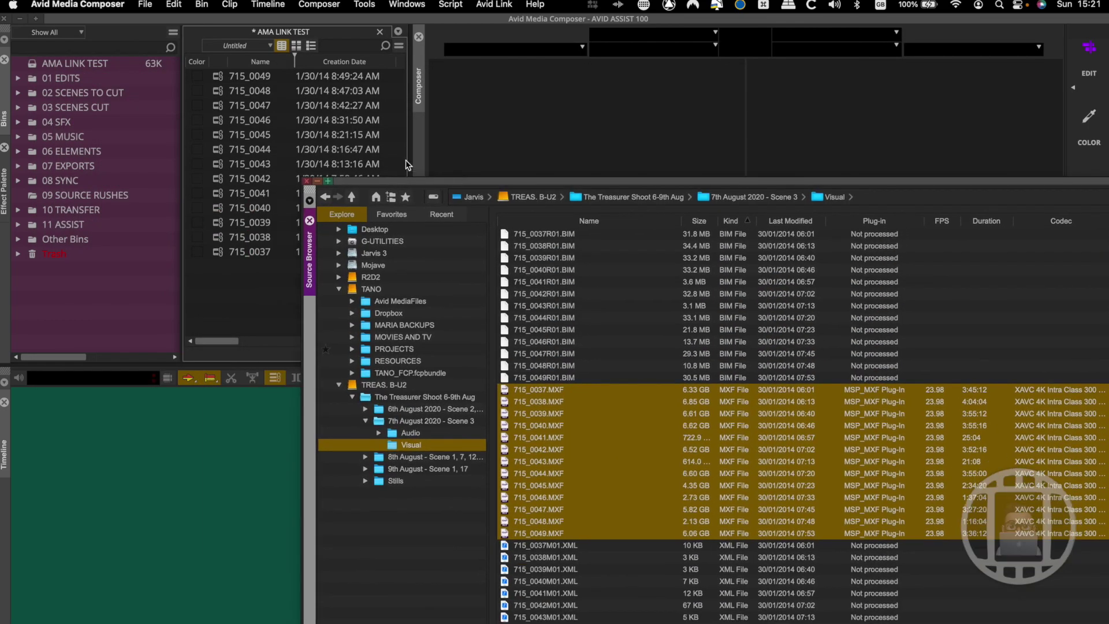
pyautogui.click(300, 180)
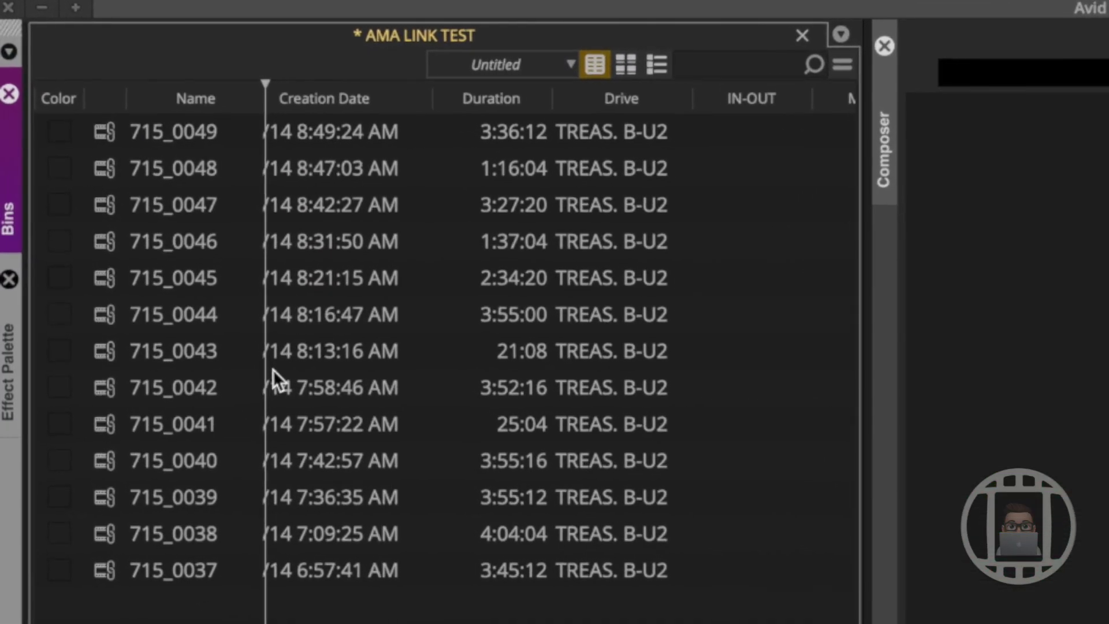
# Look over the linked clips in the bin, load 715_0042 into the source monitor, and play it from partway through
pyautogui.hscroll(5, 289, 381)
pyautogui.hscroll(-10, 301, 390)
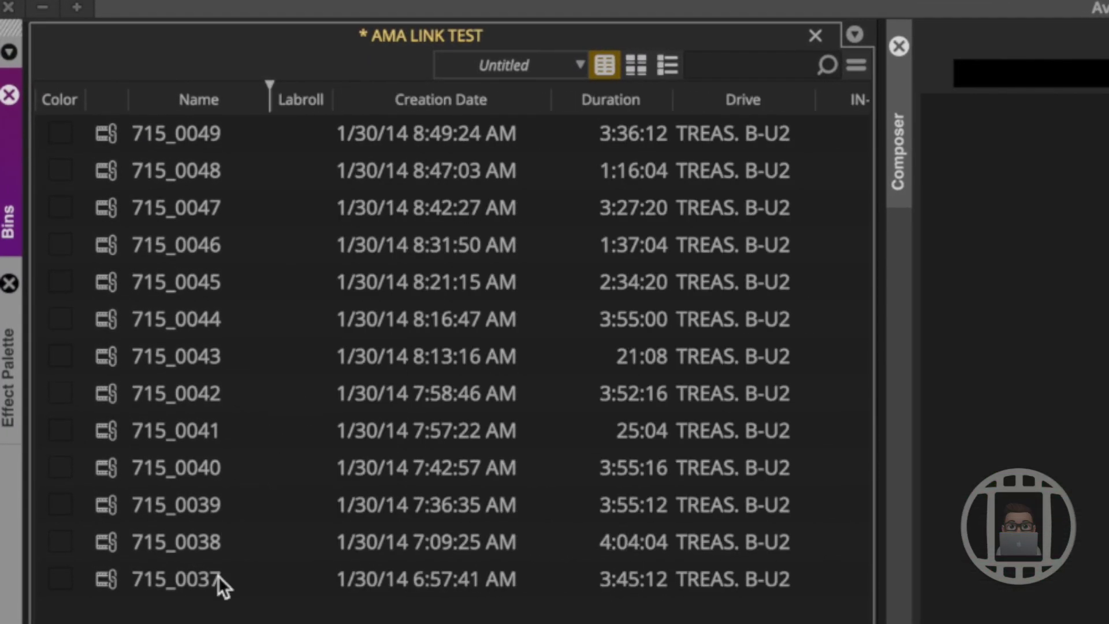
pyautogui.click(91, 556)
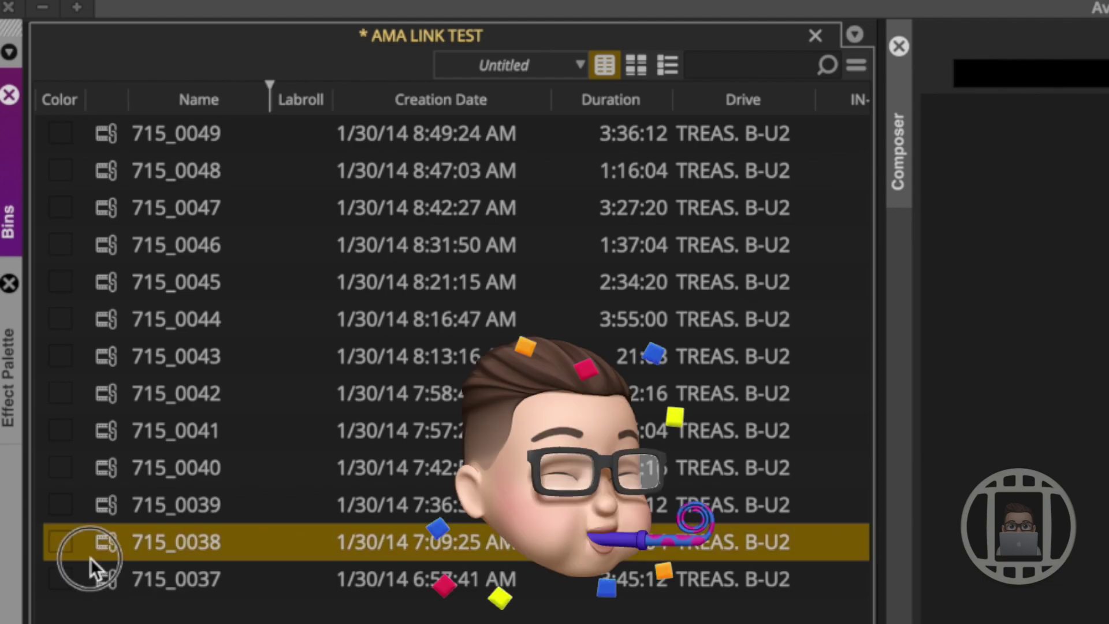
pyautogui.click(112, 452)
pyautogui.click(102, 390)
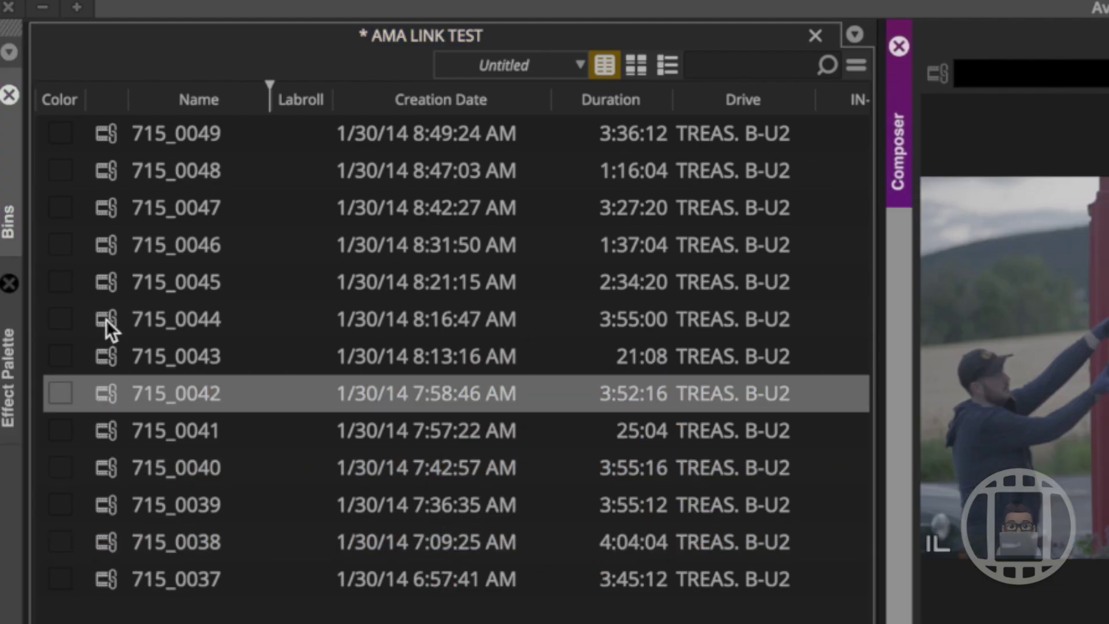
pyautogui.click(106, 320)
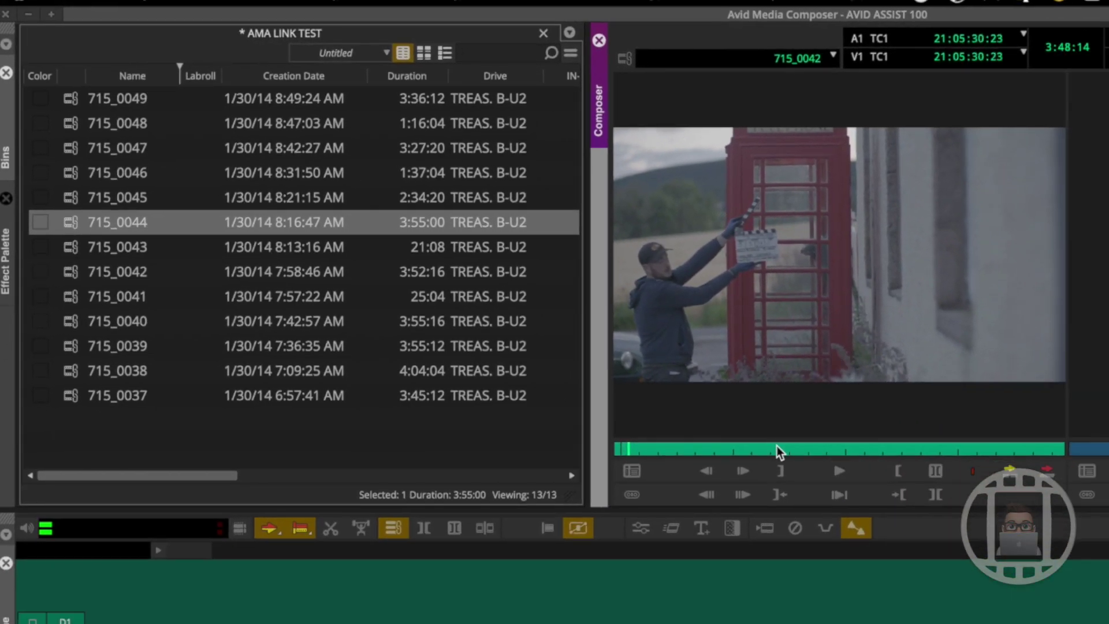
pyautogui.click(776, 447)
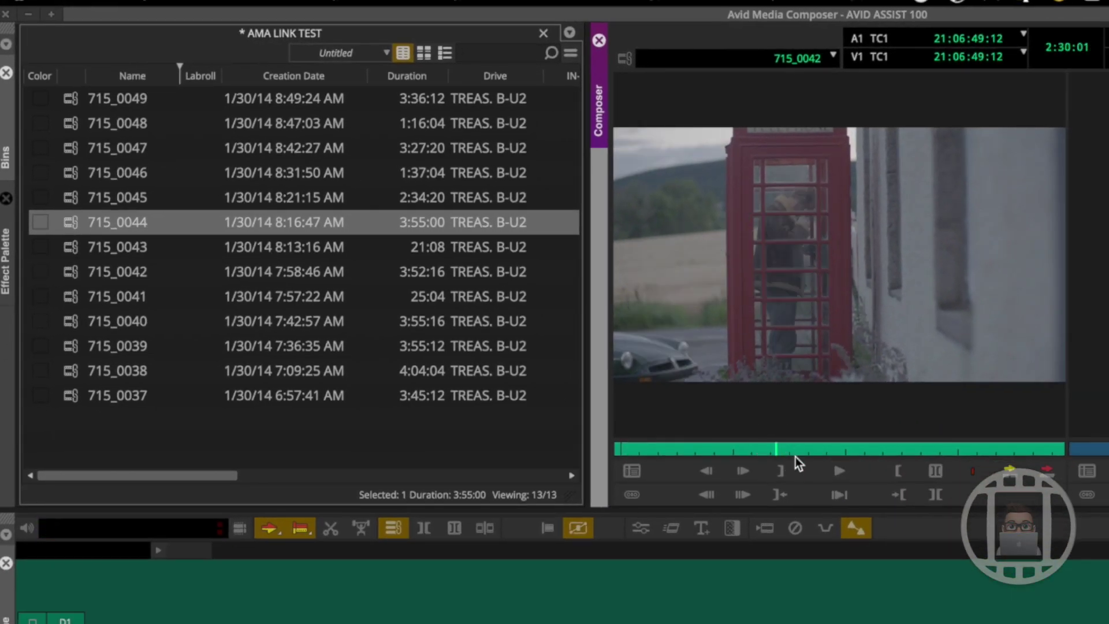
pyautogui.click(836, 466)
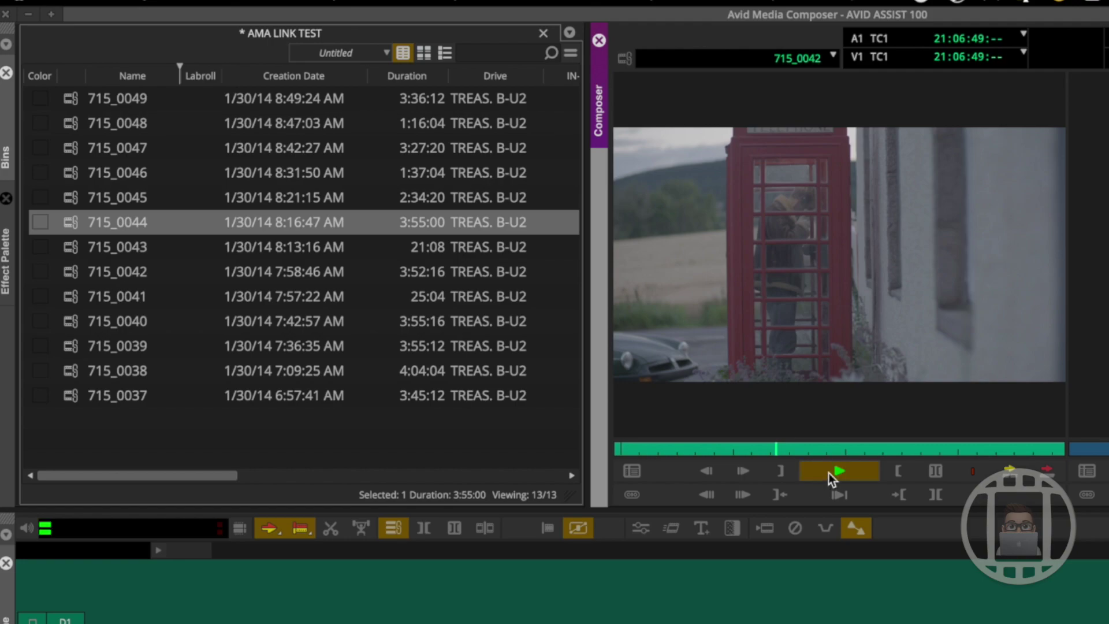
# Examine the Video and Plug-in columns of the linked clips in the AMA LINK TEST bin
pyautogui.click(396, 440)
pyautogui.moveTo(227, 478); pyautogui.dragTo(481, 473)
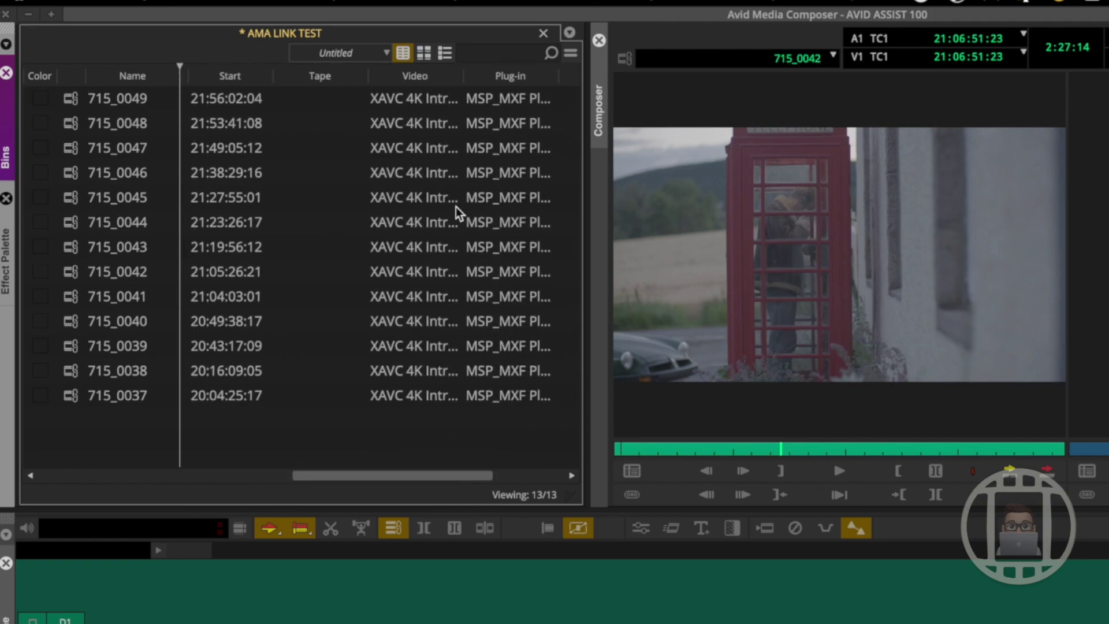
pyautogui.click(429, 76)
pyautogui.click(518, 75)
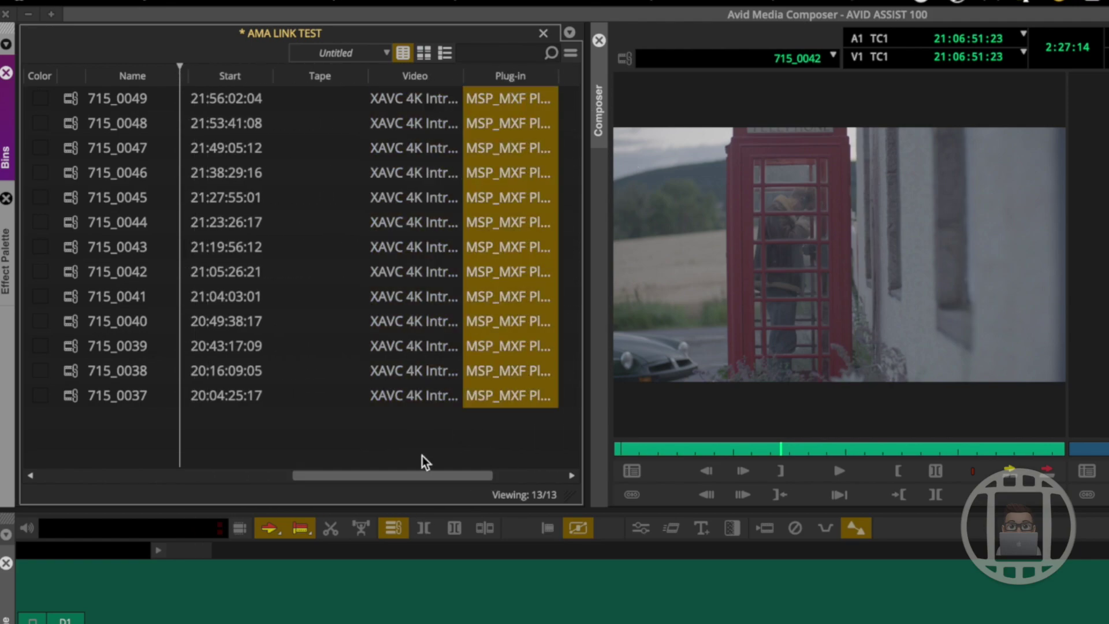
pyautogui.moveTo(430, 474); pyautogui.dragTo(54, 497)
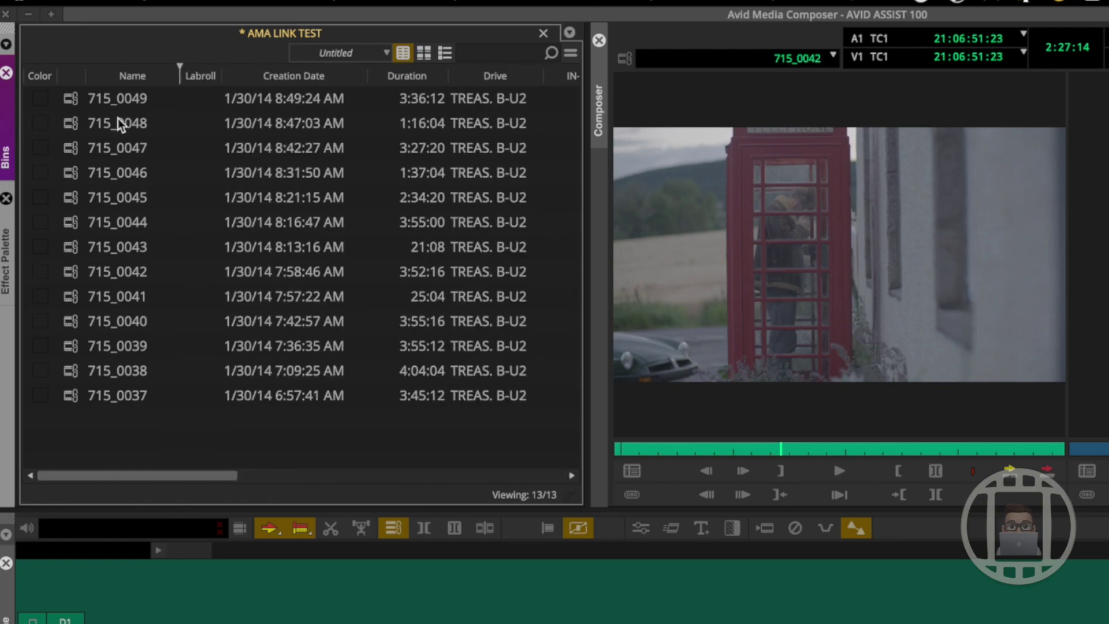
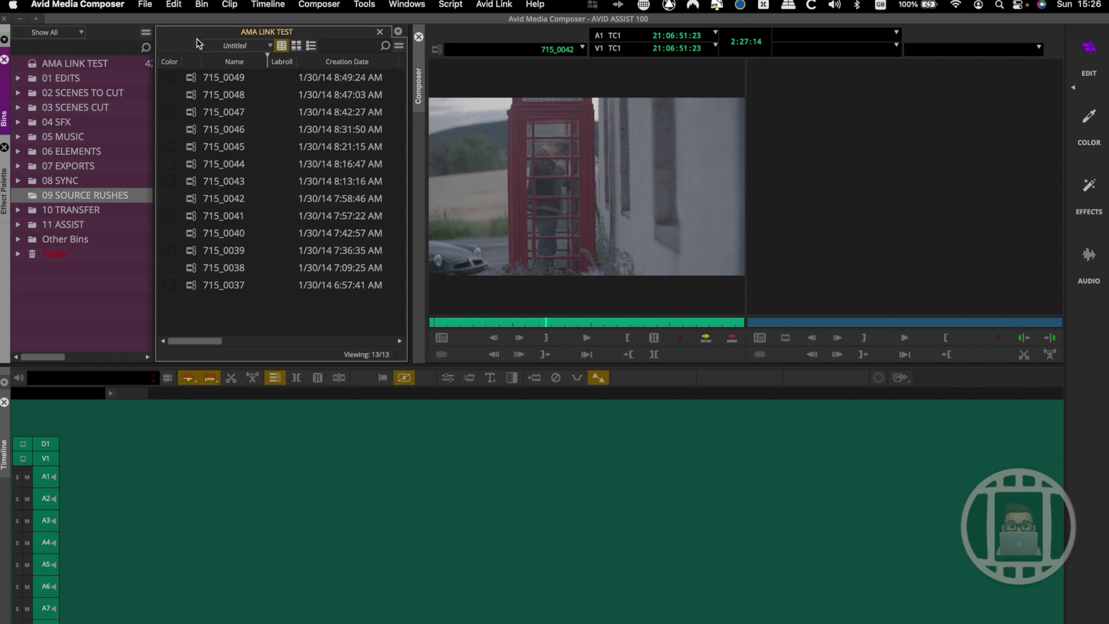
# Reopen the Source Browser, switch it to Import mode, and import 715_0043.MXF into the AMA LINK TEST bin
pyautogui.click(145, 5)
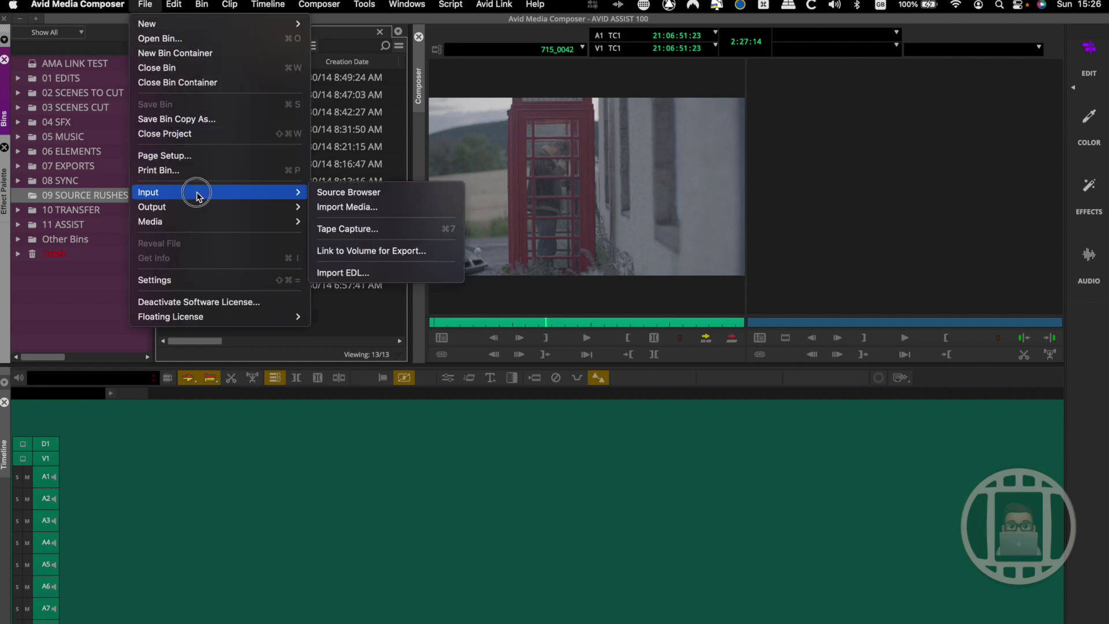
pyautogui.click(349, 193)
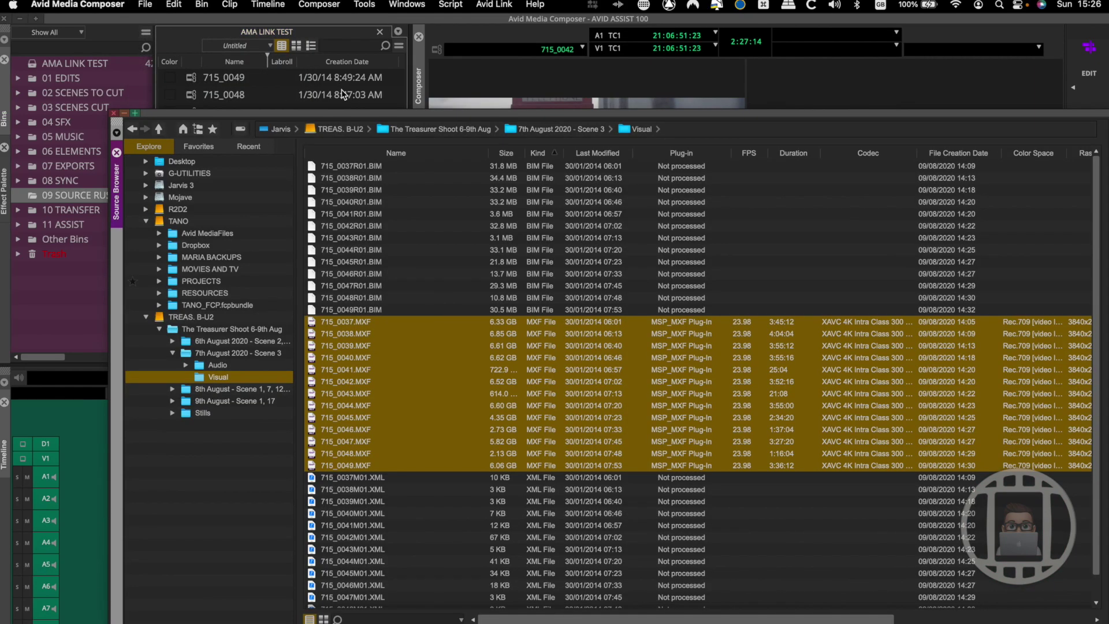
pyautogui.moveTo(352, 111); pyautogui.dragTo(289, 29)
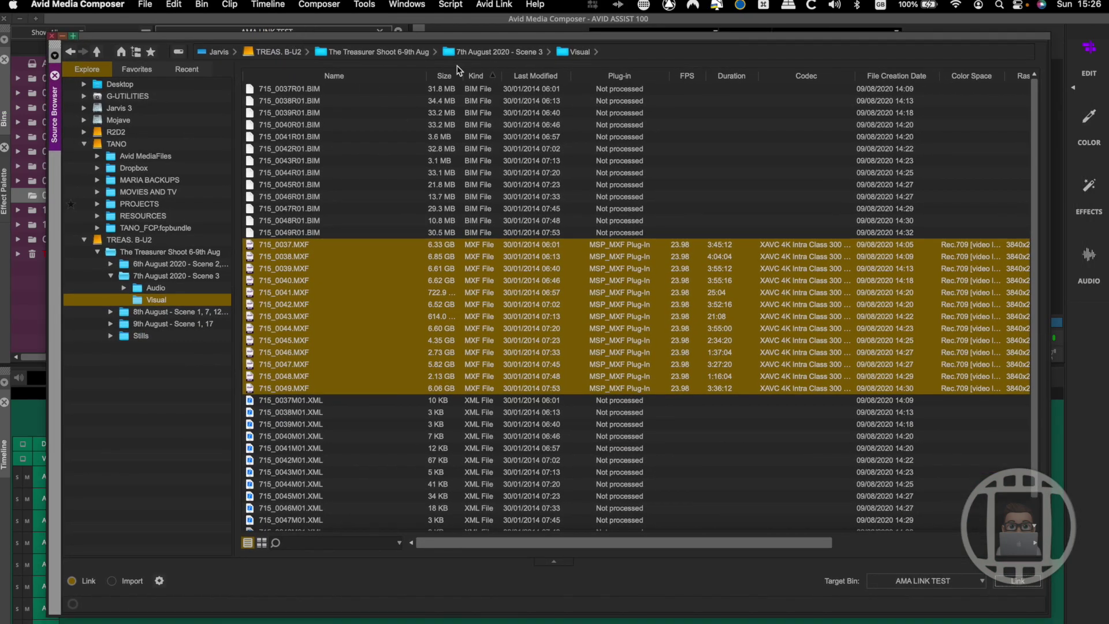
pyautogui.click(372, 270)
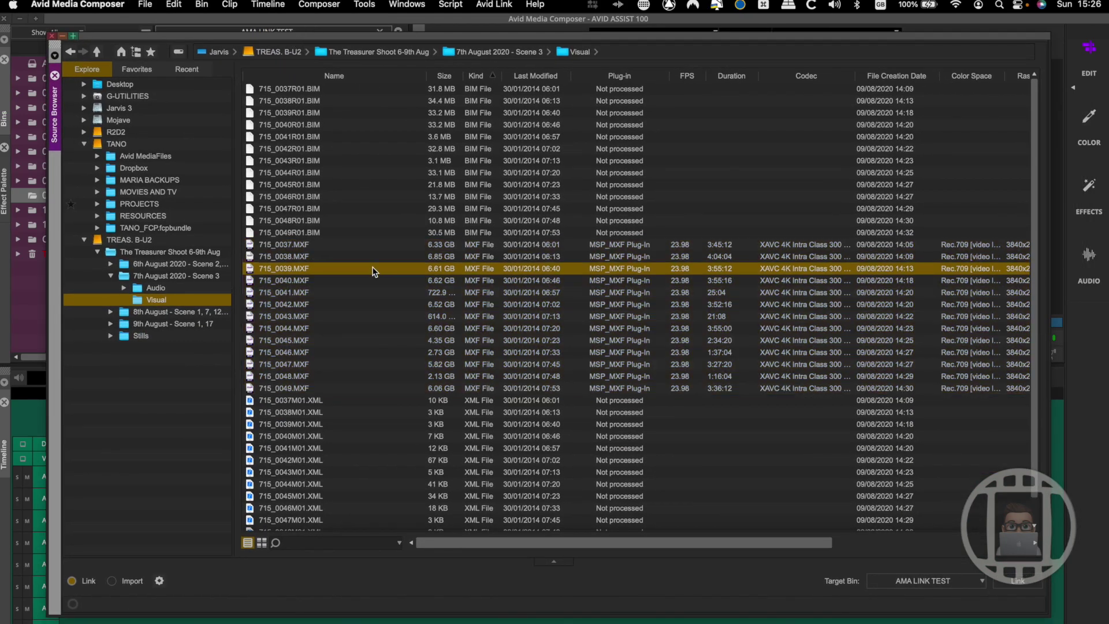
pyautogui.click(125, 581)
pyautogui.click(1027, 585)
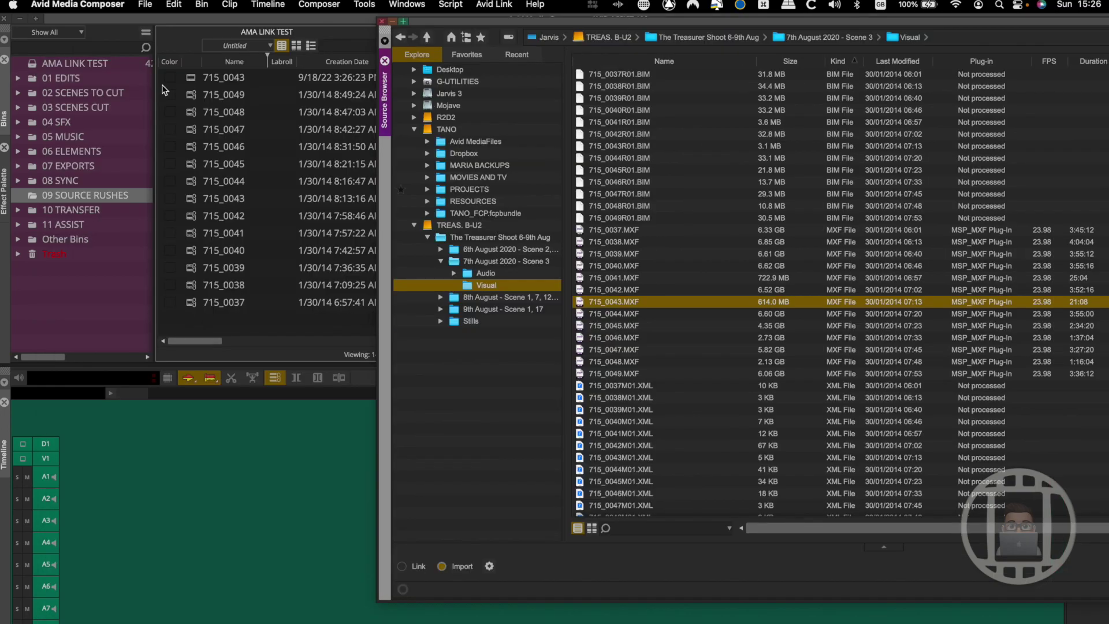
# Close the Source Browser, load the imported 715_0043 clip into the source monitor, and scrub through it
pyautogui.click(189, 79)
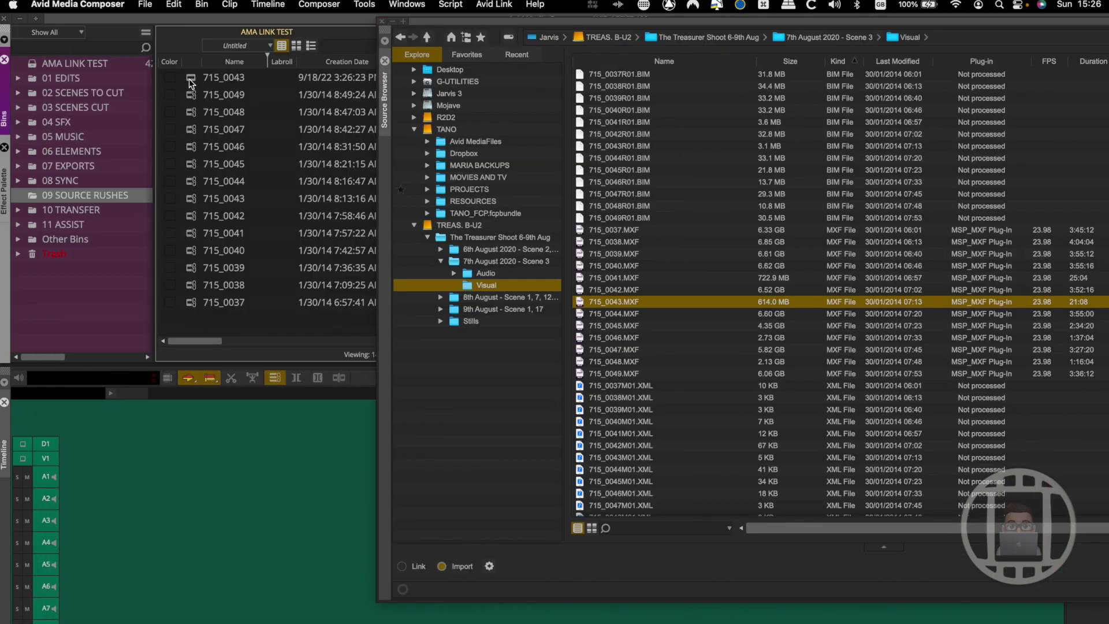
pyautogui.click(585, 22)
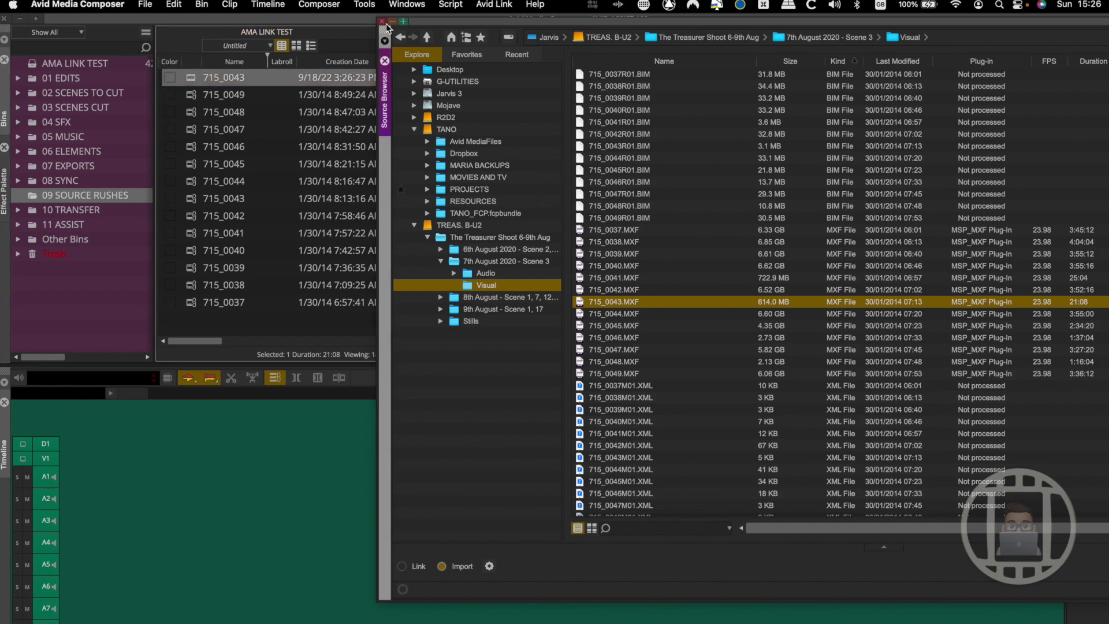
pyautogui.click(382, 22)
pyautogui.doubleClick(188, 77)
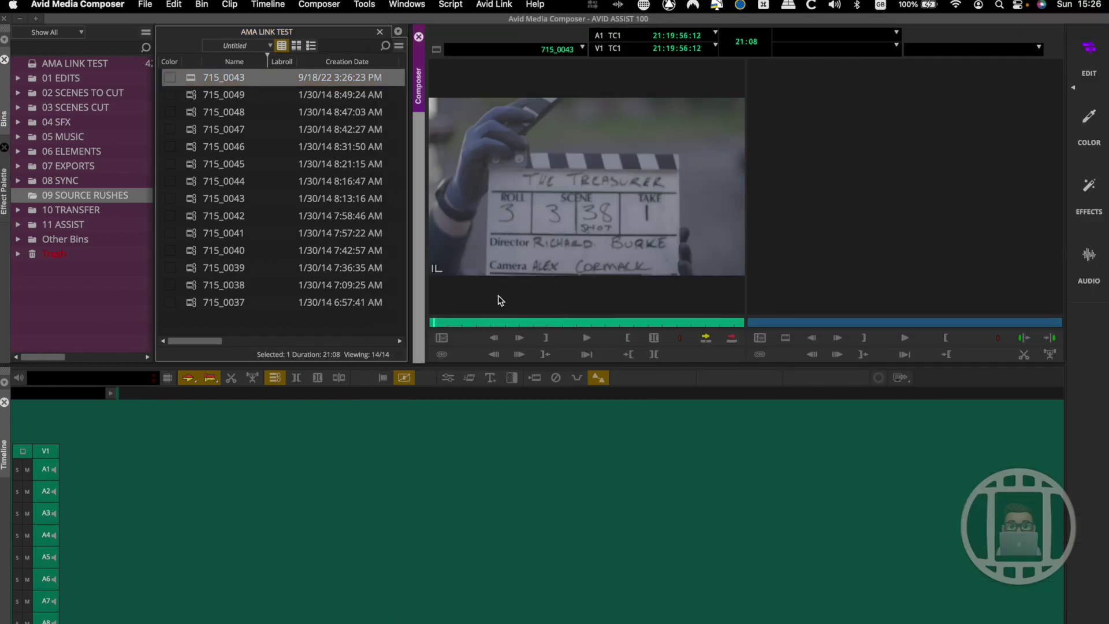
pyautogui.moveTo(524, 324); pyautogui.dragTo(376, 324)
# Delete the imported 715_0043 master clip from the bin together with its associated media files
pyautogui.click(196, 80)
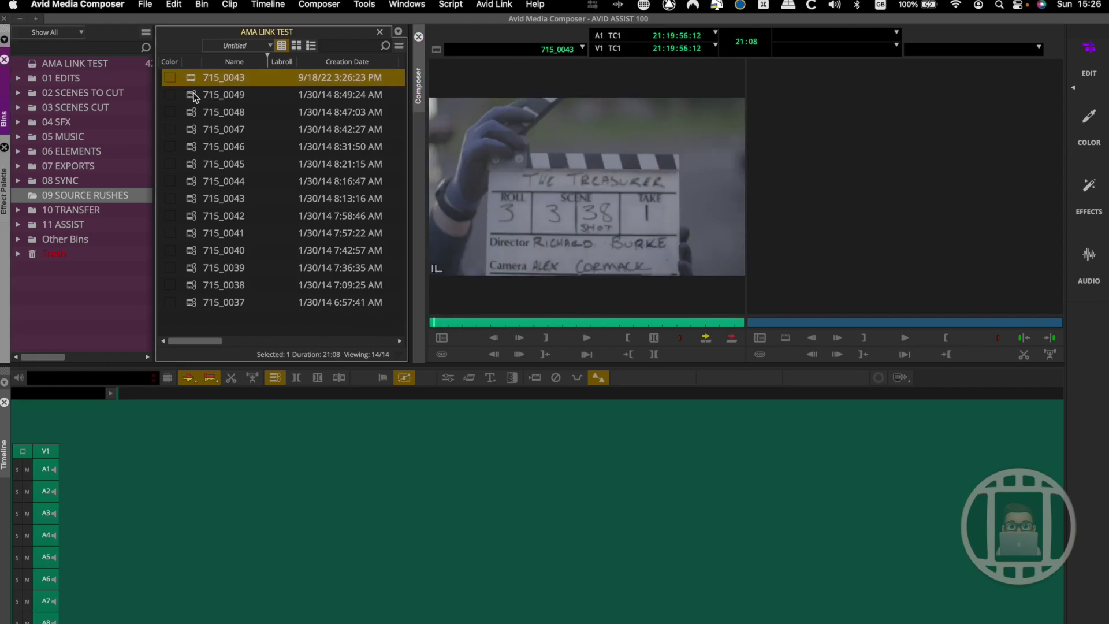
pyautogui.press('Delete')
pyautogui.click(523, 288)
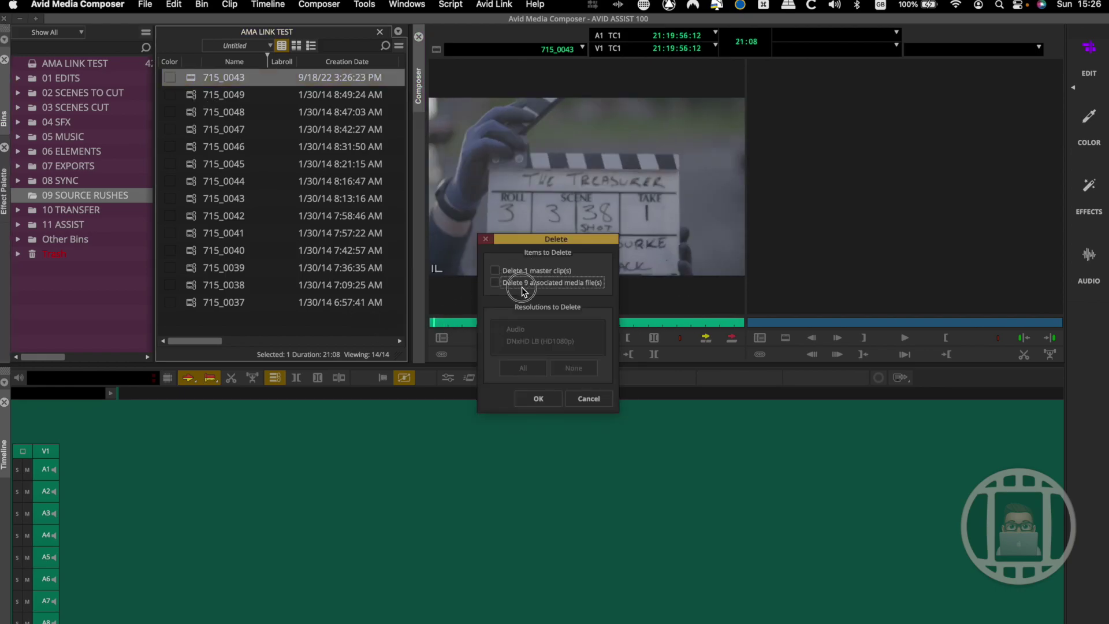
pyautogui.click(519, 270)
pyautogui.click(535, 397)
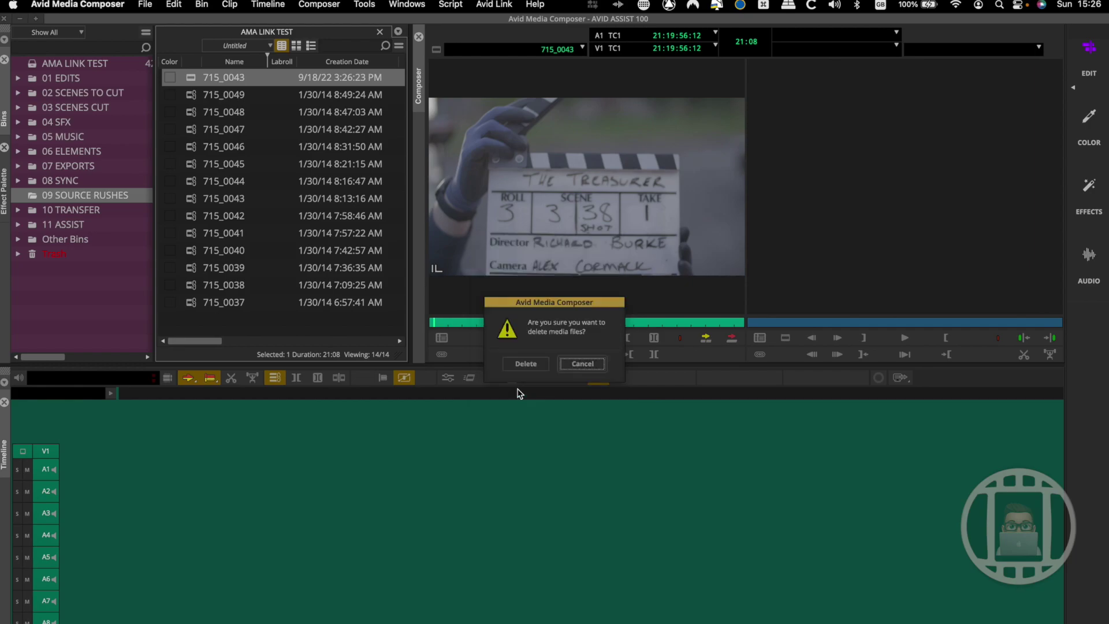
pyautogui.click(533, 365)
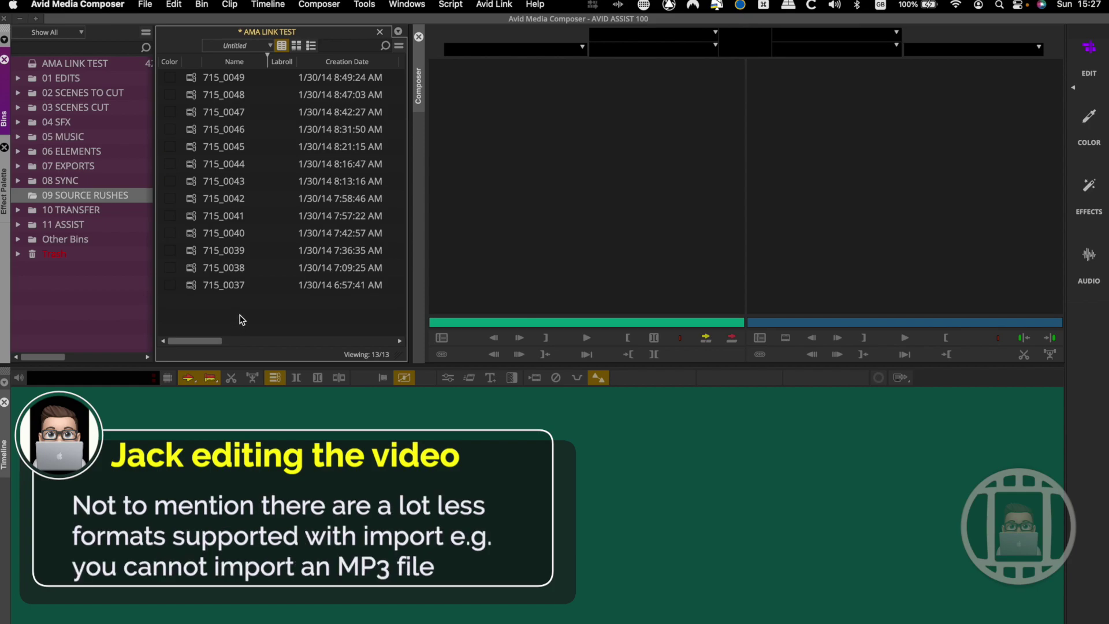
# Open the Source Browser from the bin and browse to the M001 folder inside RESOURCES > ARRI TEST FOOTAGE
pyautogui.rightClick(210, 305)
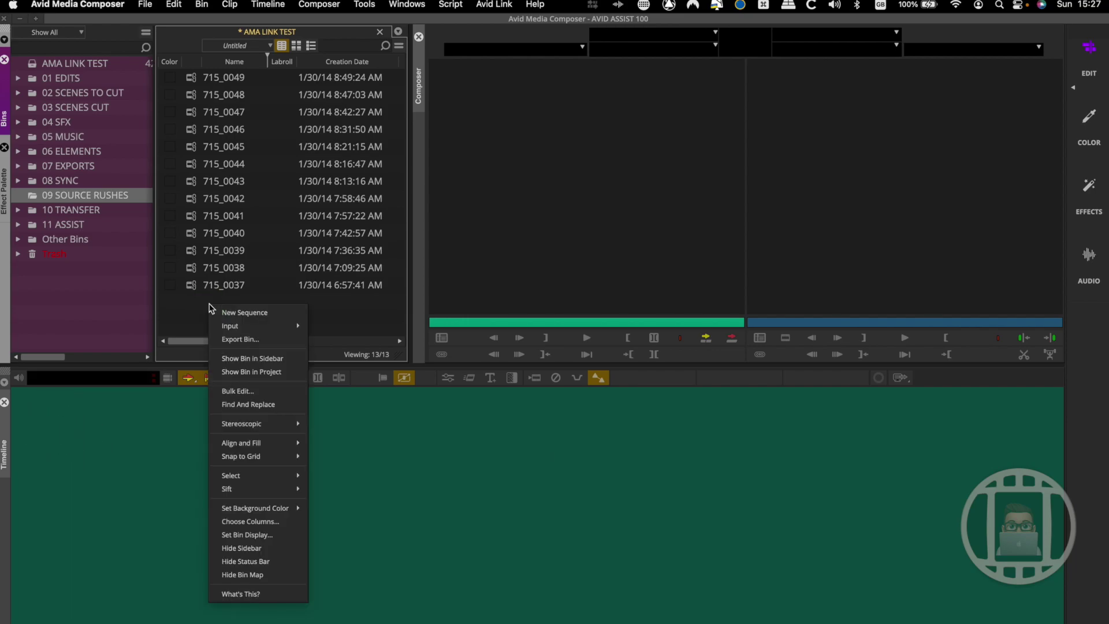
pyautogui.moveTo(252, 327)
pyautogui.click(335, 327)
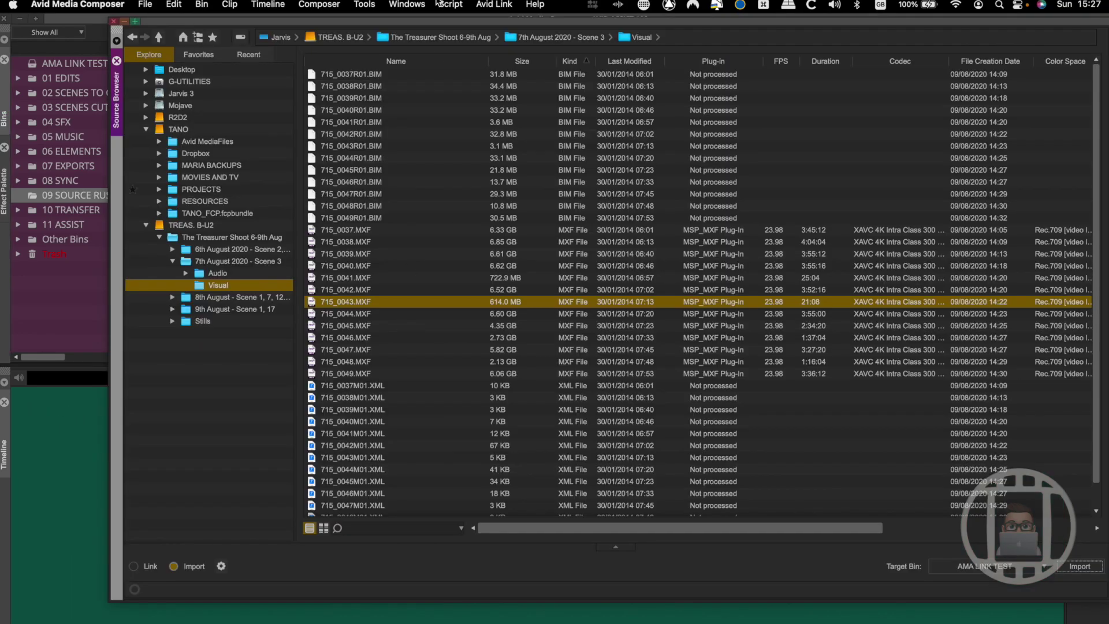
pyautogui.click(370, 79)
pyautogui.doubleClick(370, 75)
pyautogui.doubleClick(369, 73)
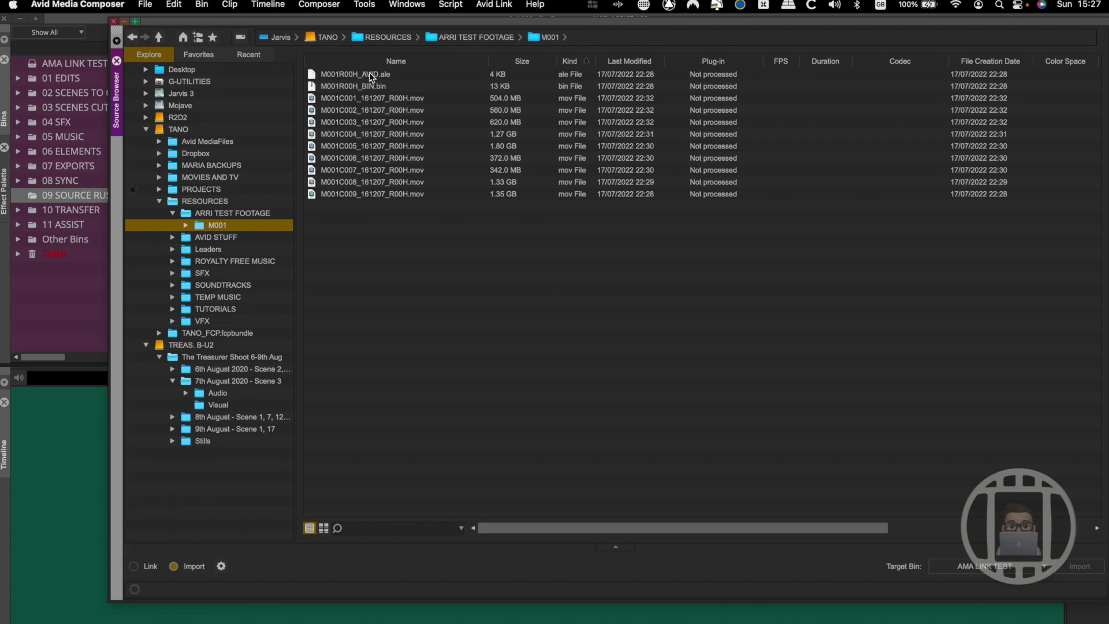
# Link the nine ARRI MOV files, M001C001 to M001C009, into the AMA LINK TEST bin instead of importing them
pyautogui.moveTo(483, 244); pyautogui.dragTo(424, 99)
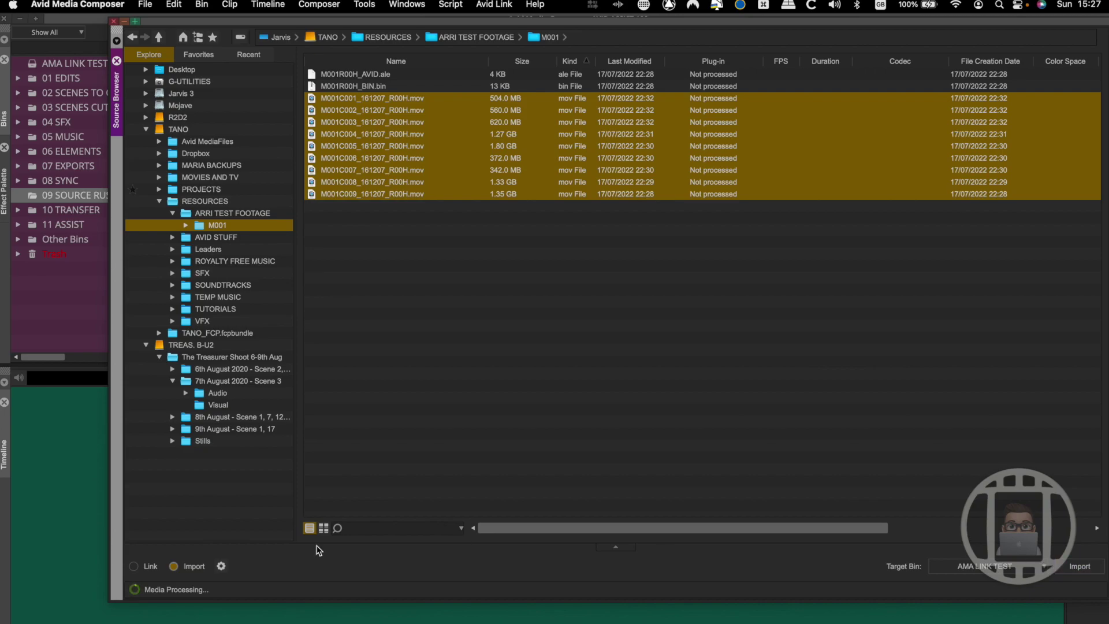
pyautogui.click(150, 567)
pyautogui.click(1079, 566)
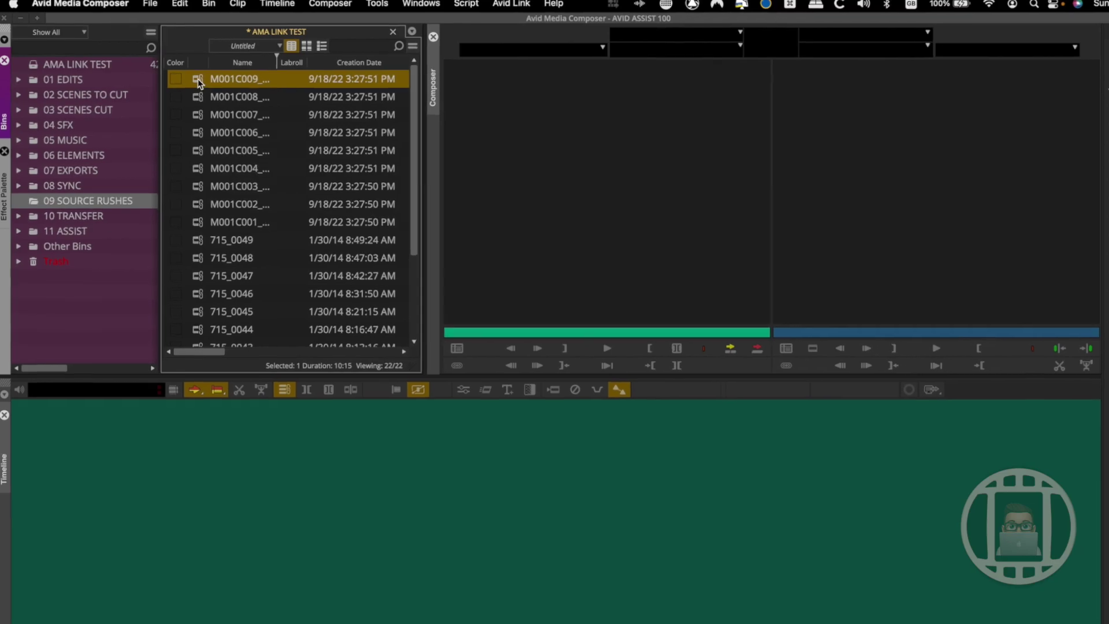
# Open the Consolidate/Transcode settings for the linked M001C009 clip and choose TANO as the consolidate target drive
pyautogui.rightClick(198, 79)
pyautogui.click(202, 102)
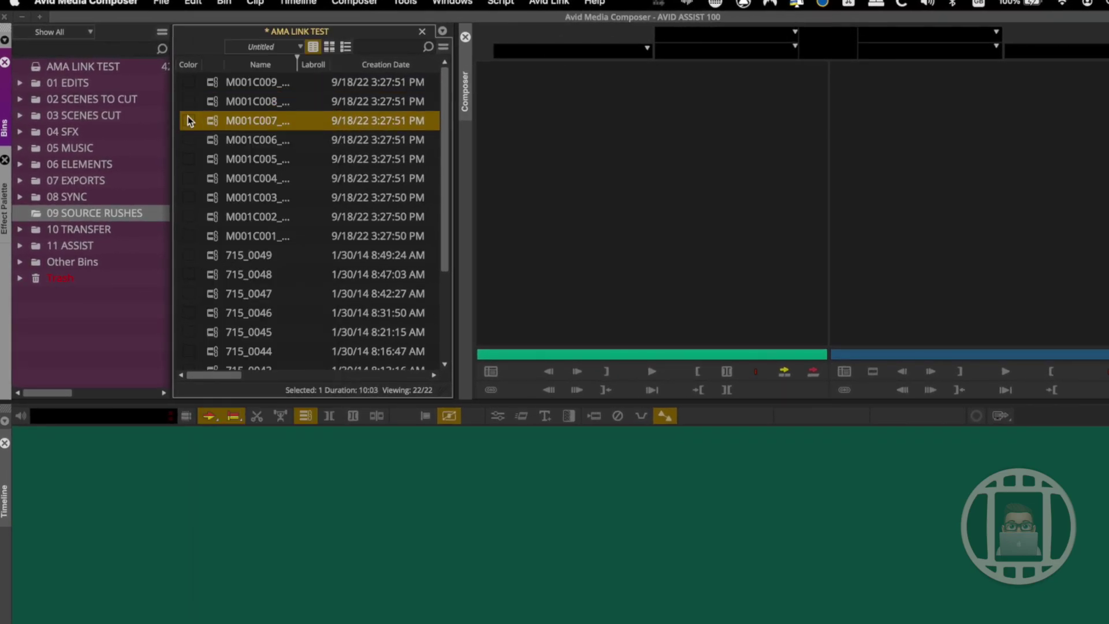
pyautogui.click(216, 82)
pyautogui.rightClick(215, 83)
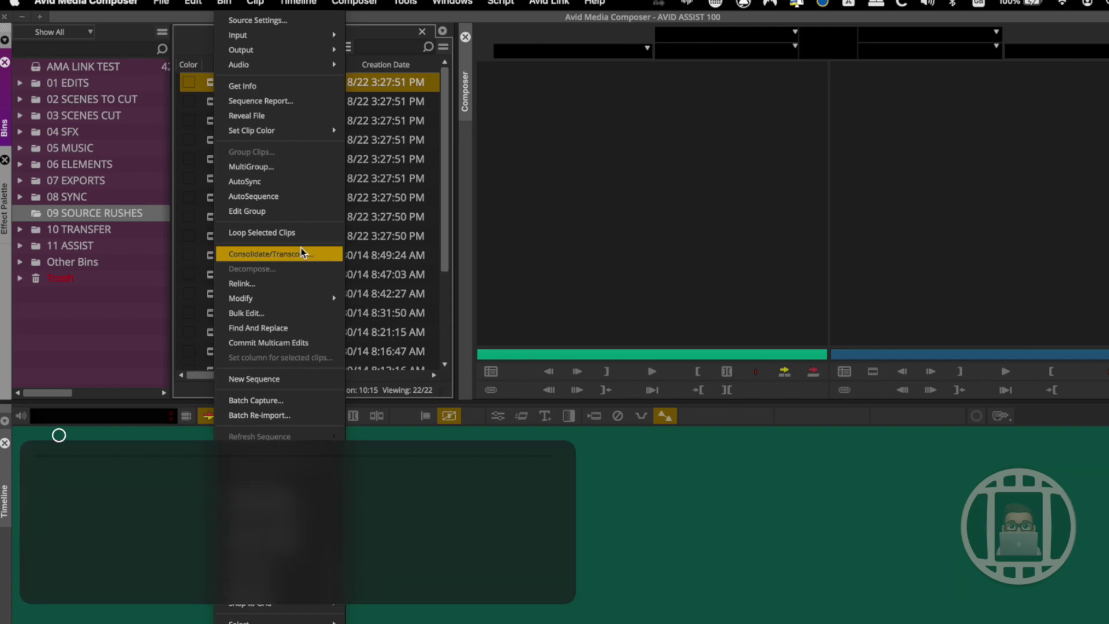
pyautogui.click(284, 254)
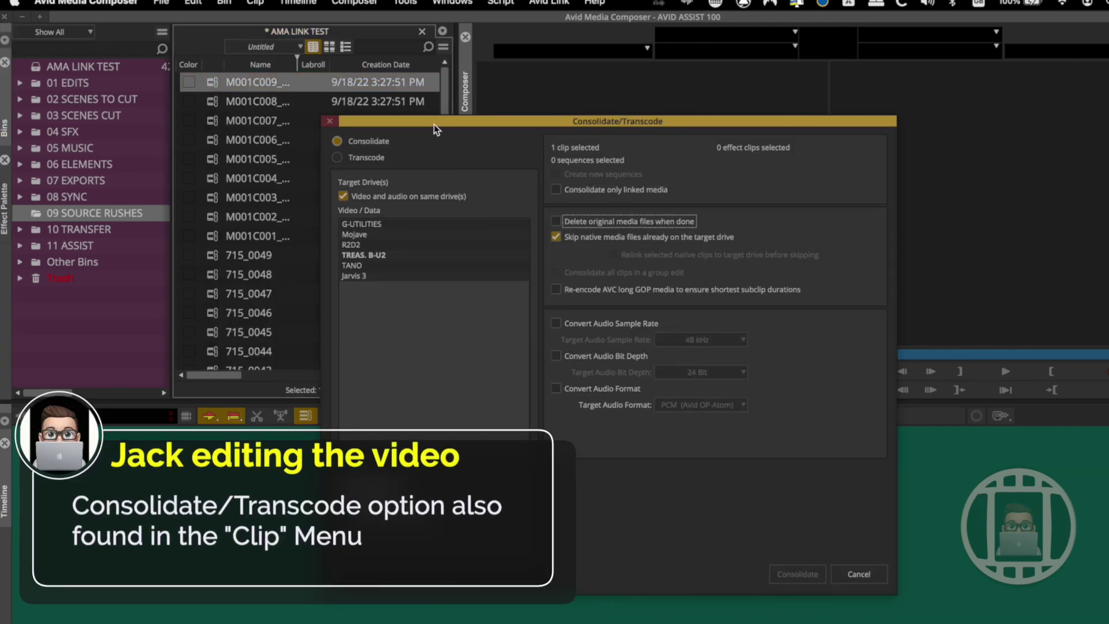
pyautogui.moveTo(435, 124); pyautogui.dragTo(375, 133)
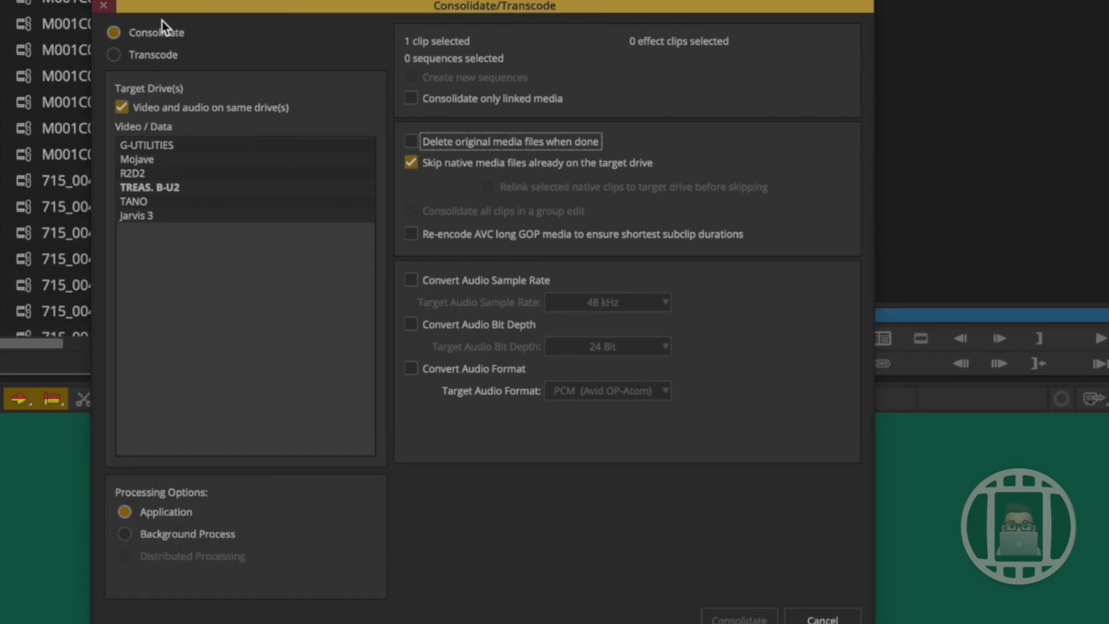
pyautogui.click(162, 202)
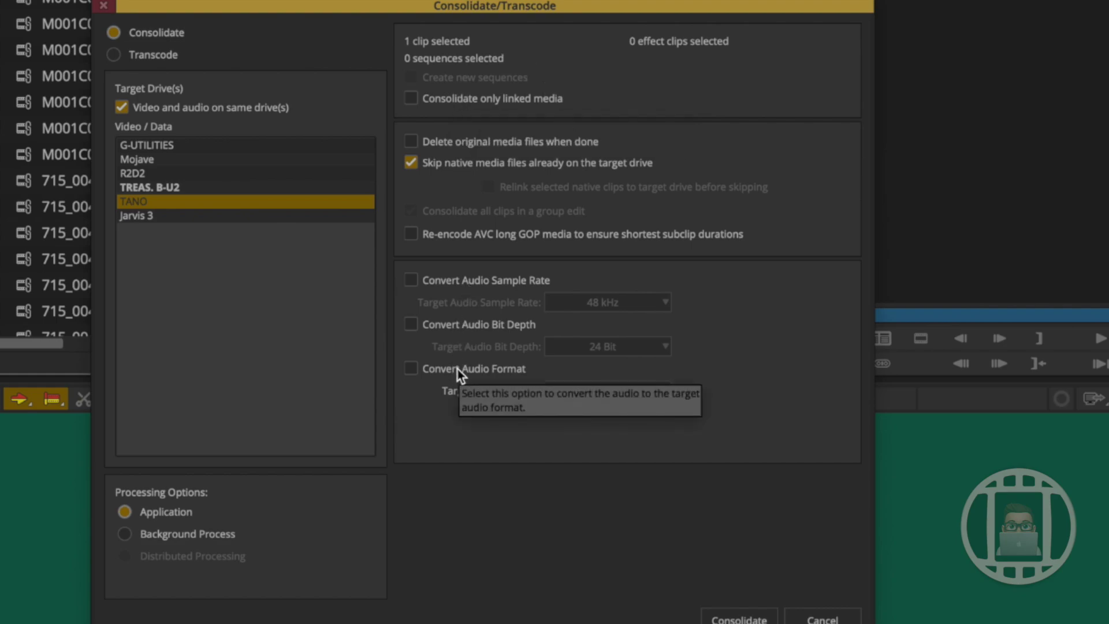
pyautogui.click(479, 281)
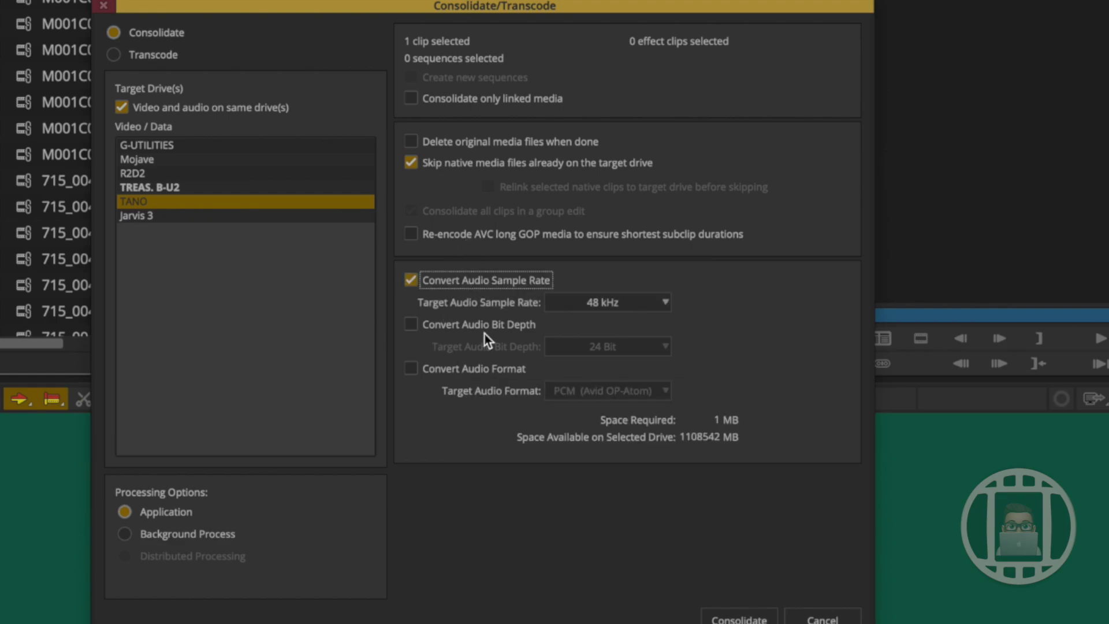
pyautogui.click(481, 325)
pyautogui.click(485, 368)
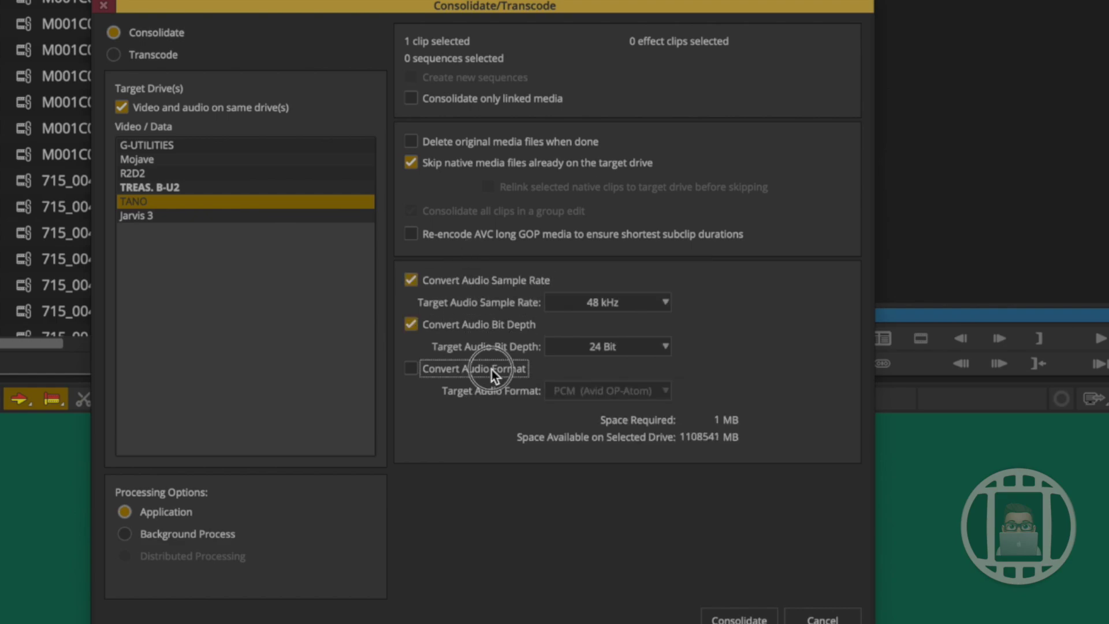
pyautogui.click(452, 369)
pyautogui.click(467, 319)
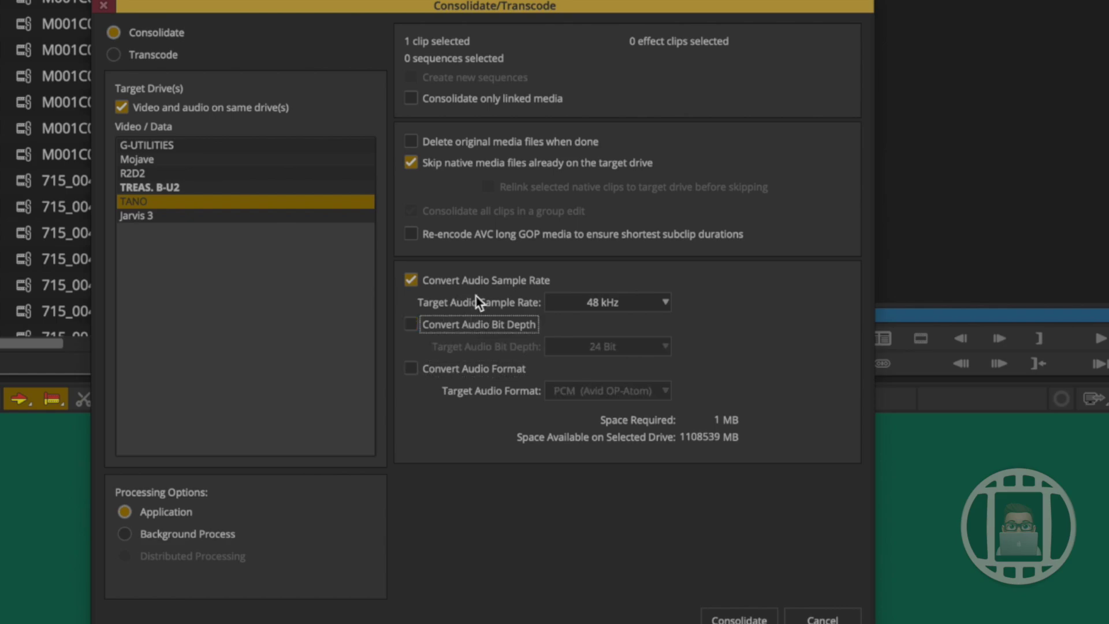
pyautogui.click(488, 283)
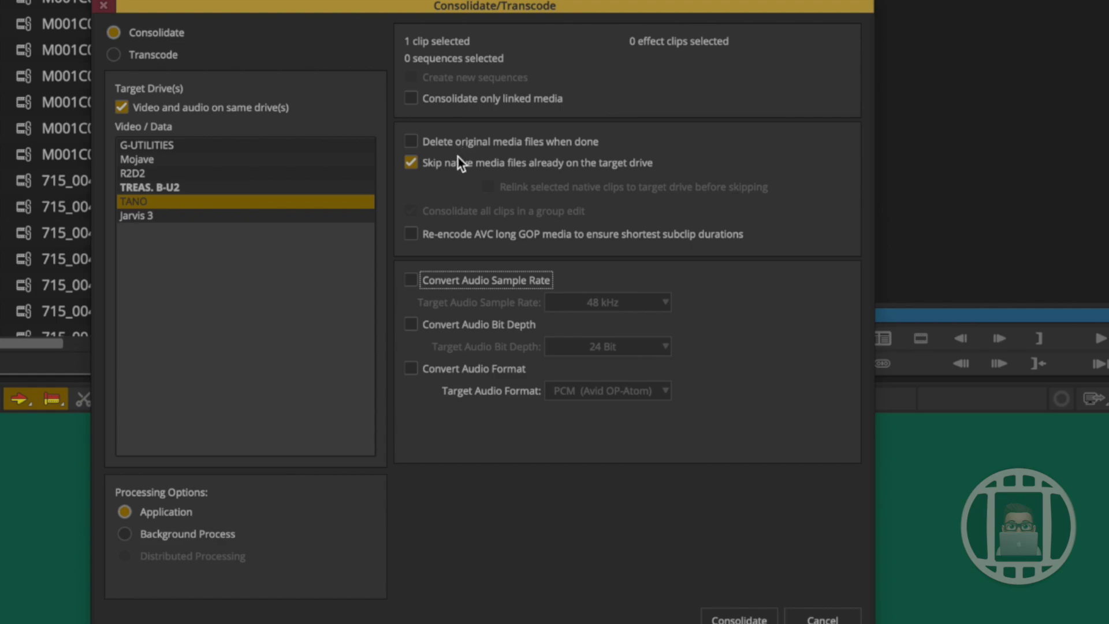
# Consolidate the M001C009 clip with the option to relink native master clips to media on the target drive
pyautogui.click(765, 620)
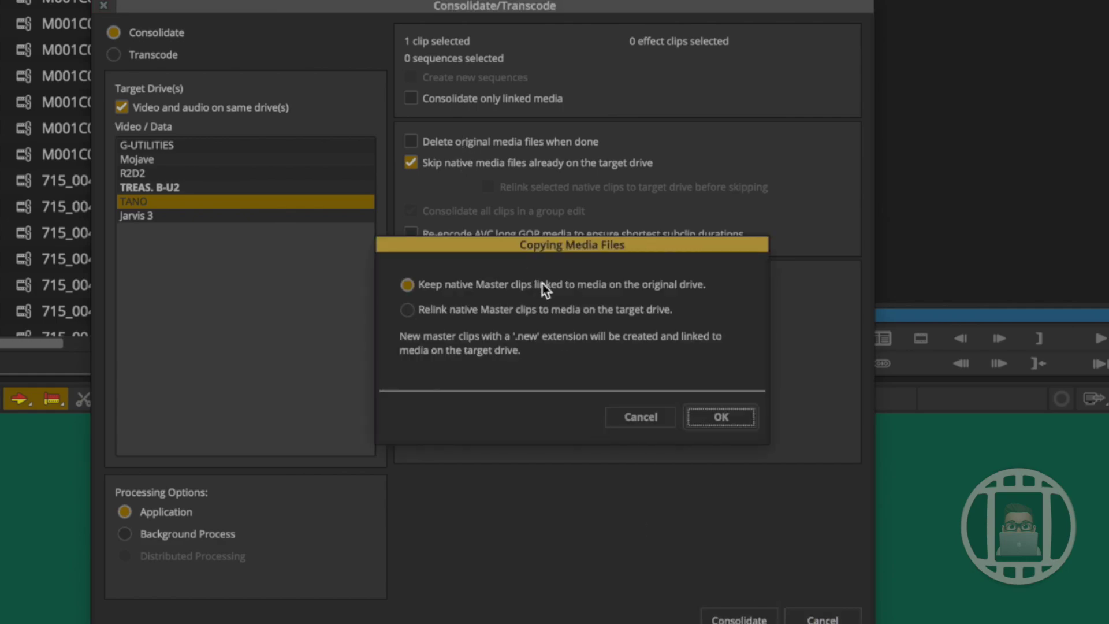
pyautogui.moveTo(591, 241); pyautogui.dragTo(498, 283)
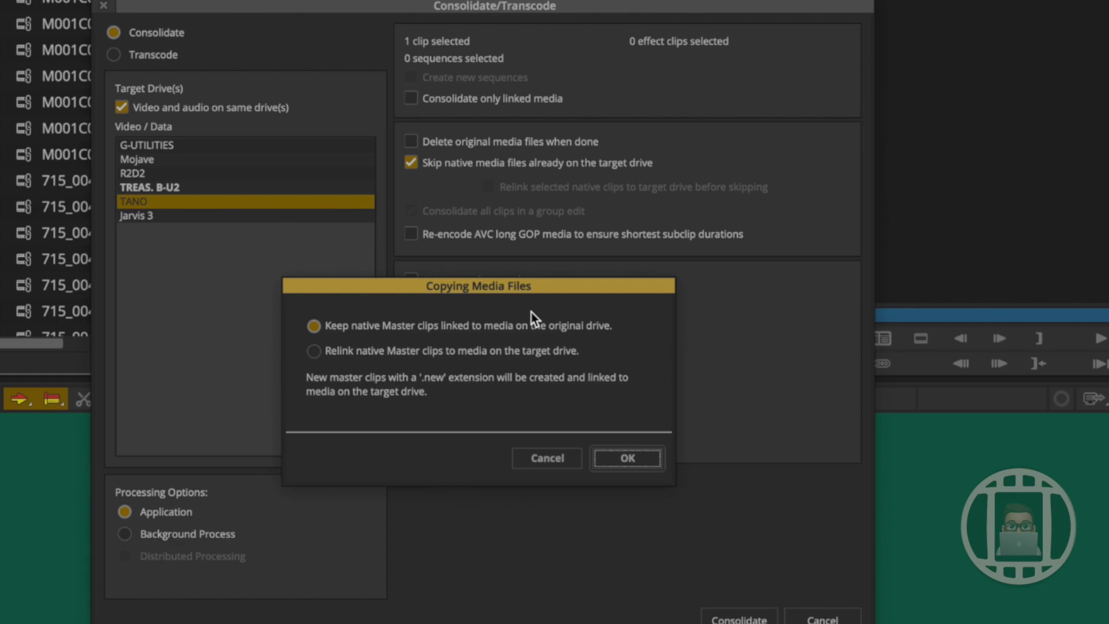
pyautogui.click(468, 352)
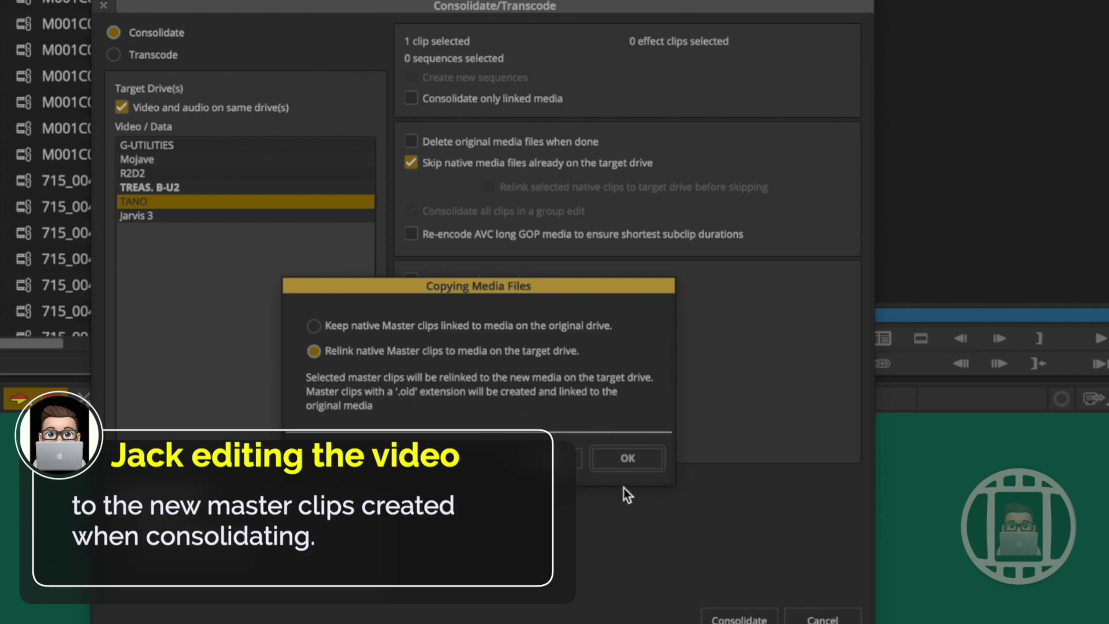
pyautogui.click(635, 460)
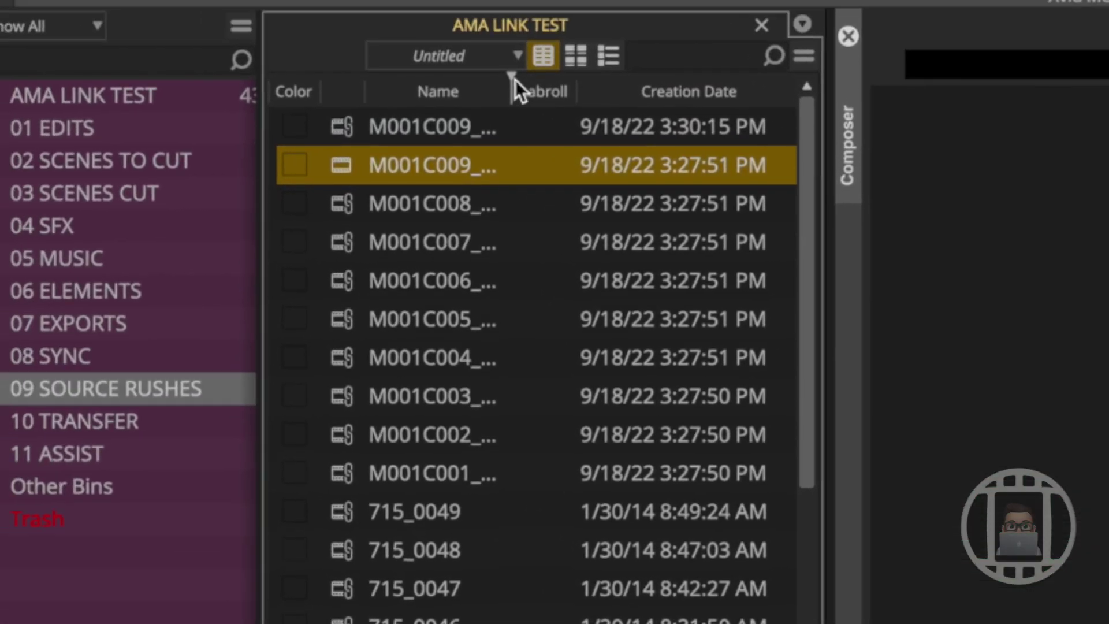
# Widen the bin's Name column to fit the full clip names and load the consolidated M001C009_161207_R00H clip into the source monitor
pyautogui.click(515, 80)
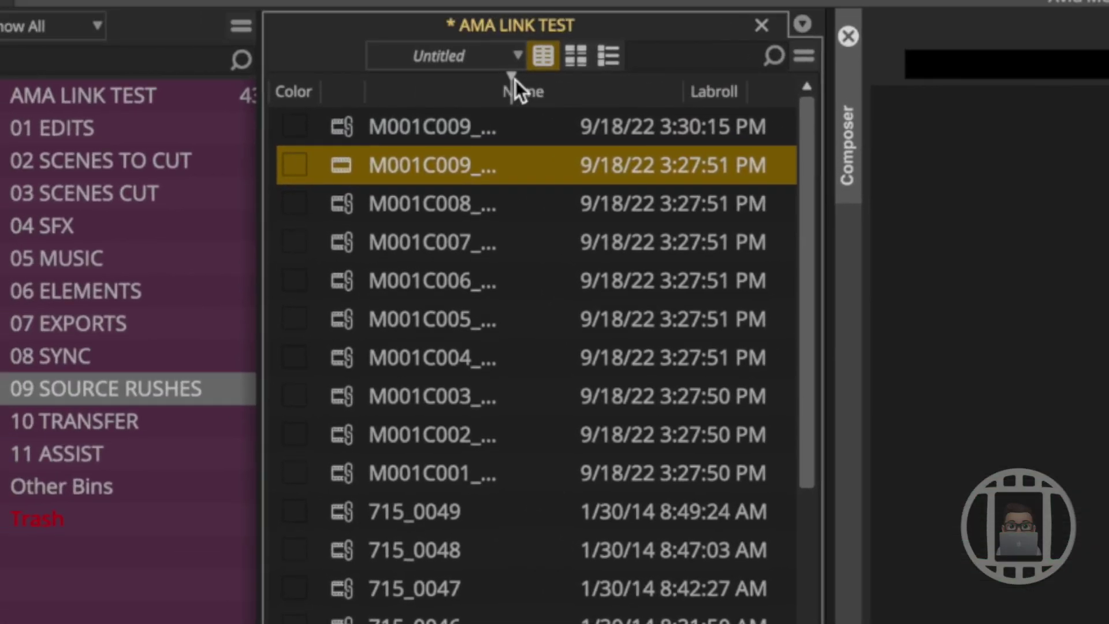
pyautogui.doubleClick(515, 80)
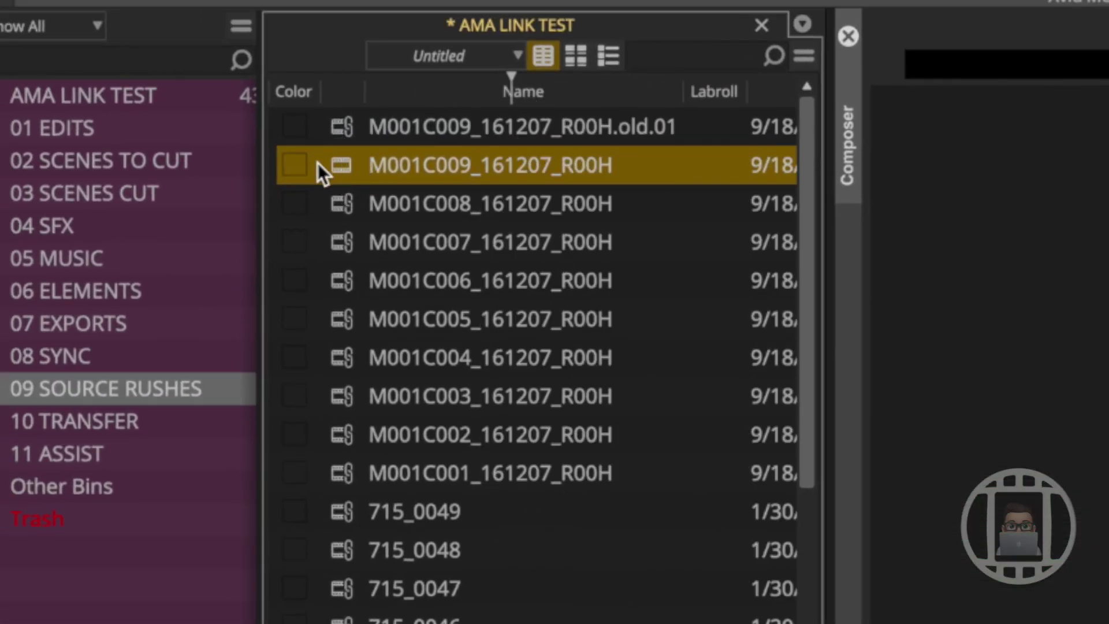
pyautogui.doubleClick(348, 168)
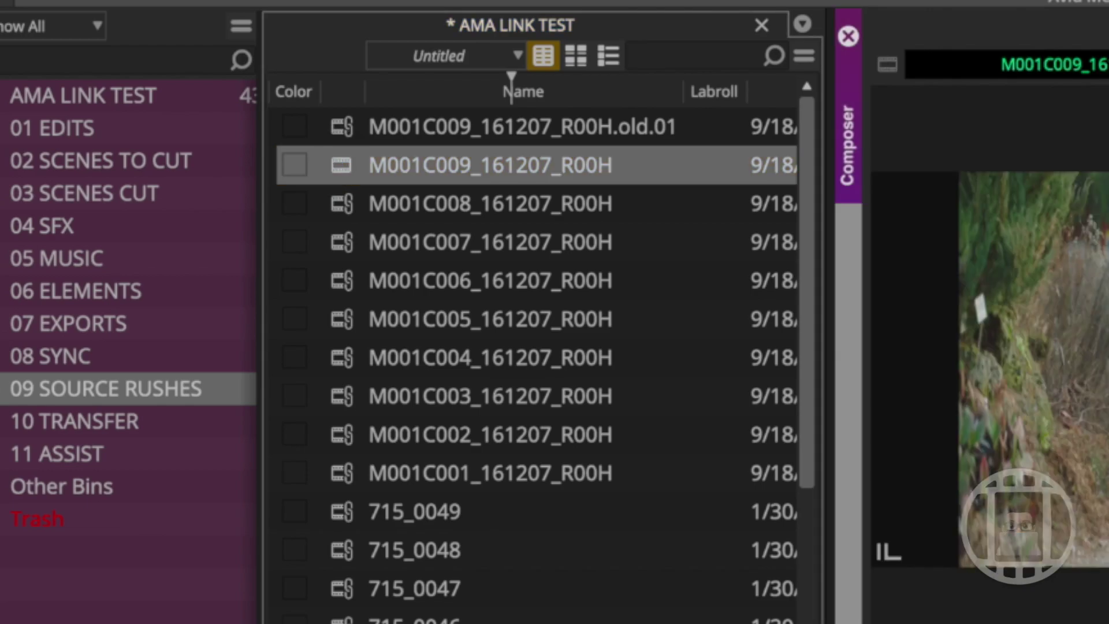
pyautogui.click(345, 132)
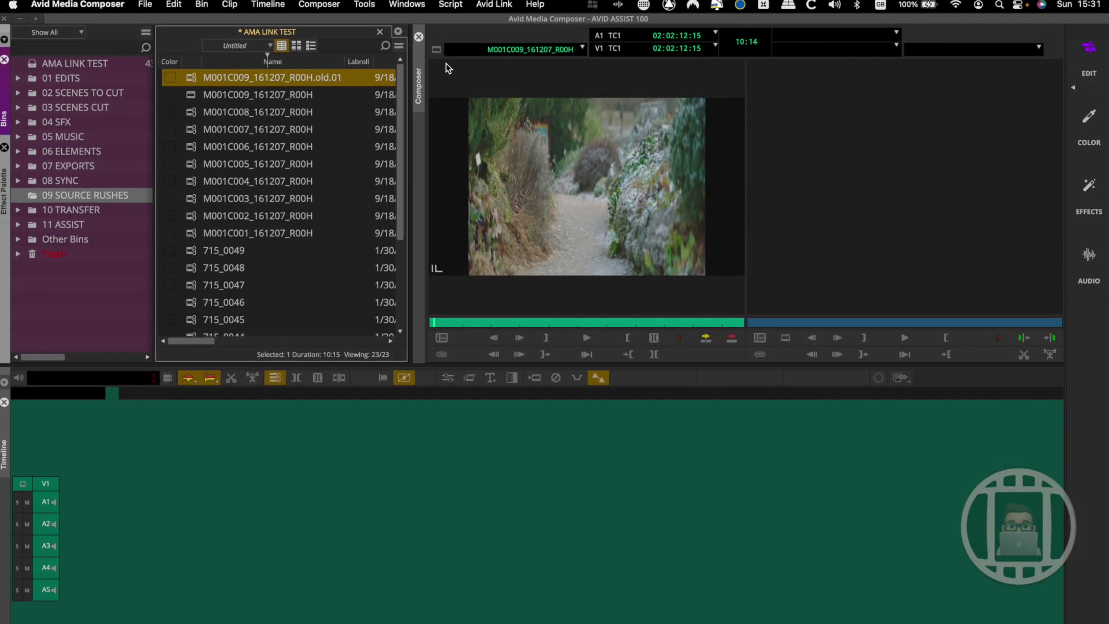
pyautogui.press('Down')
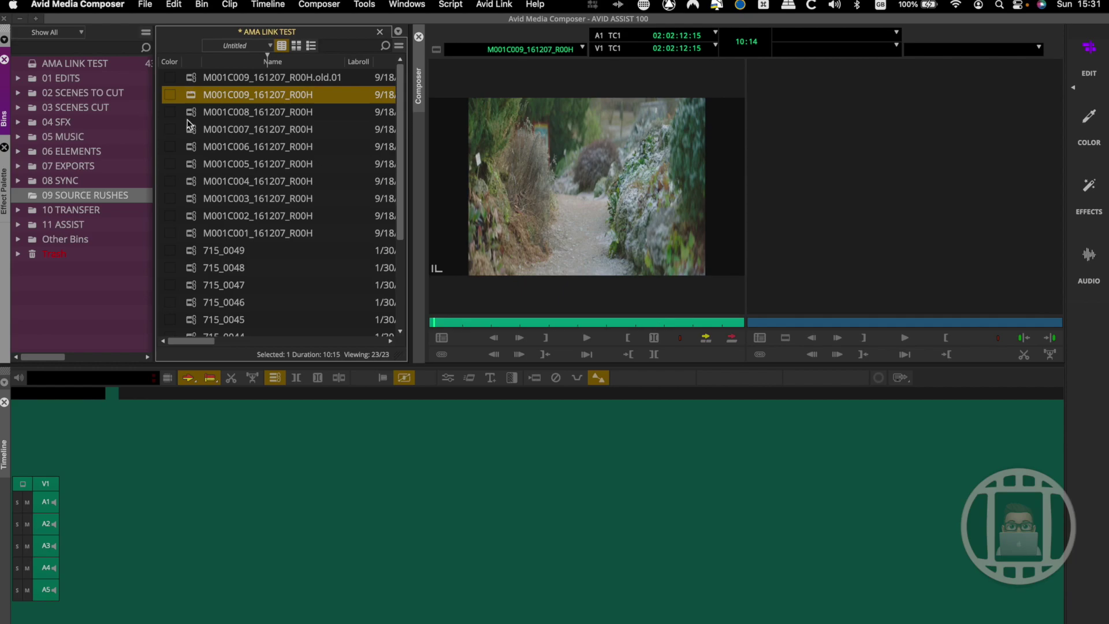
# Delete all the M001 ARRI clips from the AMA LINK TEST bin, including the M001C009 .old.01 clip
pyautogui.click(194, 78)
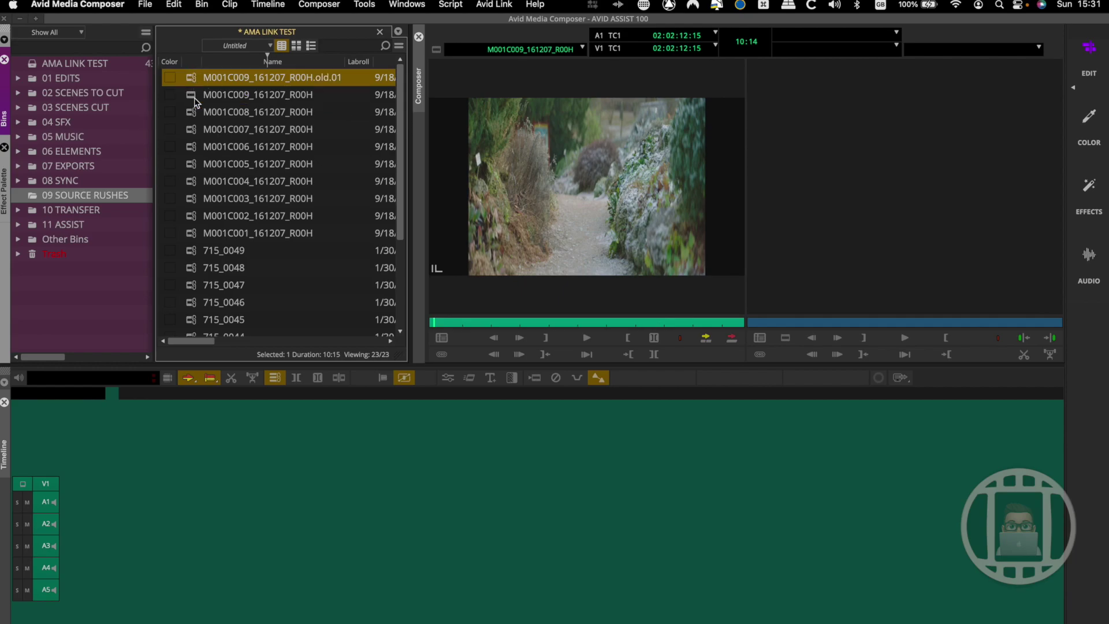
pyautogui.keyDown('shift'); pyautogui.click(183, 239); pyautogui.keyUp('shift')
pyautogui.press('Delete')
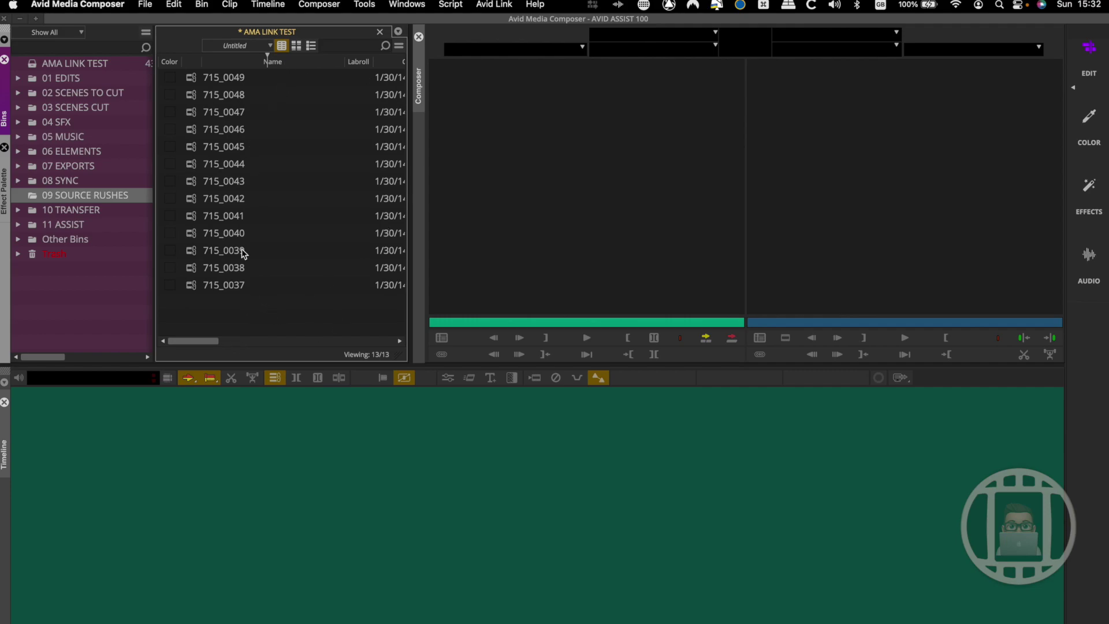
# Sort the AMA LINK TEST bin by clip name in ascending order
pyautogui.click(237, 60)
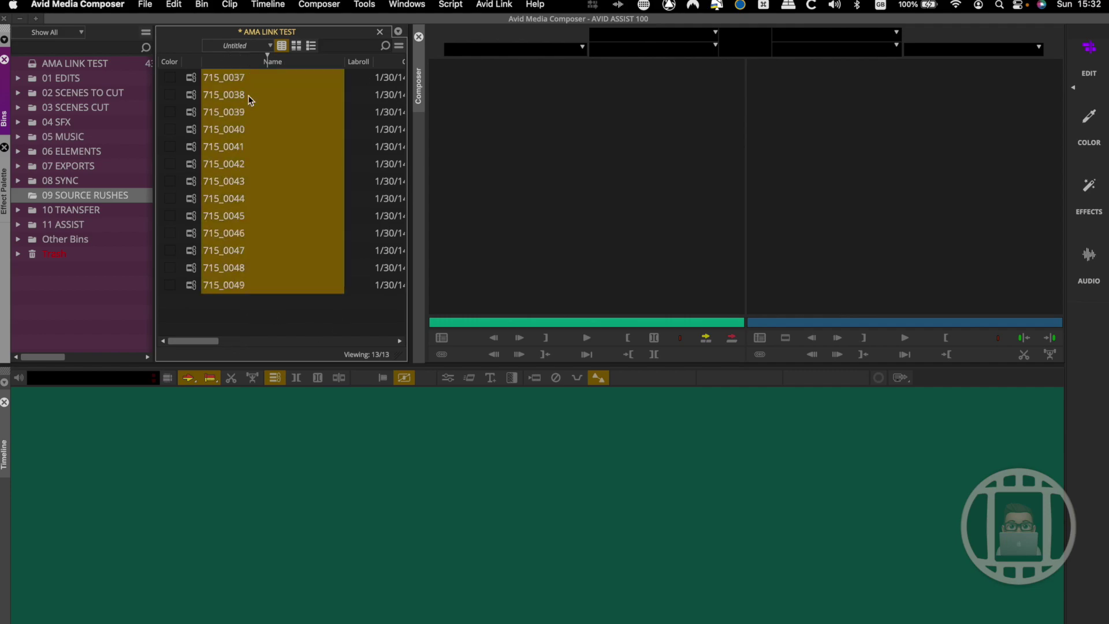
pyautogui.press('super+e')
pyautogui.click(294, 315)
# Open Consolidate/Transcode for all the 715 clips in the bin and switch the operation to Transcode
pyautogui.press('super+a')
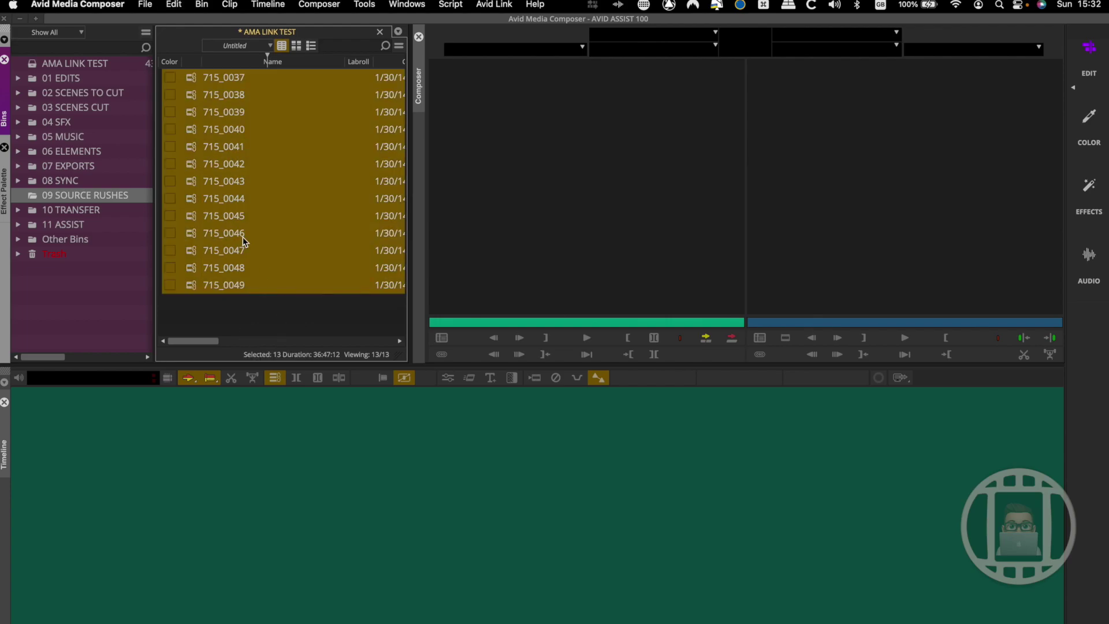
pyautogui.rightClick(193, 109)
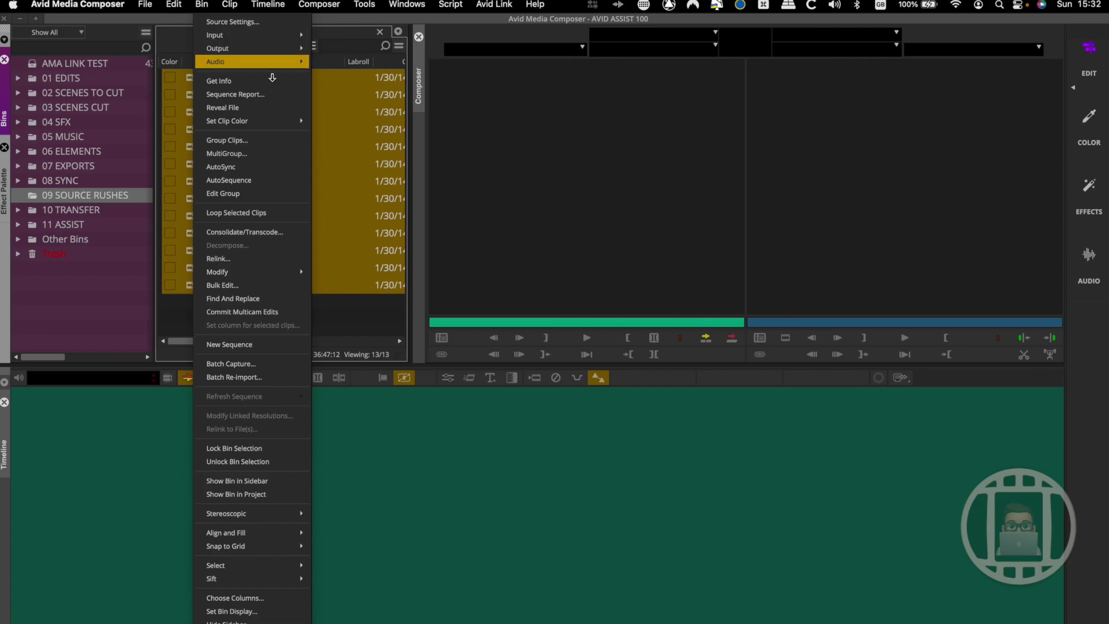
pyautogui.click(272, 231)
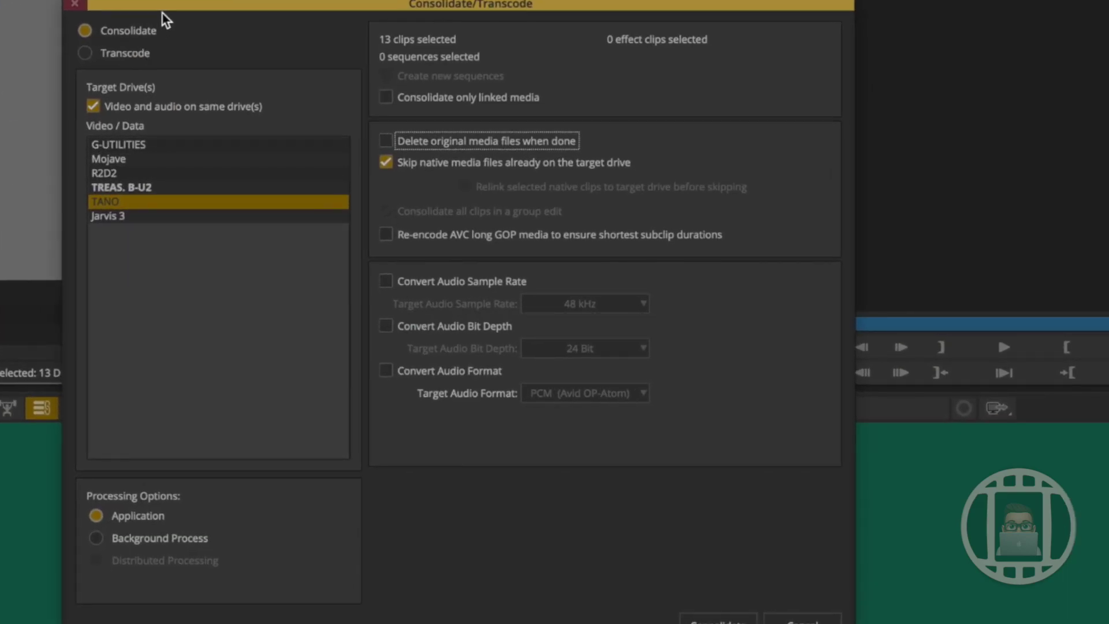
pyautogui.moveTo(162, 12); pyautogui.dragTo(113, 28)
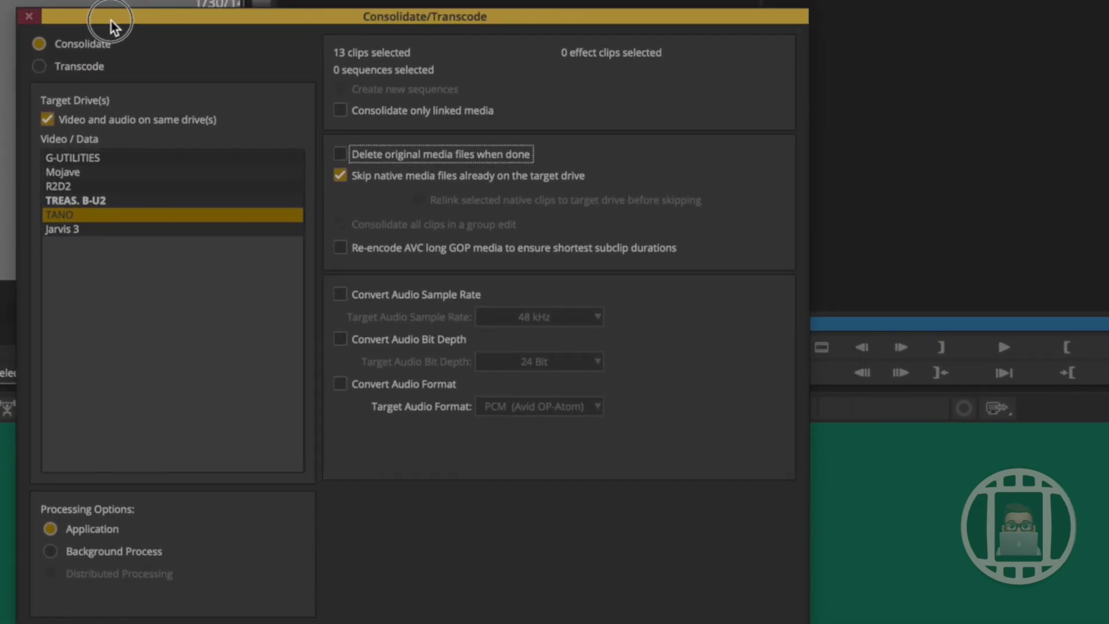
pyautogui.click(83, 67)
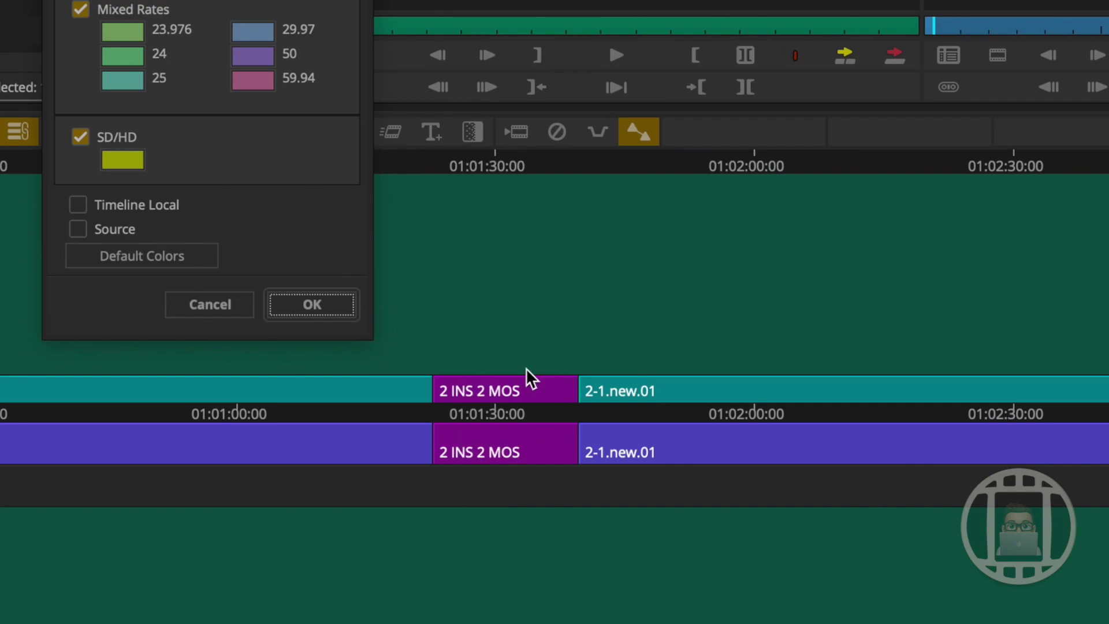
# Accept the timeline clip color settings and turn off Create new sequence in the selected sequence's transcode settings
pyautogui.click(321, 310)
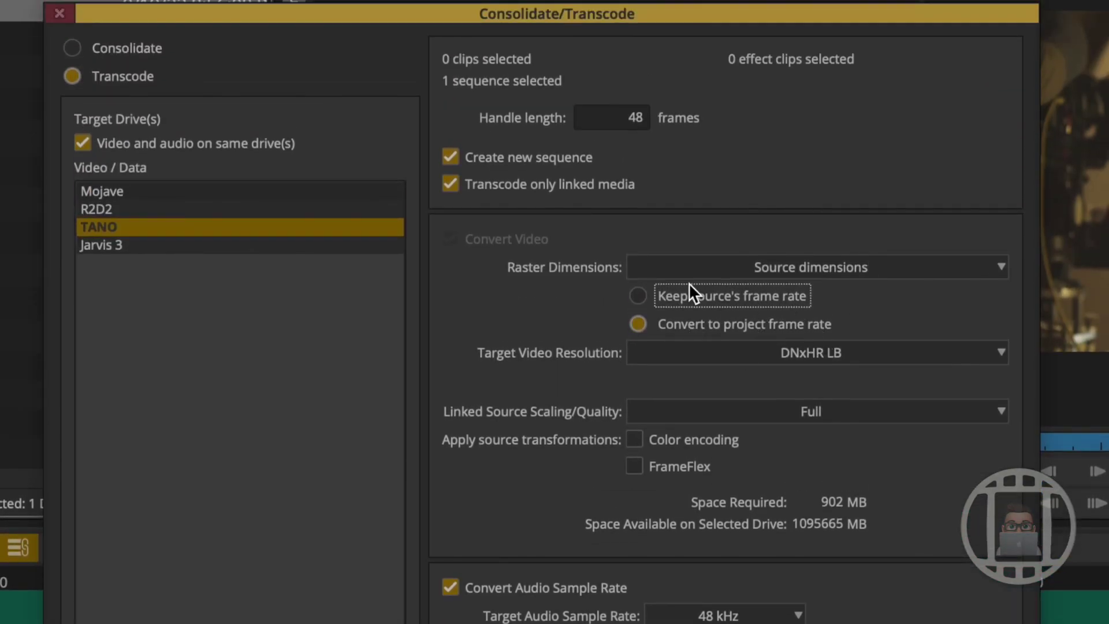
pyautogui.click(543, 161)
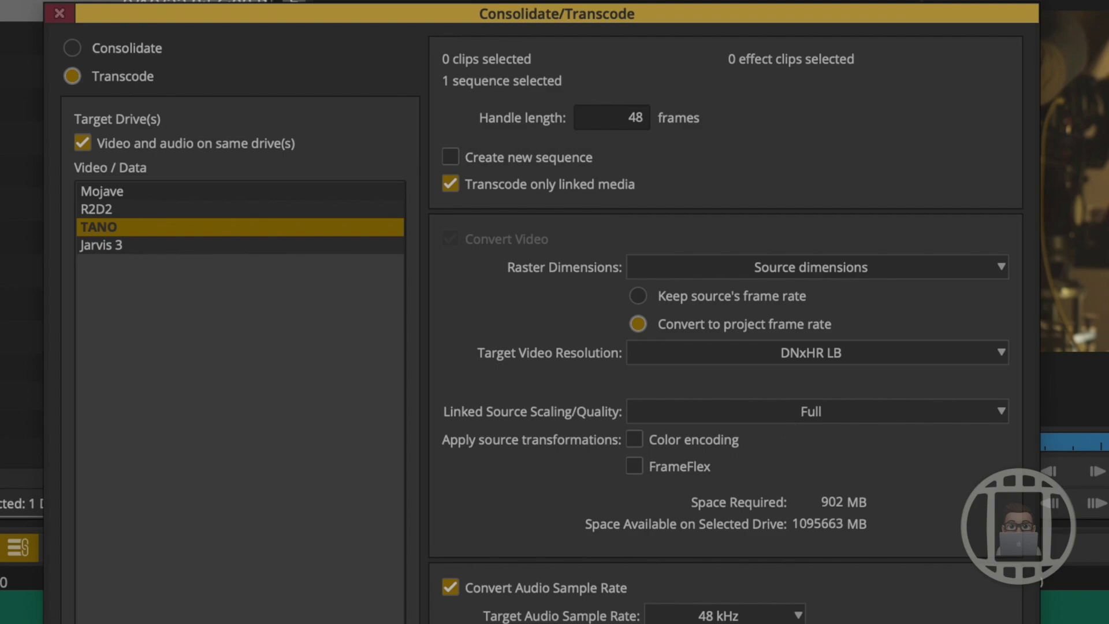
pyautogui.press('Return')
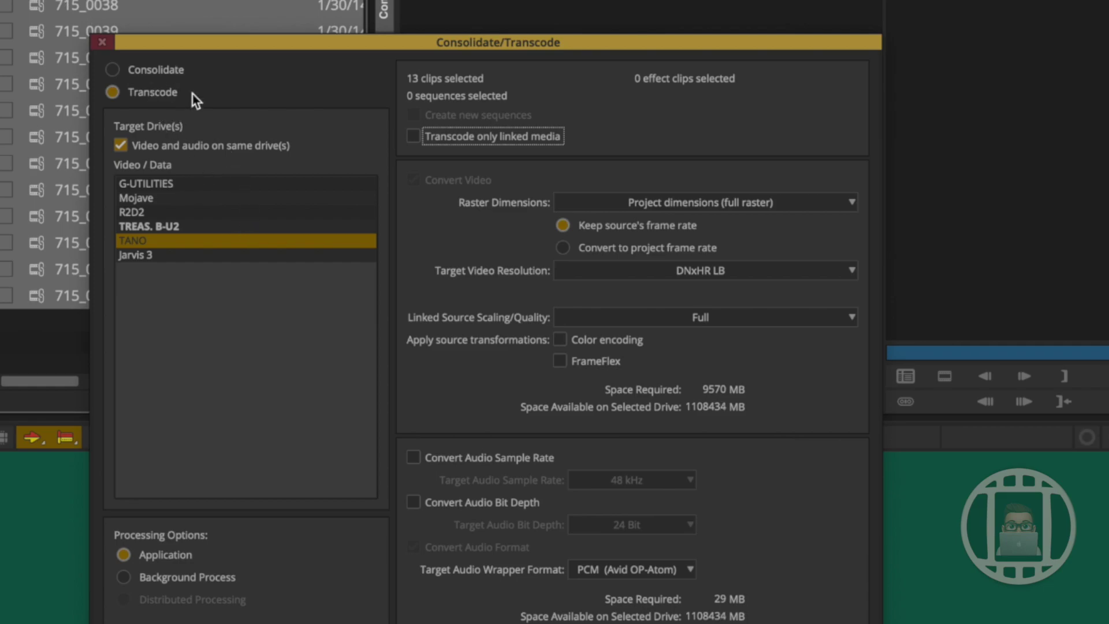
# Set the raster dimensions for transcoding the 715 clips to Source dimensions
pyautogui.moveTo(479, 47); pyautogui.dragTo(442, 43)
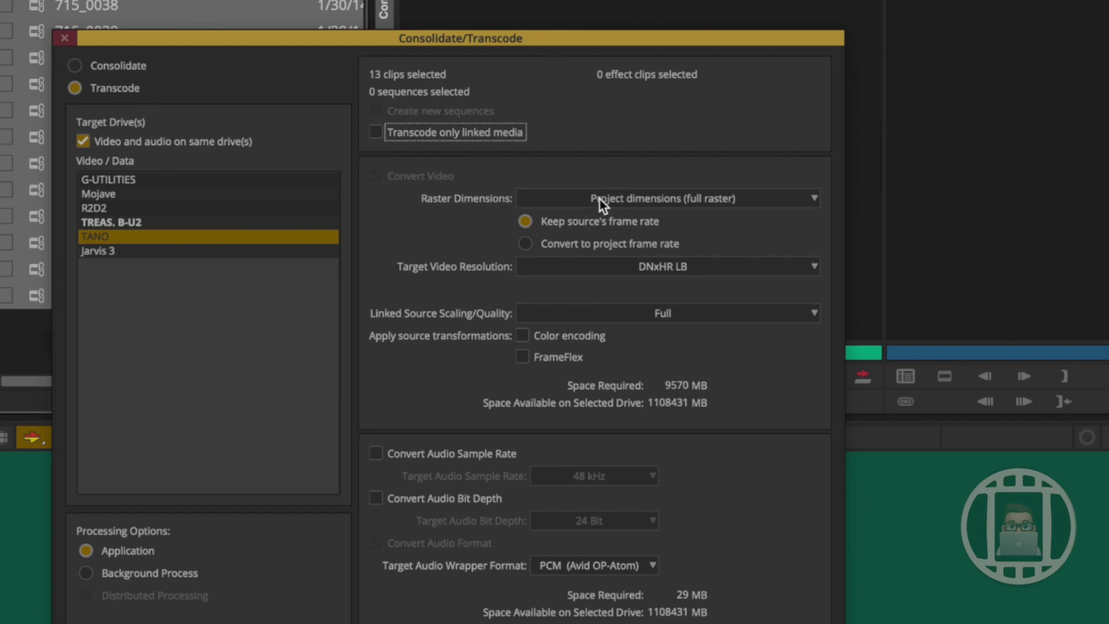
pyautogui.click(765, 199)
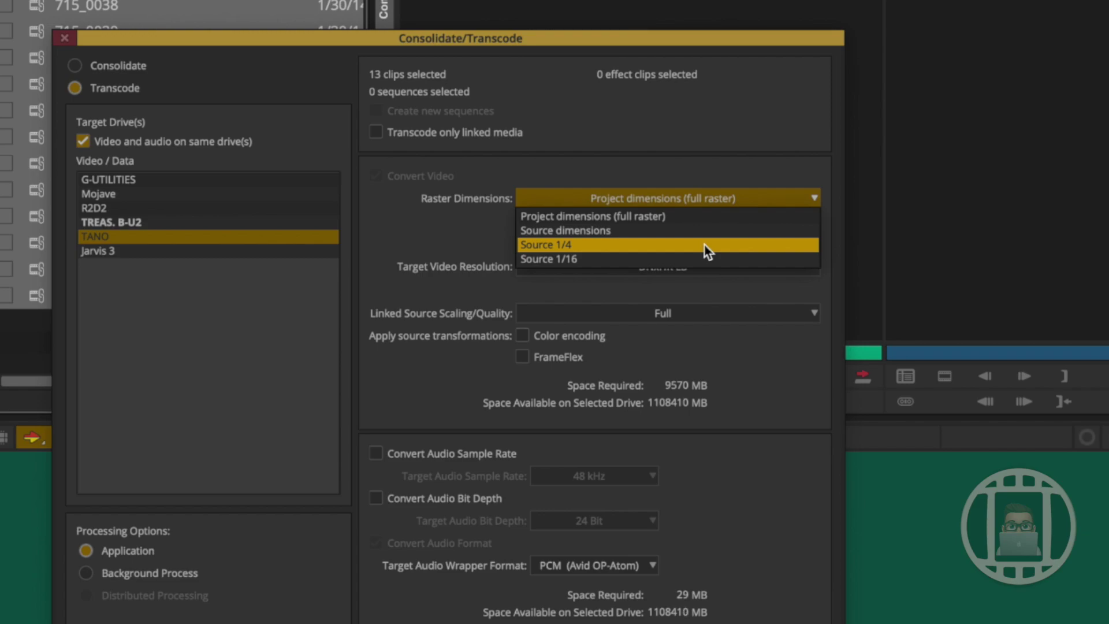
pyautogui.click(561, 230)
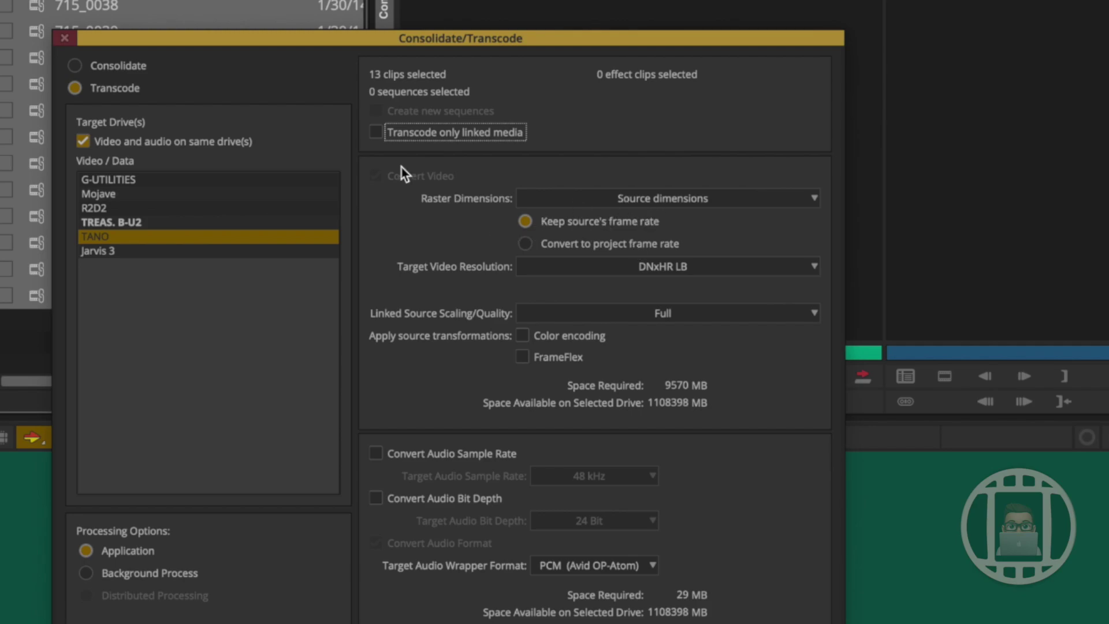
pyautogui.moveTo(462, 39); pyautogui.dragTo(672, 60)
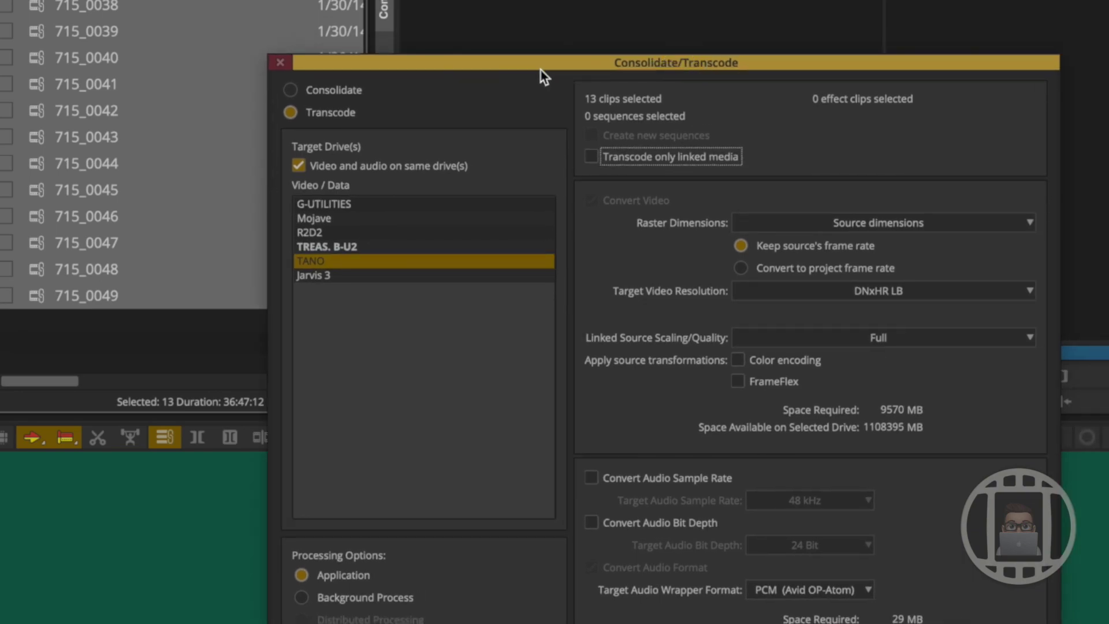
# Set the transcode to convert to the project frame rate, with DNxHR LB as the target video resolution
pyautogui.click(815, 269)
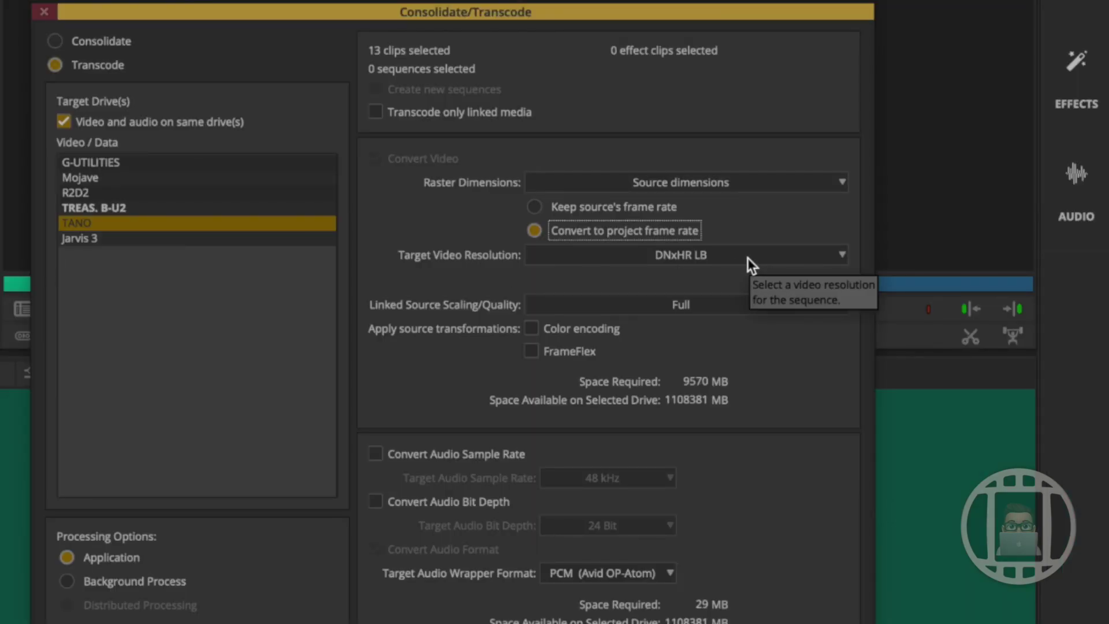
pyautogui.click(747, 258)
pyautogui.scroll(-2, 756, 339)
pyautogui.scroll(2, 757, 331)
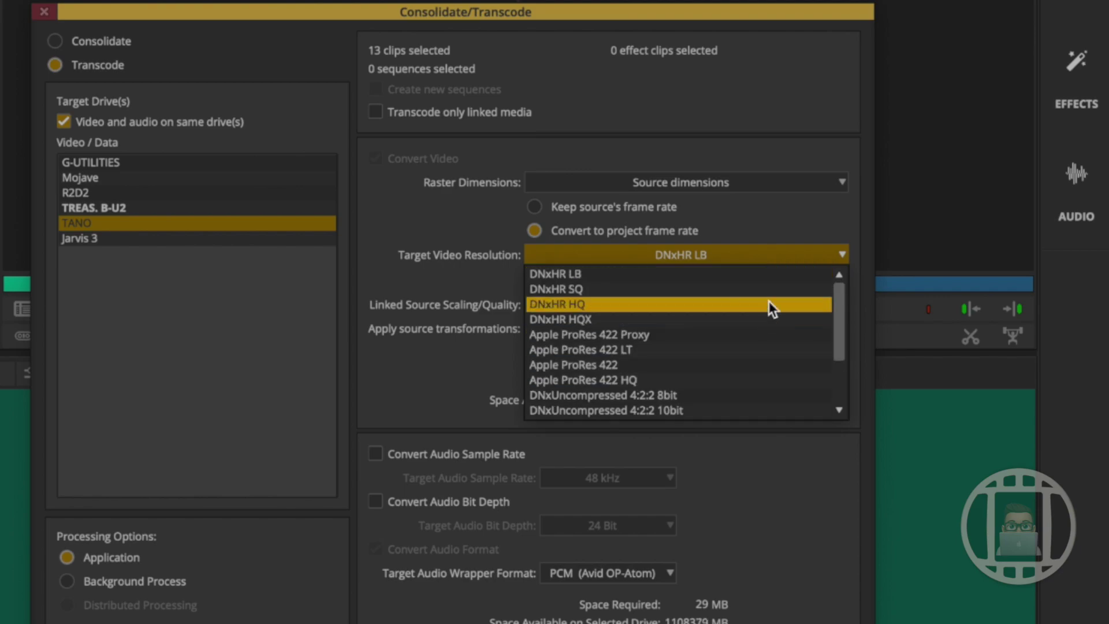
pyautogui.scroll(-3, 787, 390)
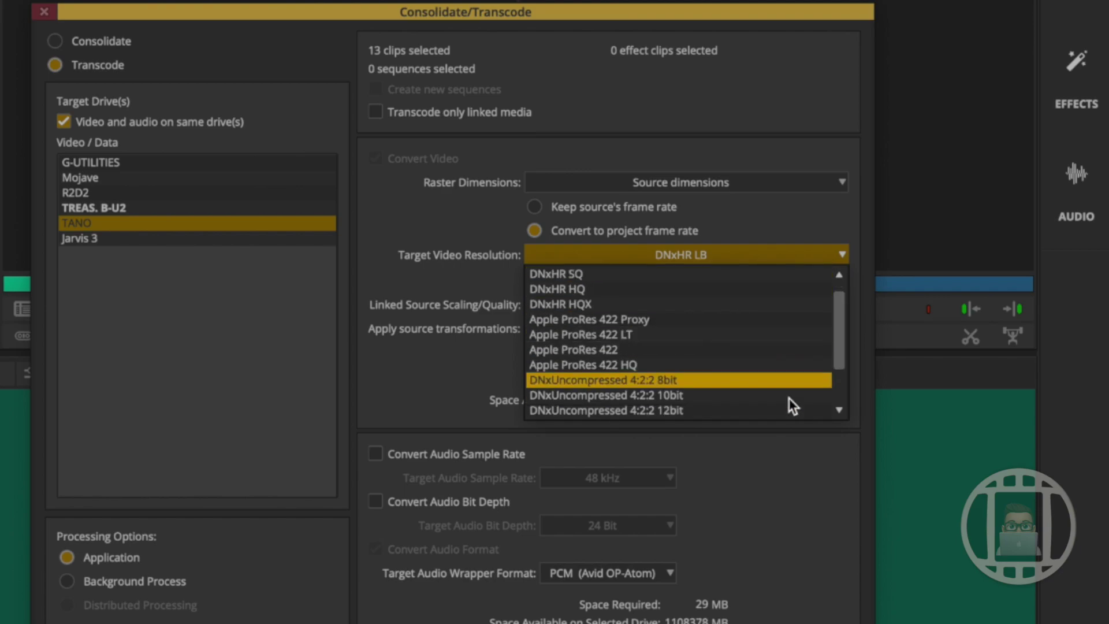
pyautogui.scroll(3, 789, 398)
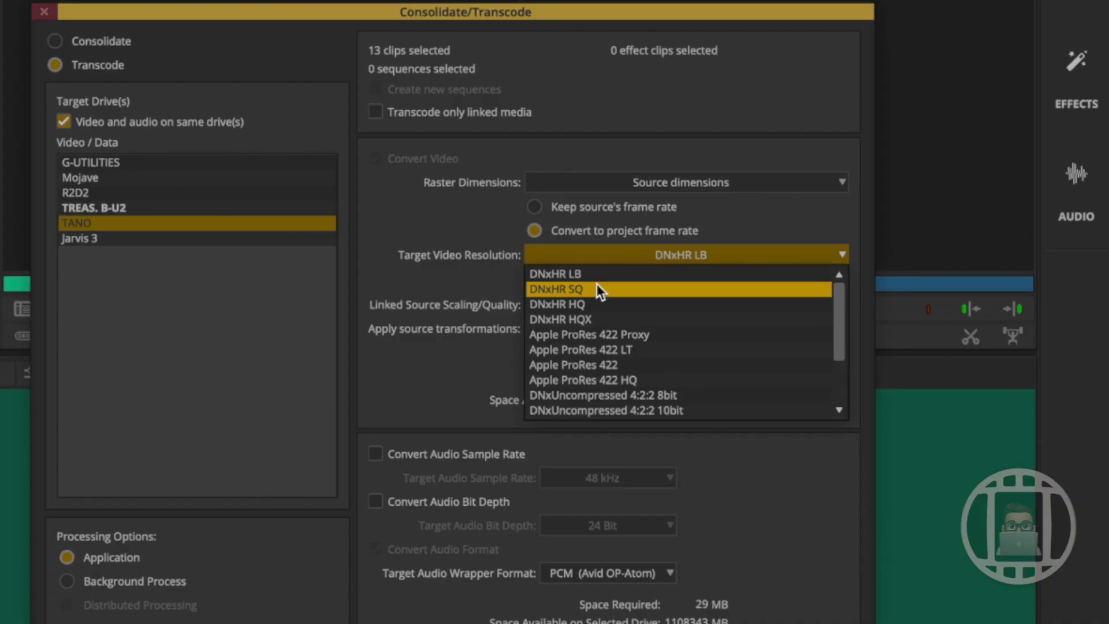
pyautogui.click(627, 273)
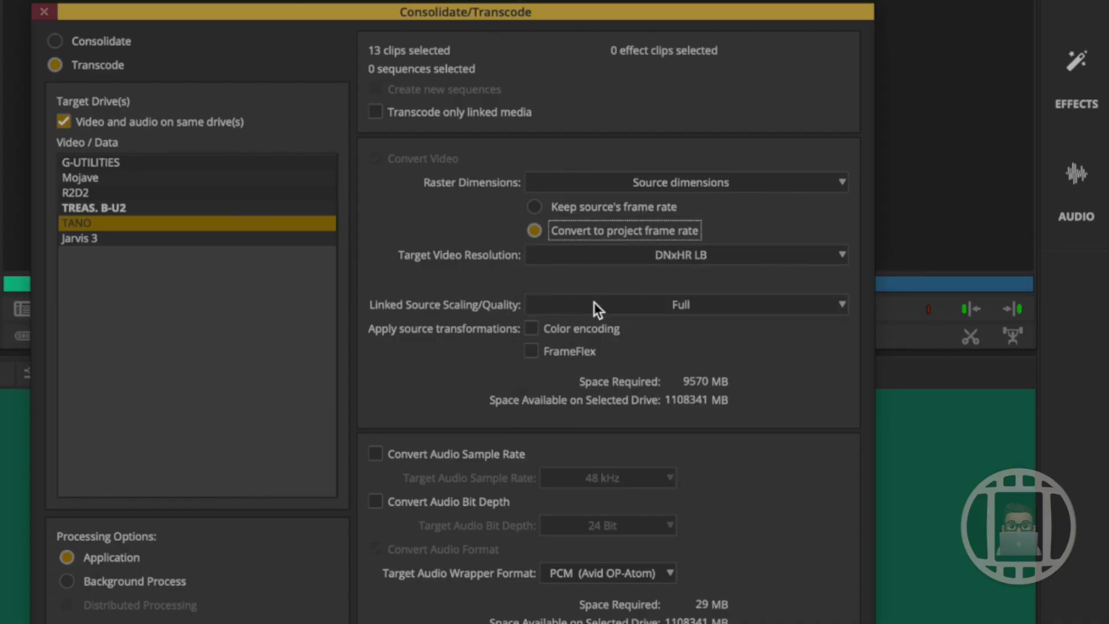
# Review the linked source scaling/quality choices for the transcode, leaving the setting at Full
pyautogui.click(639, 303)
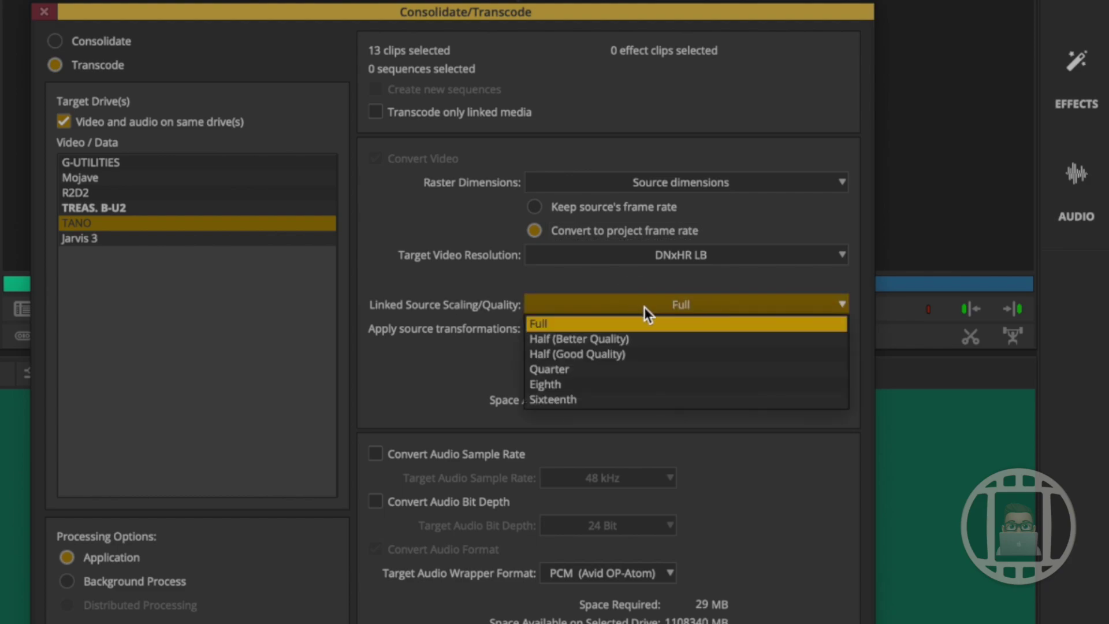
pyautogui.click(643, 307)
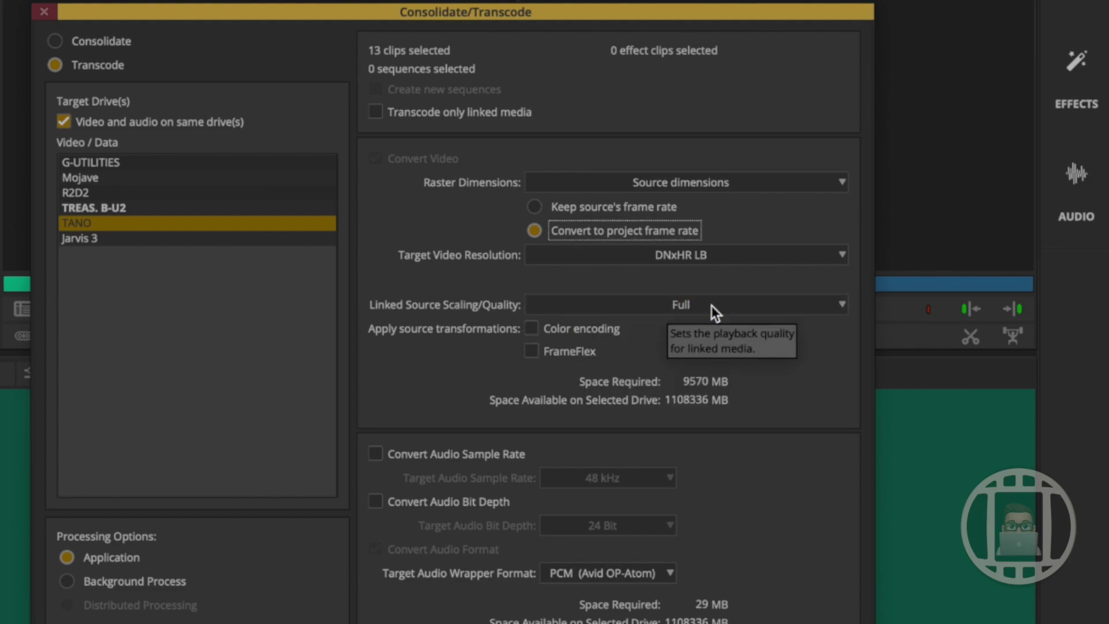
pyautogui.click(669, 302)
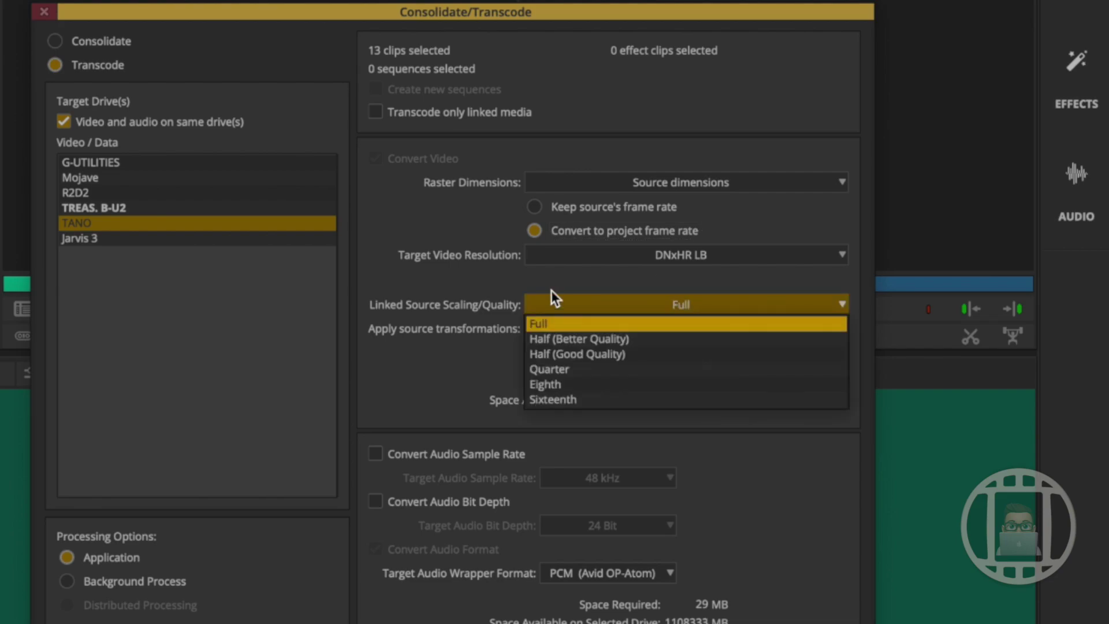
pyautogui.press('Escape')
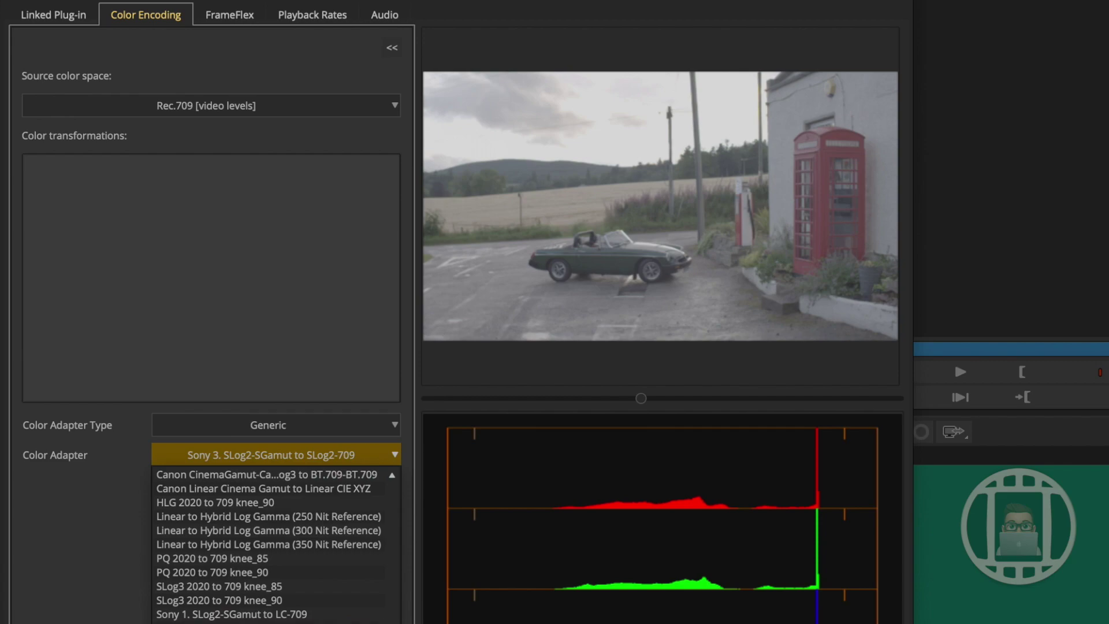
# Choose a Generic color adapter in the car clip's source settings and shift its FrameFlex frame slightly right and down
pyautogui.click(218, 515)
pyautogui.click(222, 488)
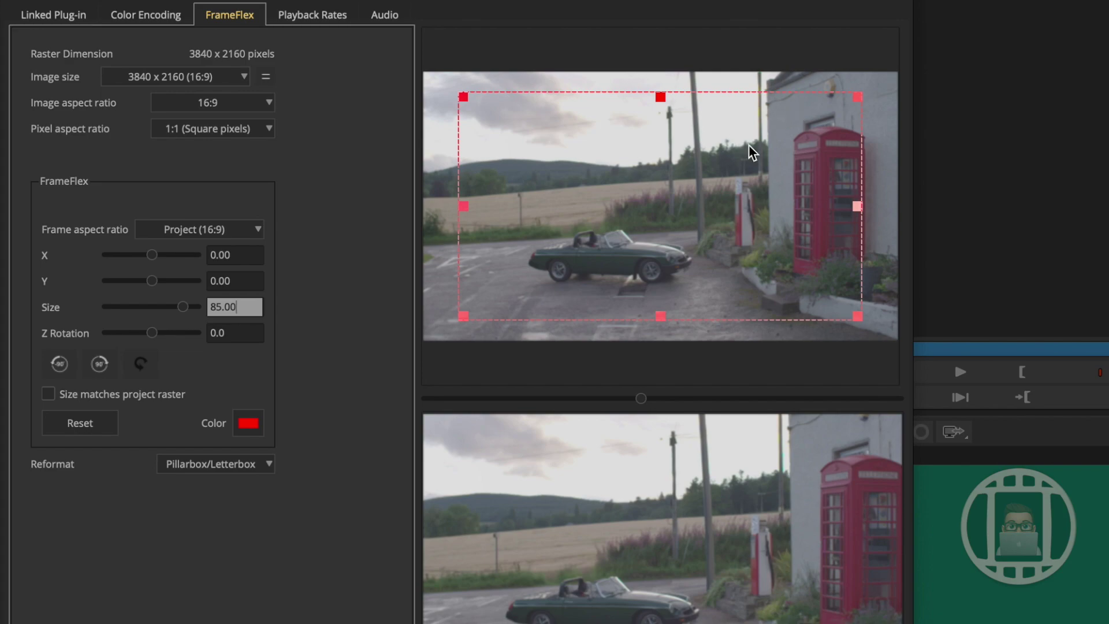
pyautogui.moveTo(753, 150); pyautogui.dragTo(770, 171)
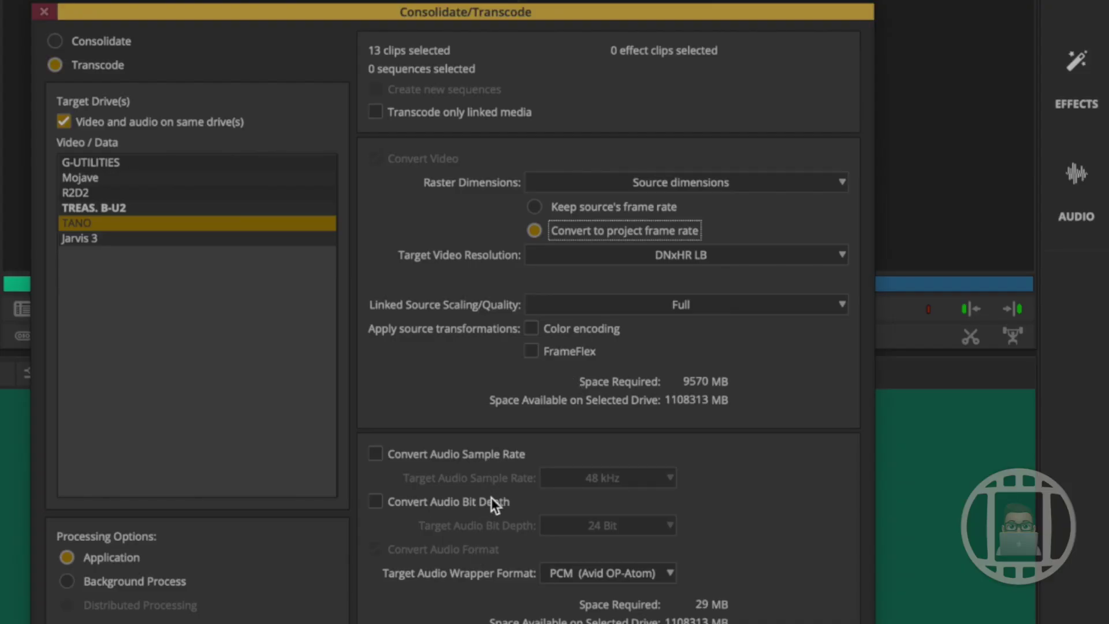
pyautogui.click(498, 453)
pyautogui.click(493, 504)
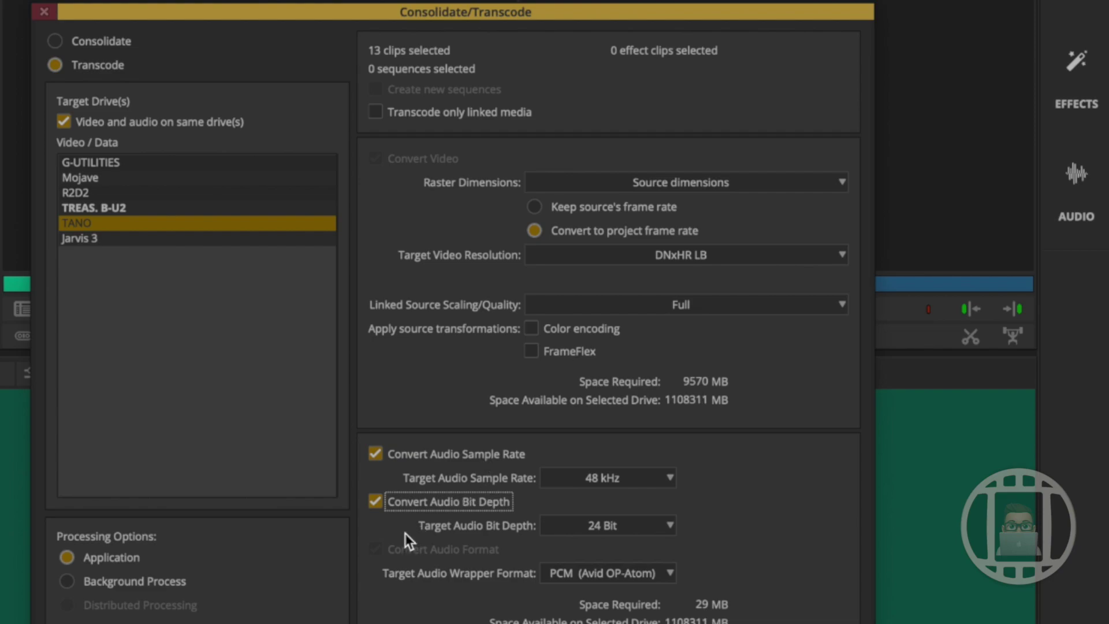
pyautogui.click(436, 504)
pyautogui.click(444, 456)
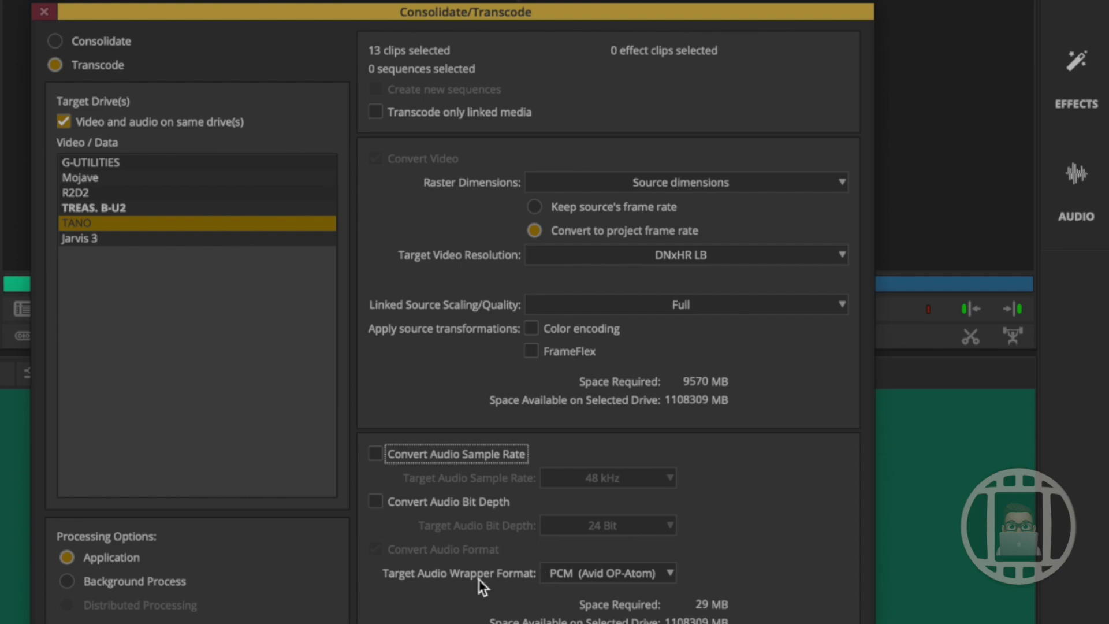
# Review the target audio wrapper formats, leaving PCM (Avid OP-Atom), and keep the operation on Transcode
pyautogui.click(599, 576)
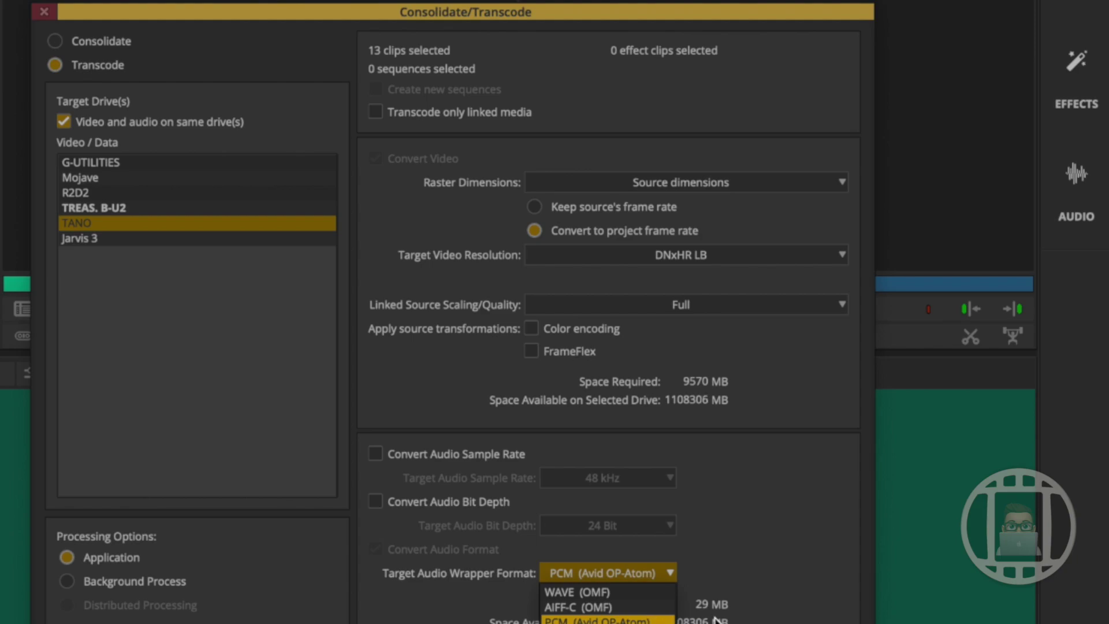
pyautogui.click(754, 613)
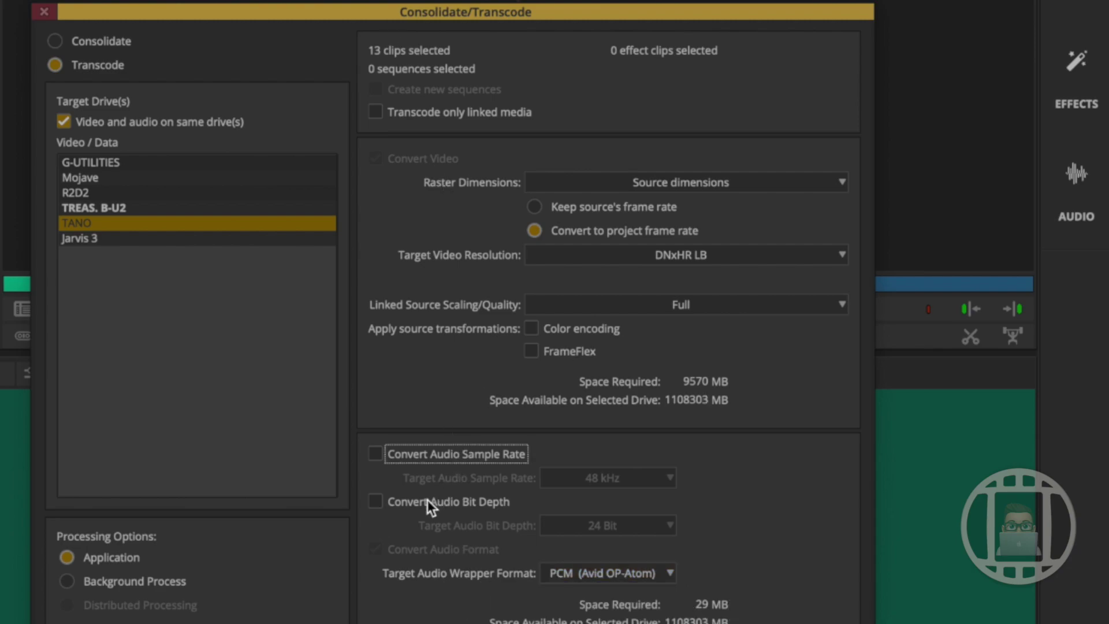
pyautogui.click(121, 44)
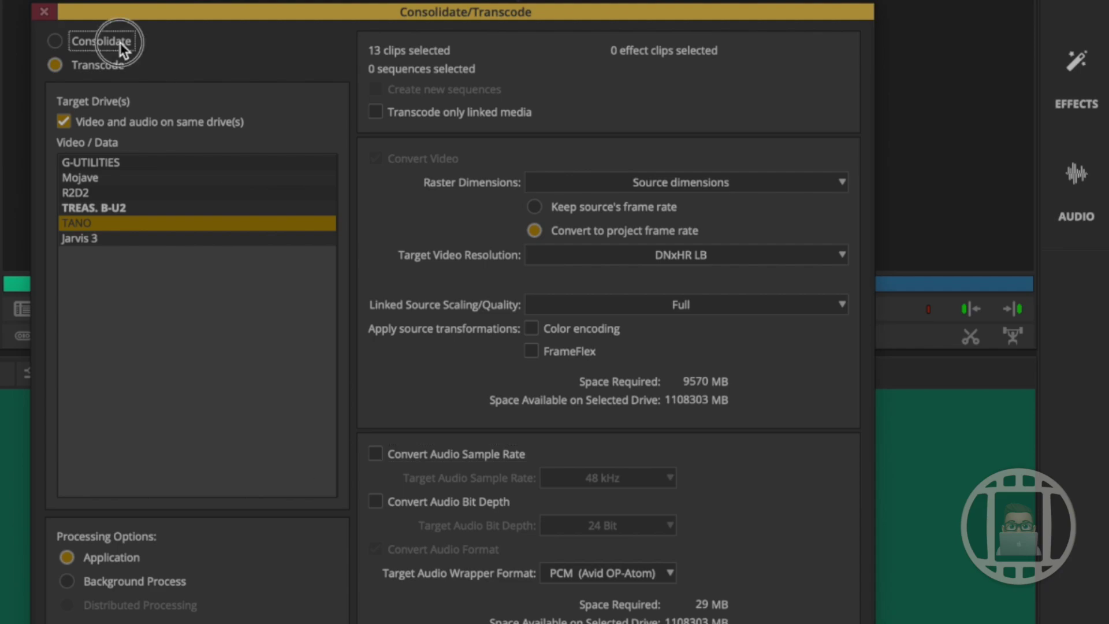
pyautogui.click(109, 65)
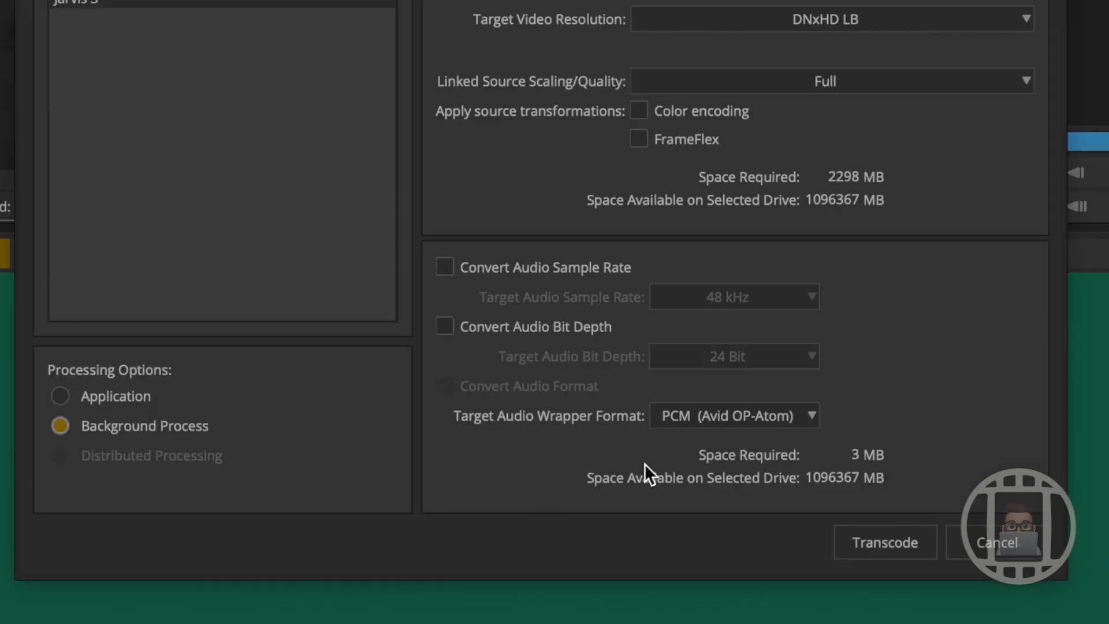
# Transcode the selected TEMP02 clips to DNxHD LB as a background process and open the Background Queue
pyautogui.click(897, 543)
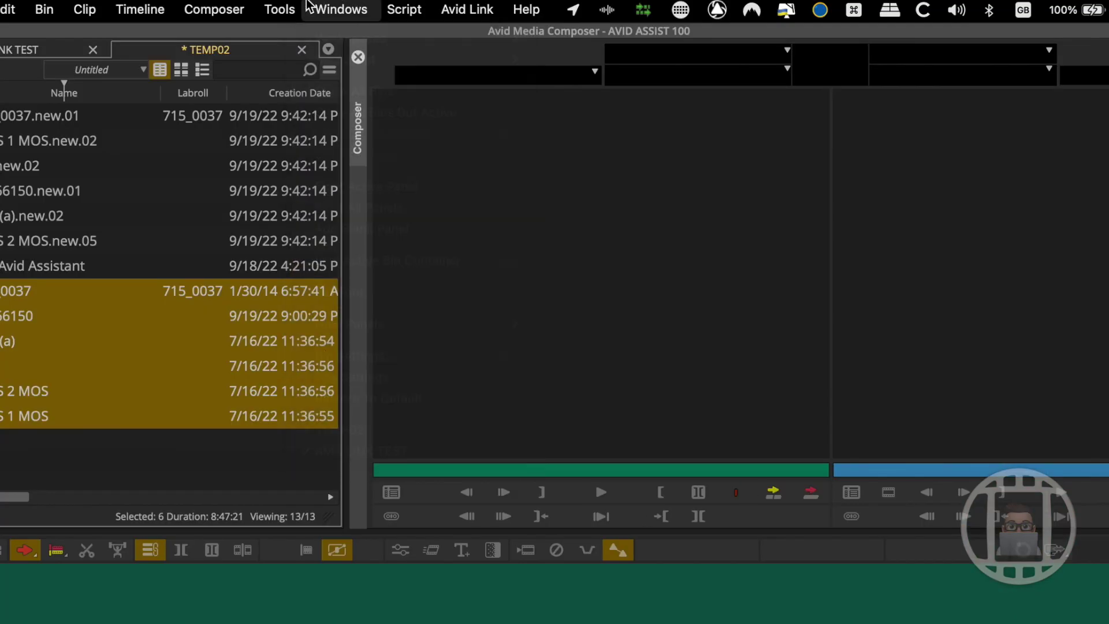
pyautogui.click(283, 9)
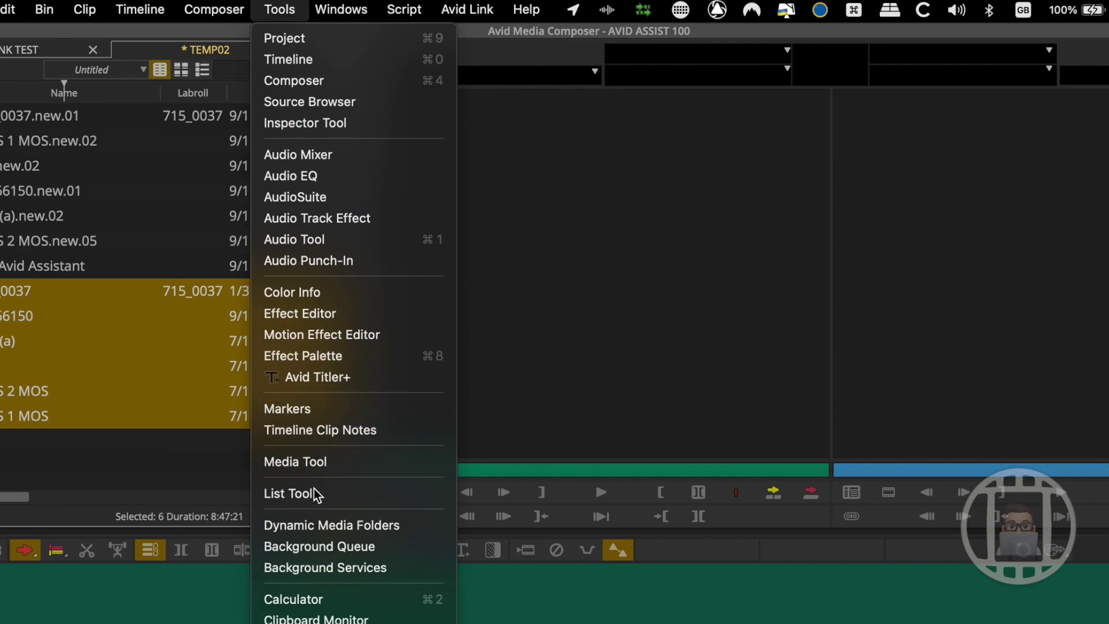
pyautogui.click(362, 545)
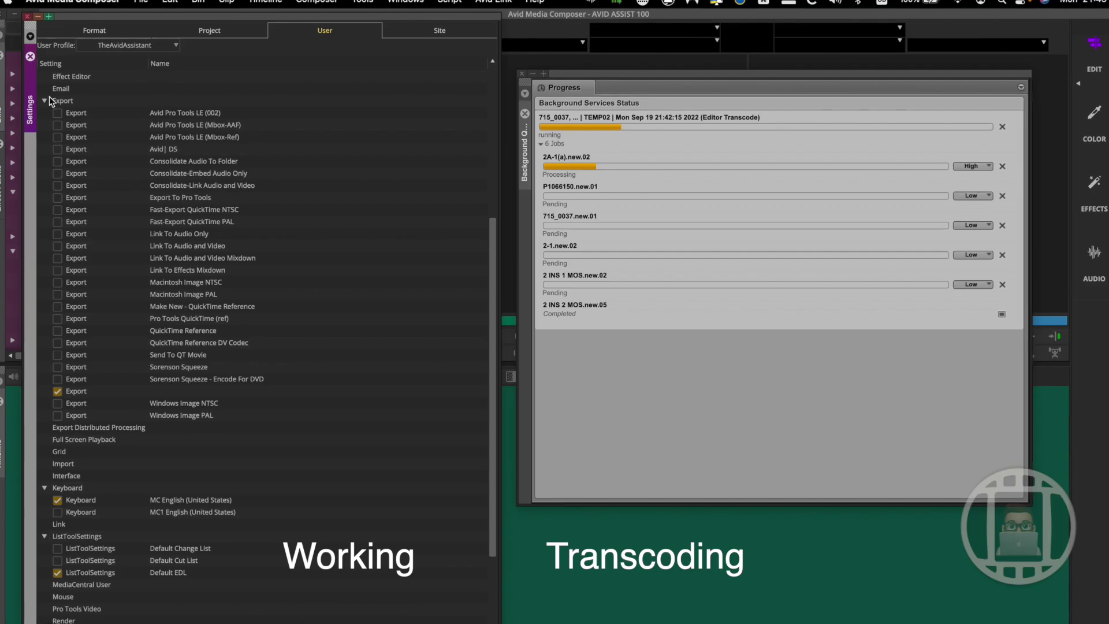
# Look through the Format, User and Site settings while the background transcode runs
pyautogui.click(95, 30)
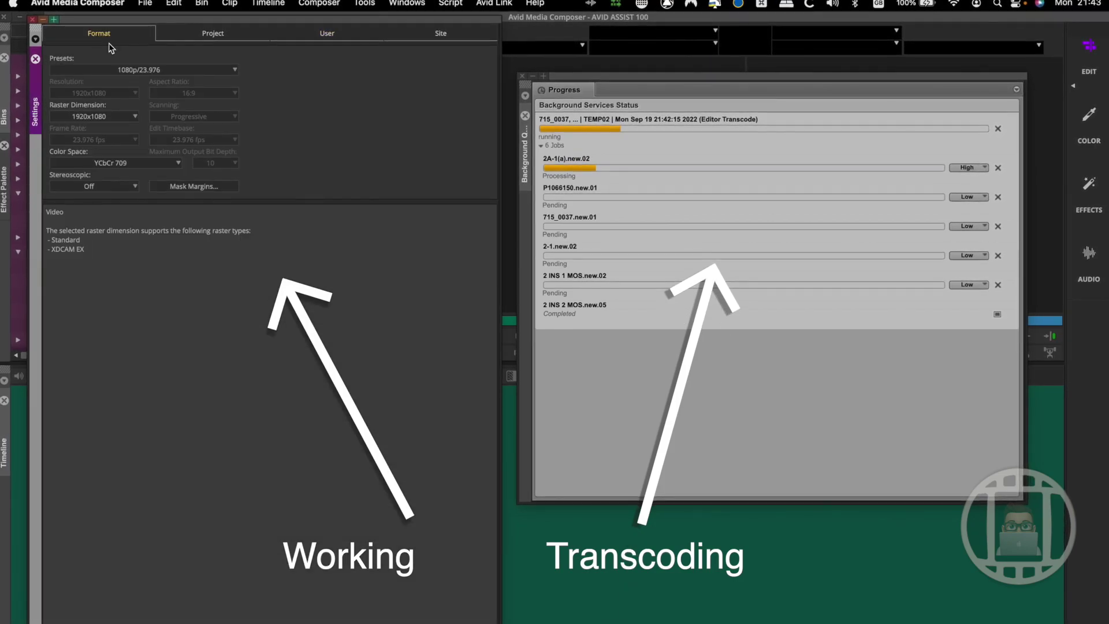
pyautogui.click(351, 35)
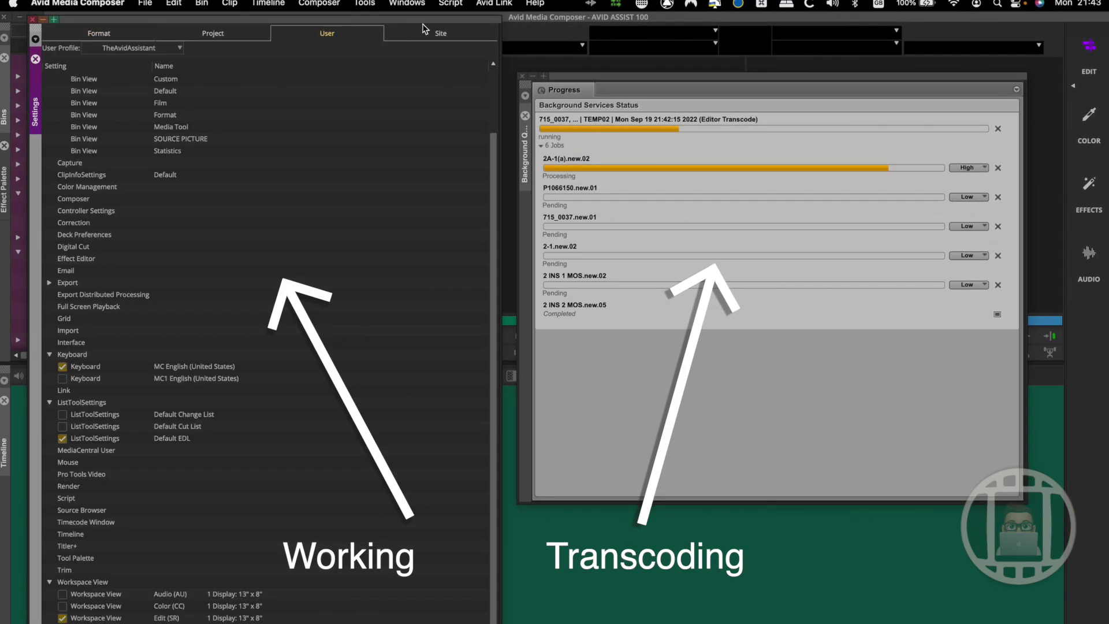
pyautogui.click(432, 30)
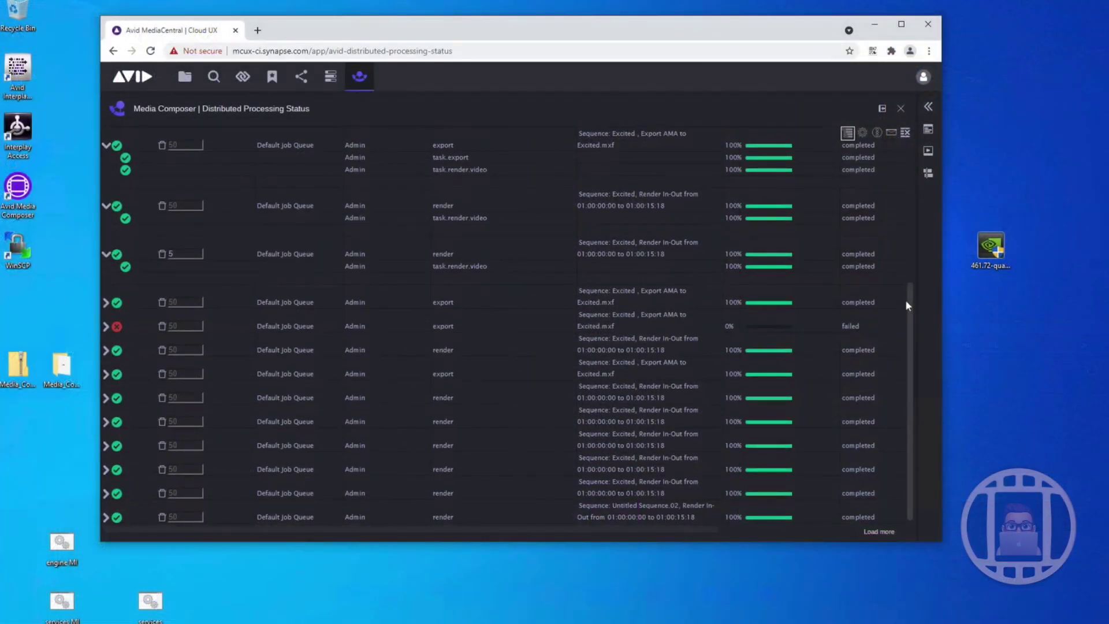
# Name the new job queue Render Job Queue in Distributed Processing Status, allow only Render jobs, and save it
pyautogui.moveTo(906, 274); pyautogui.dragTo(774, 34)
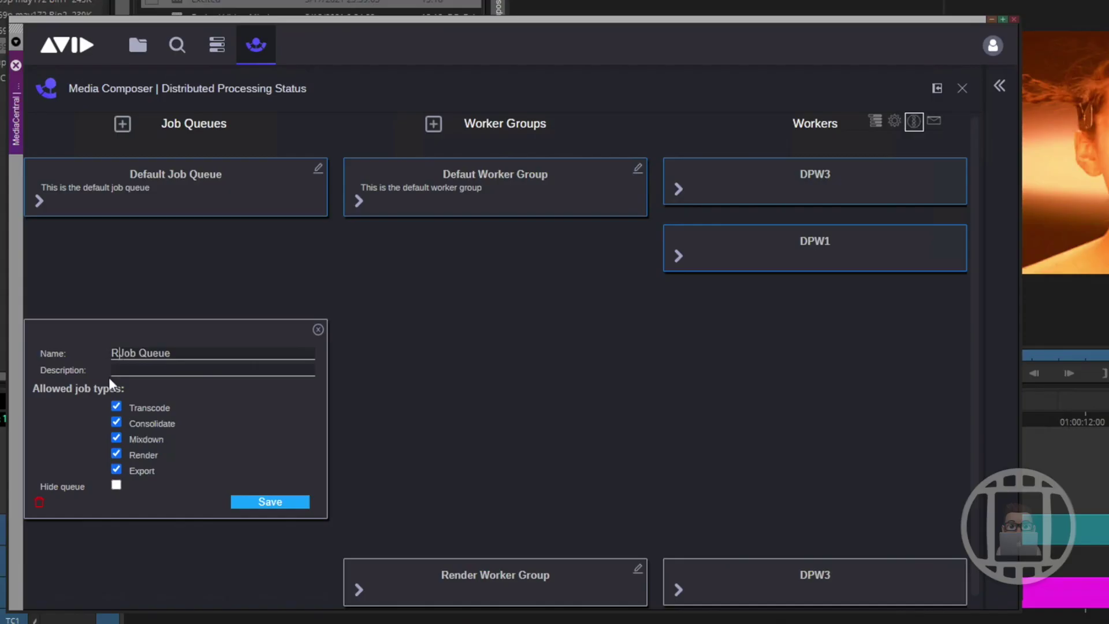
pyautogui.write('ender Job Queue')
pyautogui.click(117, 424)
pyautogui.click(116, 407)
pyautogui.click(115, 438)
pyautogui.click(116, 469)
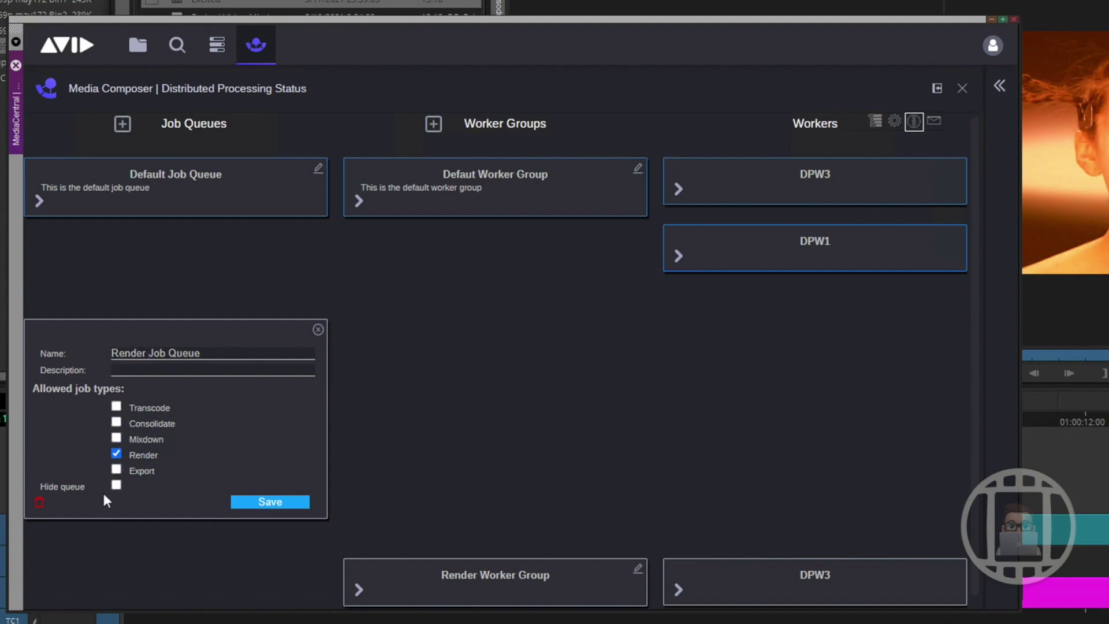
pyautogui.click(269, 502)
pyautogui.moveTo(448, 414); pyautogui.dragTo(255, 342)
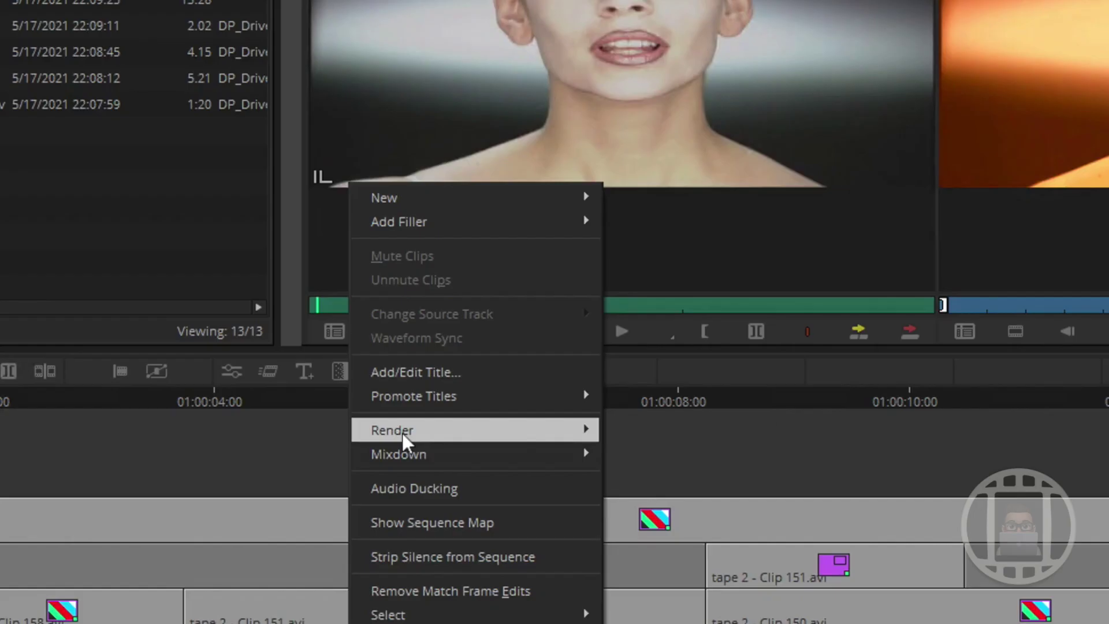
# Render the sequence's effects with Distributed Processing, choosing Render Job Queue, and check the job in Distributed Processing Status
pyautogui.moveTo(443, 434)
pyautogui.click(679, 451)
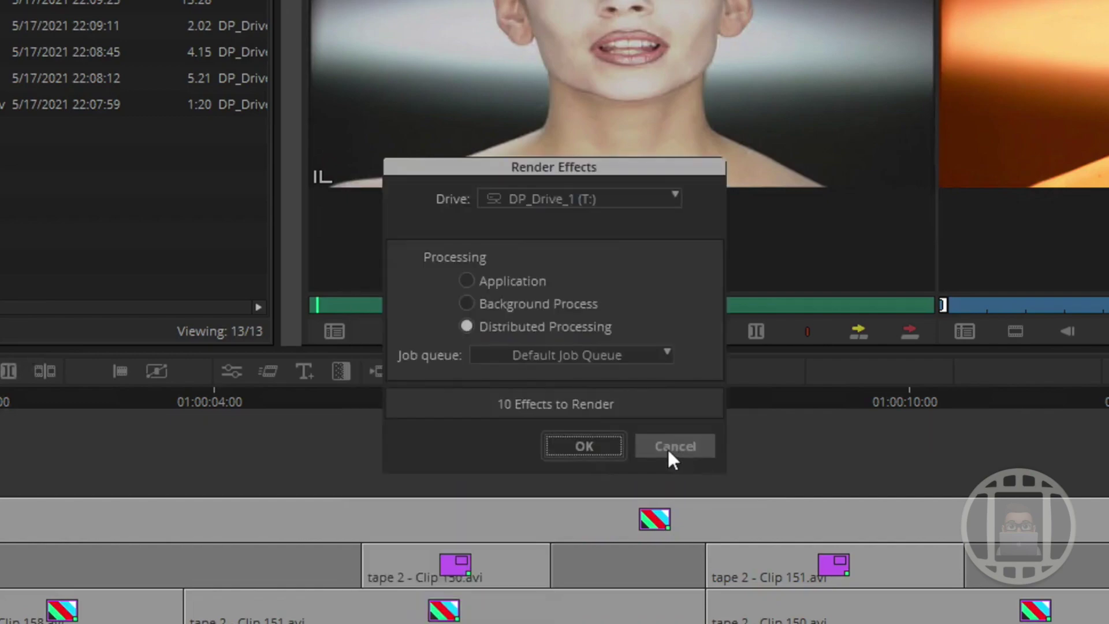
pyautogui.click(596, 365)
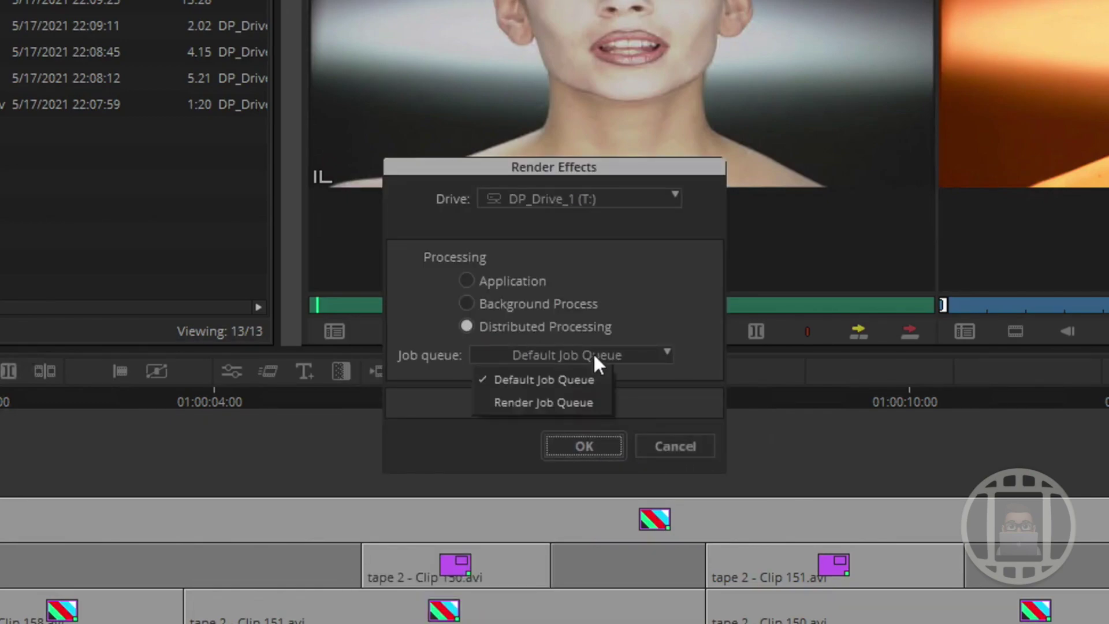
pyautogui.click(588, 402)
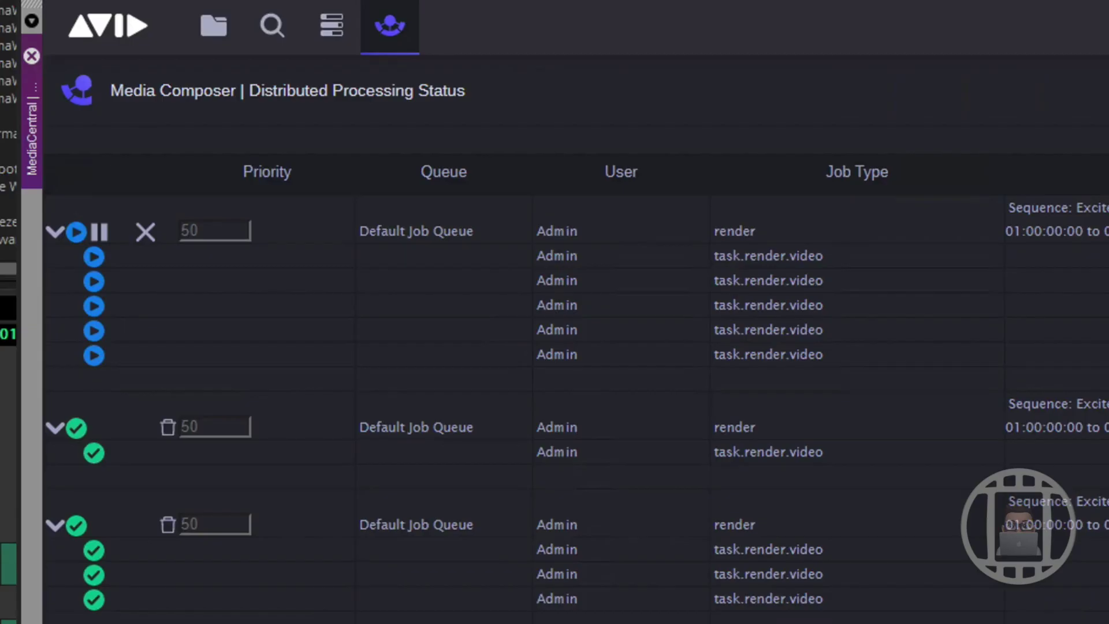
pyautogui.hscroll(10, 576, 385)
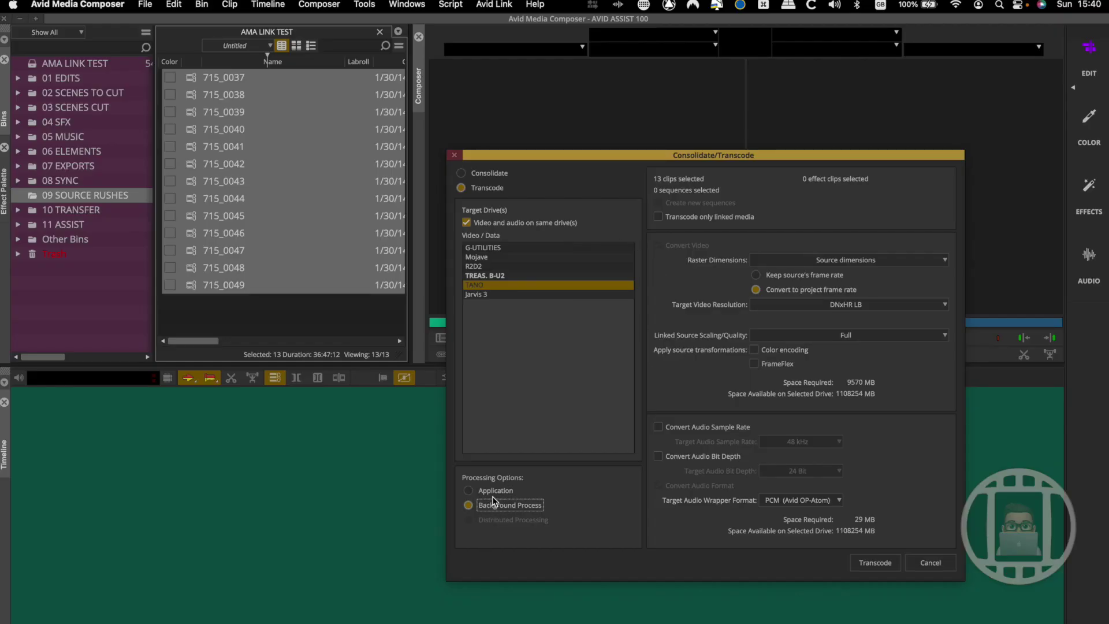
# Set the transcode processing option to Application and cancel the transcode of all the 715 clips
pyautogui.click(511, 491)
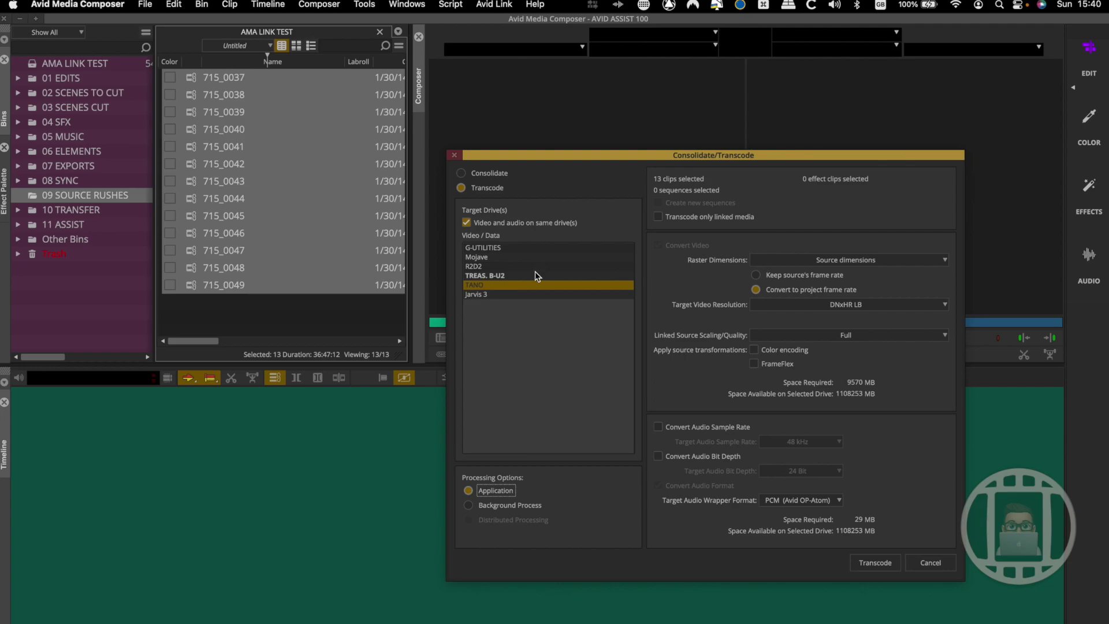
pyautogui.click(930, 564)
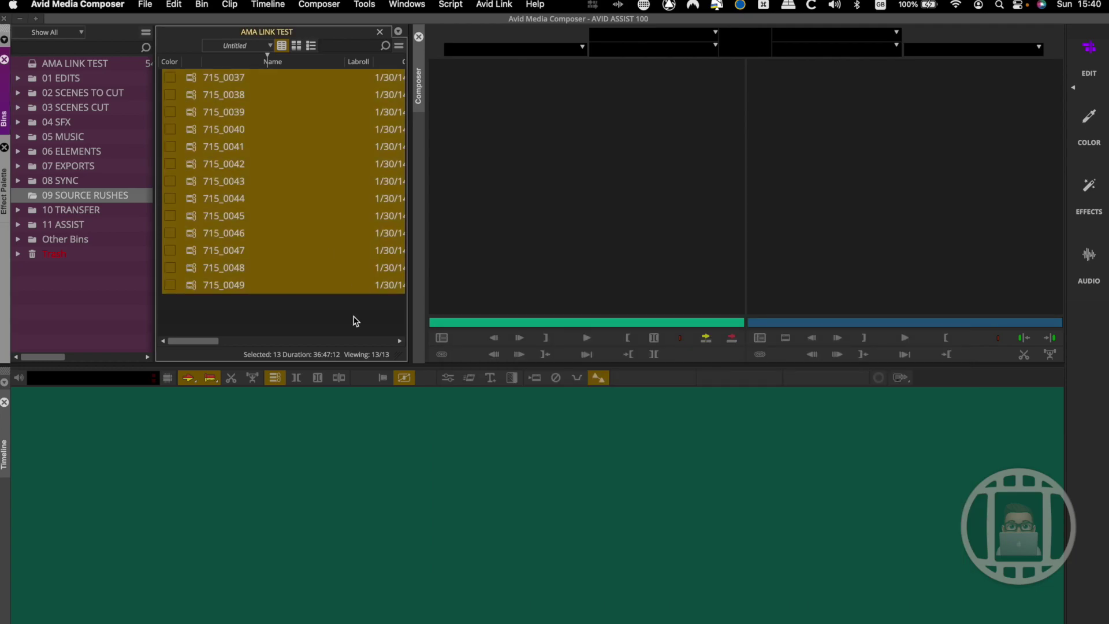
# Transcode only clip 715_0049 to DNxHD LB at project dimensions and project frame rate, using Application processing
pyautogui.click(199, 314)
pyautogui.click(195, 286)
pyautogui.rightClick(195, 287)
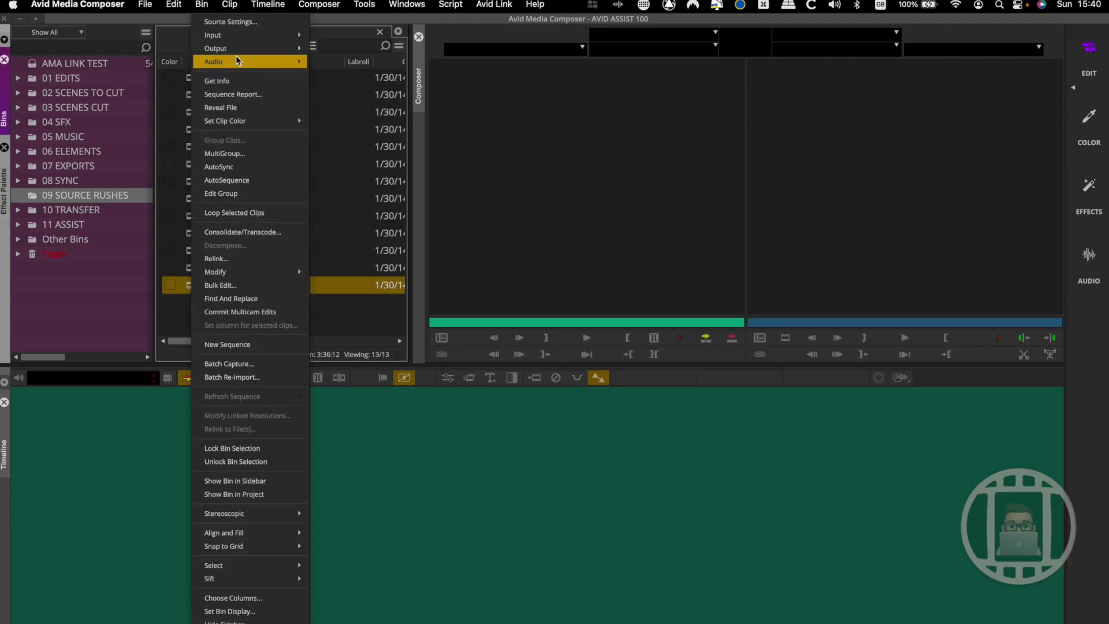
pyautogui.click(243, 193)
pyautogui.click(330, 145)
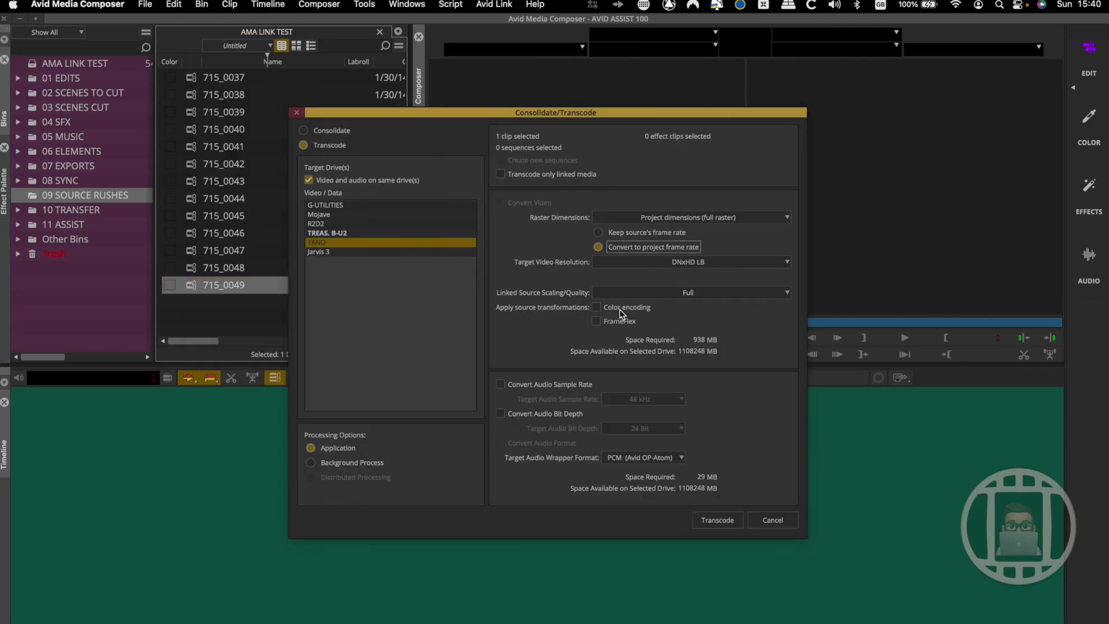
pyautogui.click(717, 520)
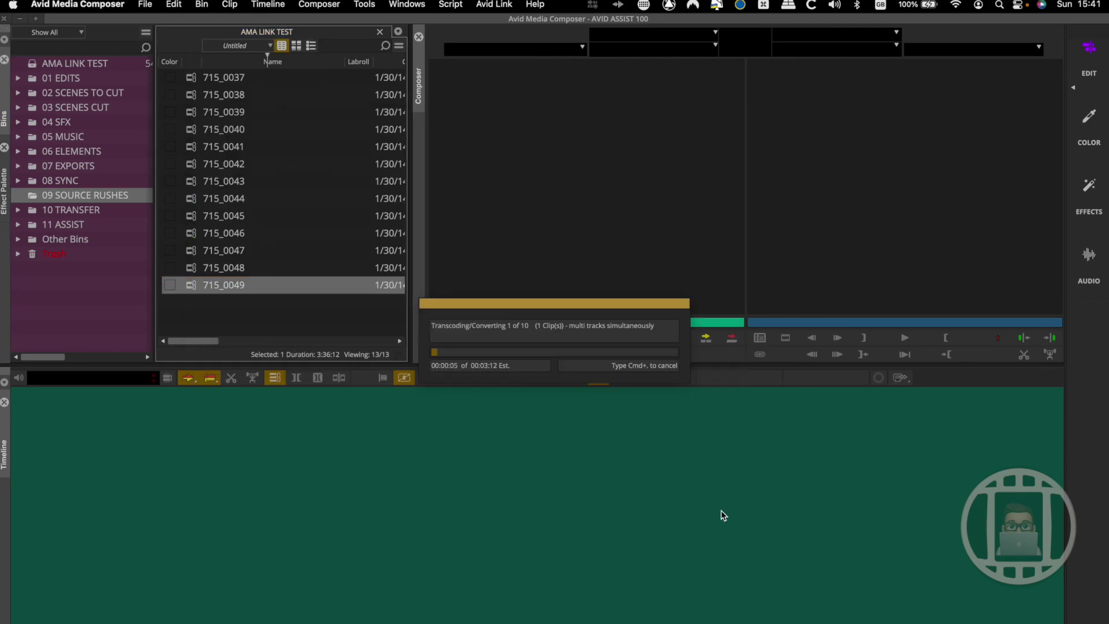
# Switch to Activity Monitor, minimise its process list, and place the CPU usage window over the empty timeline to watch the transcode's processor load
pyautogui.click(999, 5)
pyautogui.write('act')
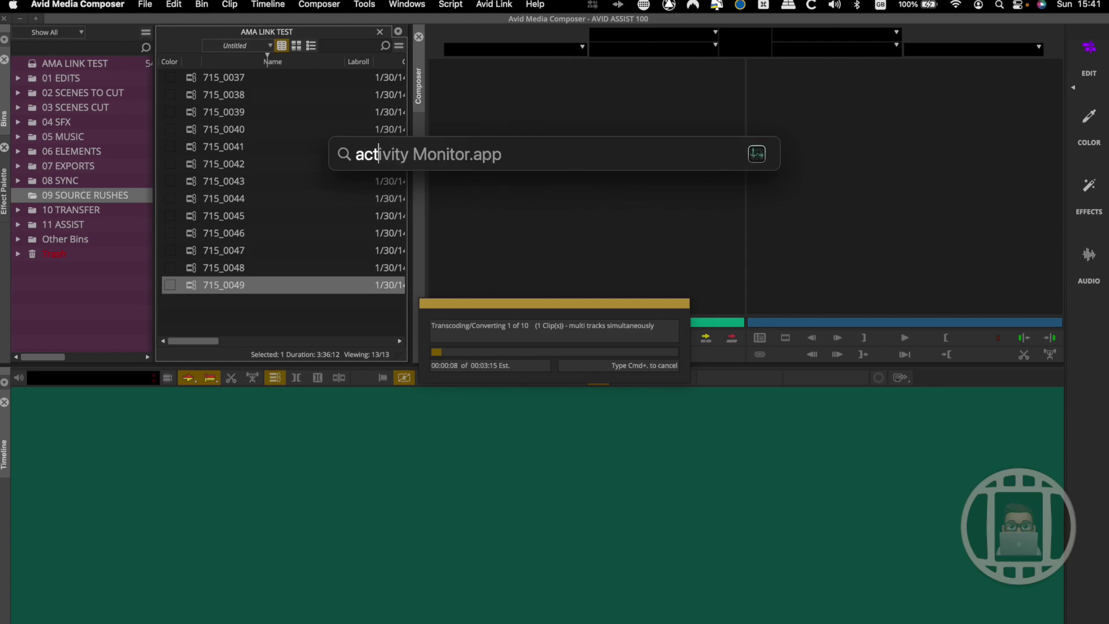
pyautogui.write('ivit')
pyautogui.press('Return')
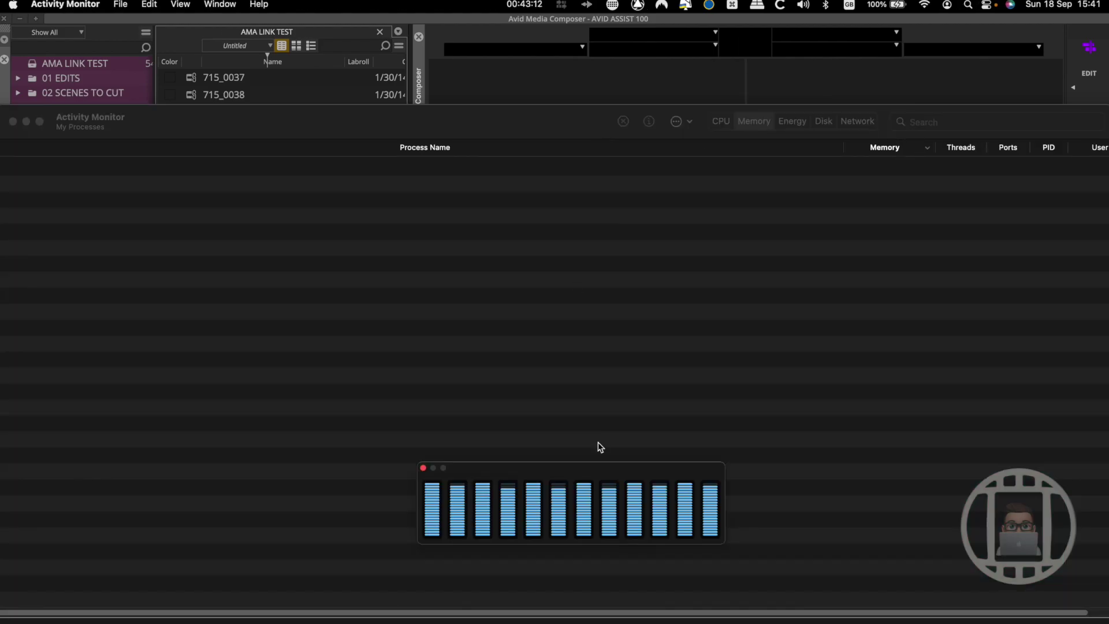
pyautogui.moveTo(595, 465); pyautogui.dragTo(423, 54)
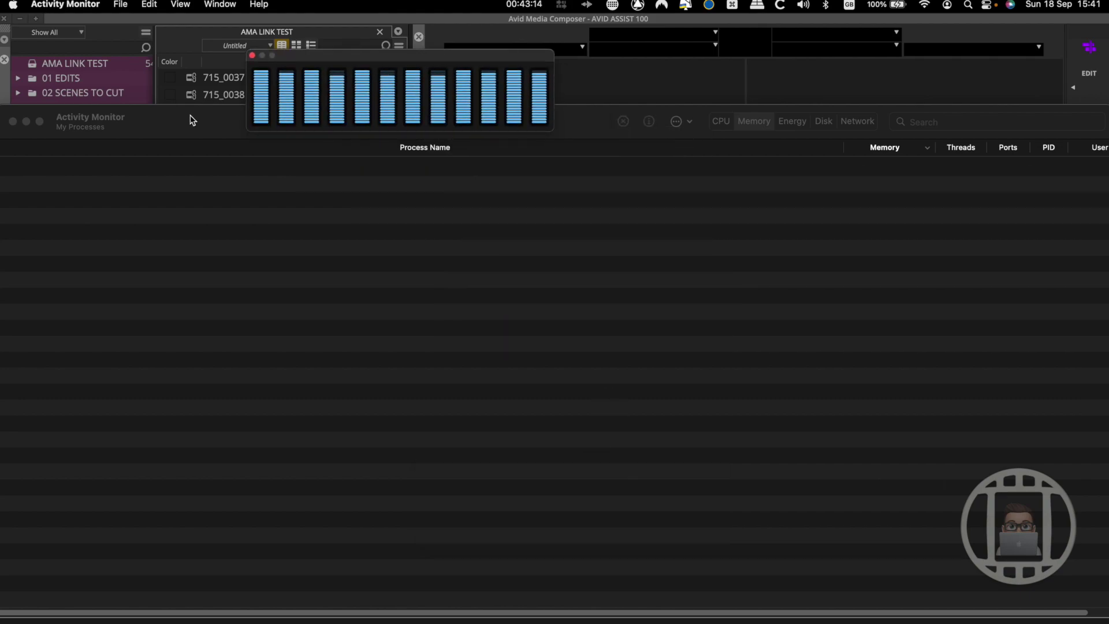
pyautogui.click(97, 122)
pyautogui.click(26, 121)
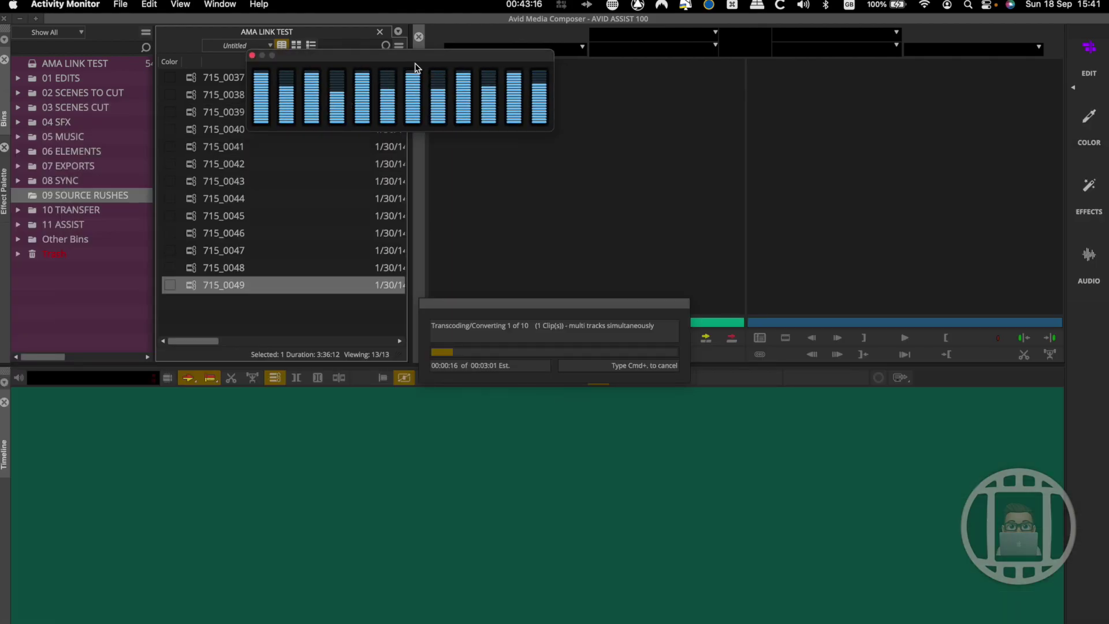
pyautogui.moveTo(415, 68); pyautogui.dragTo(573, 444)
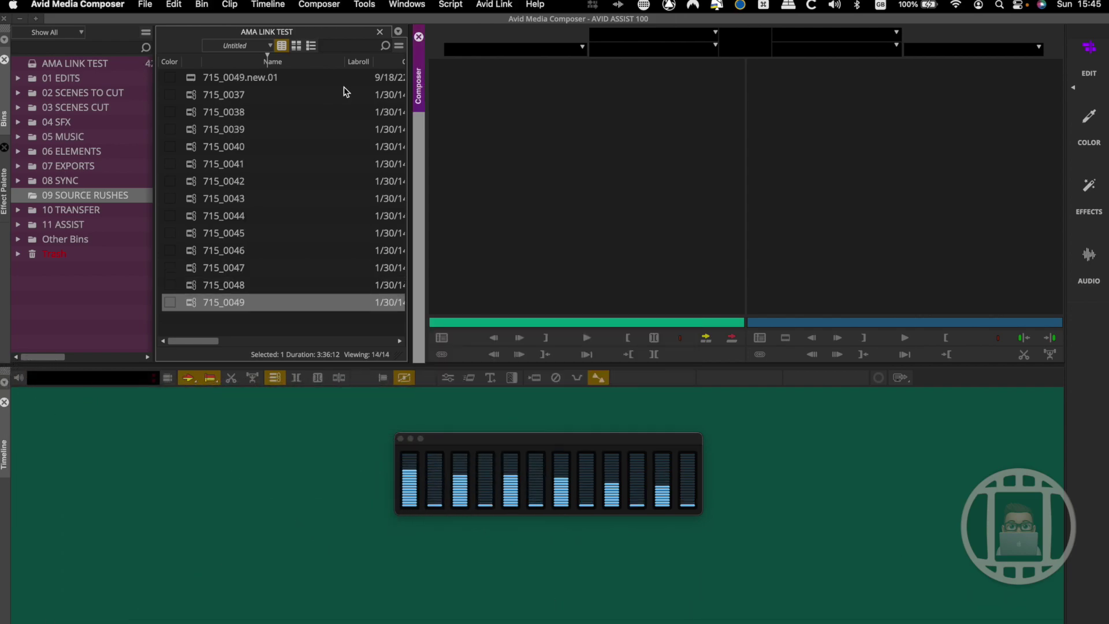
# Close the CPU usage window and check the video format of the transcoded clip 715_0049.new.01 in the bin
pyautogui.click(186, 82)
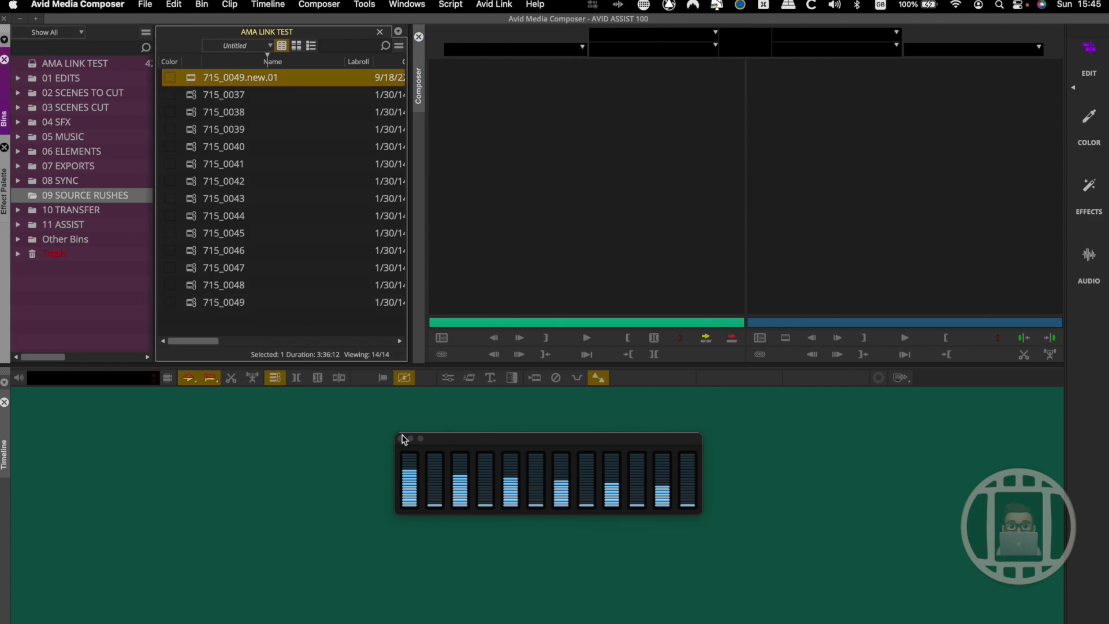
pyautogui.click(451, 442)
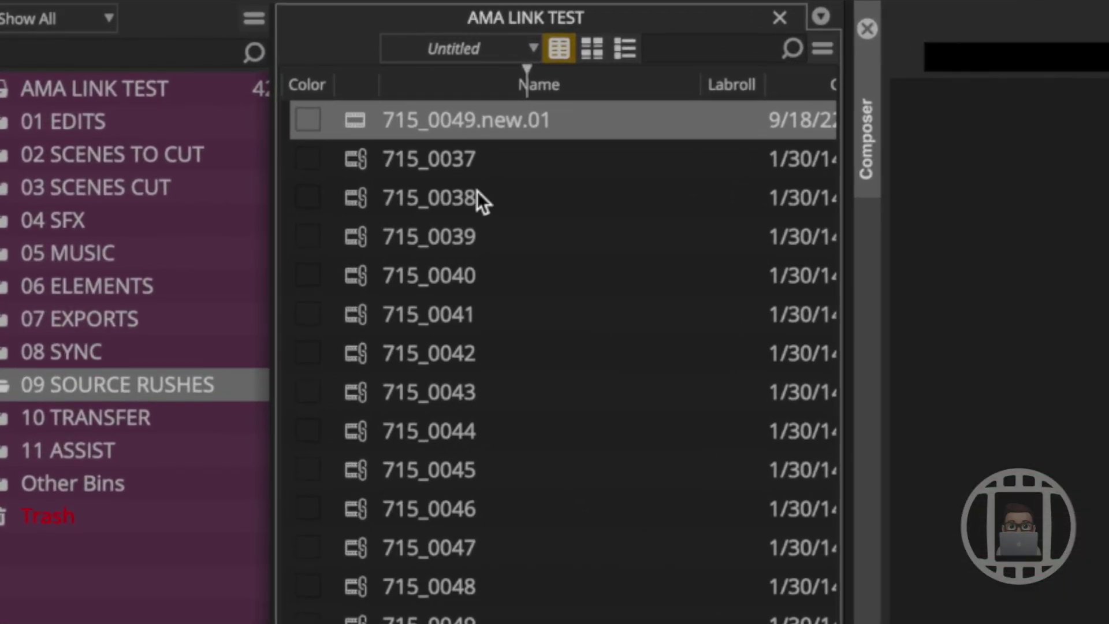
pyautogui.click(407, 172)
pyautogui.hscroll(5, 407, 172)
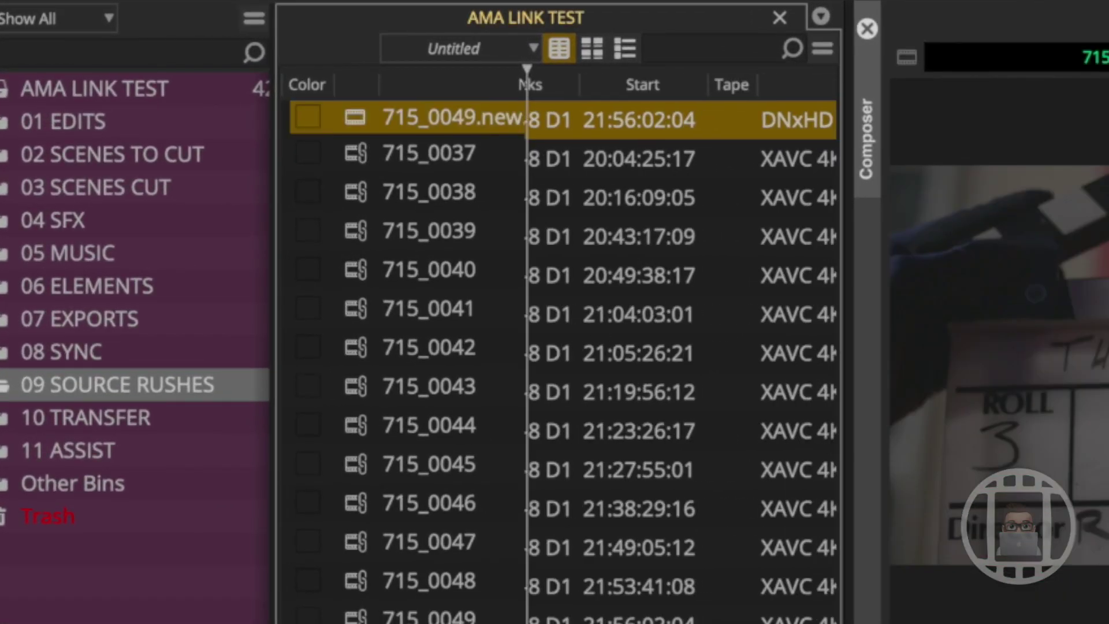
pyautogui.hscroll(3, 680, 349)
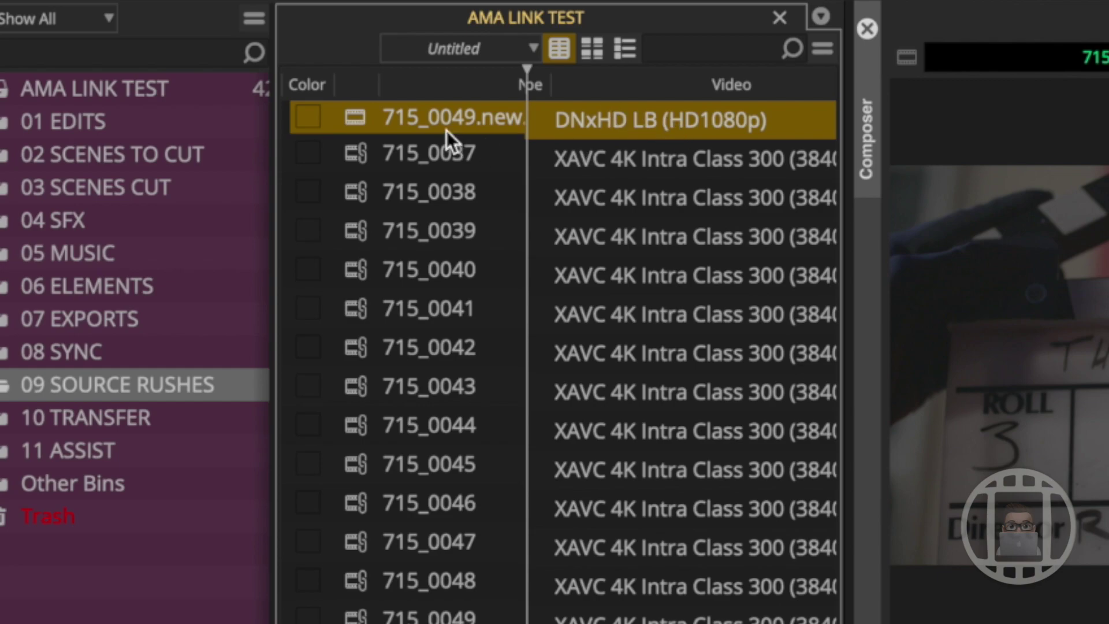
pyautogui.moveTo(527, 72); pyautogui.dragTo(527, 72)
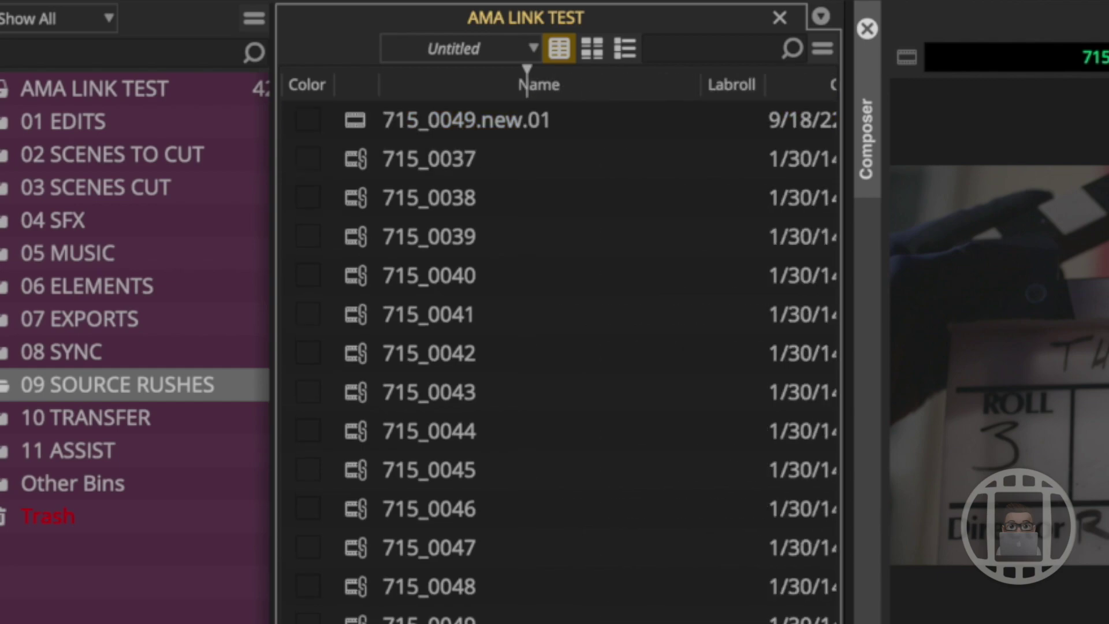
# Delete the transcoded master clip 715_0049.new.01 from the AMA LINK TEST bin
pyautogui.click(356, 128)
pyautogui.press('Delete')
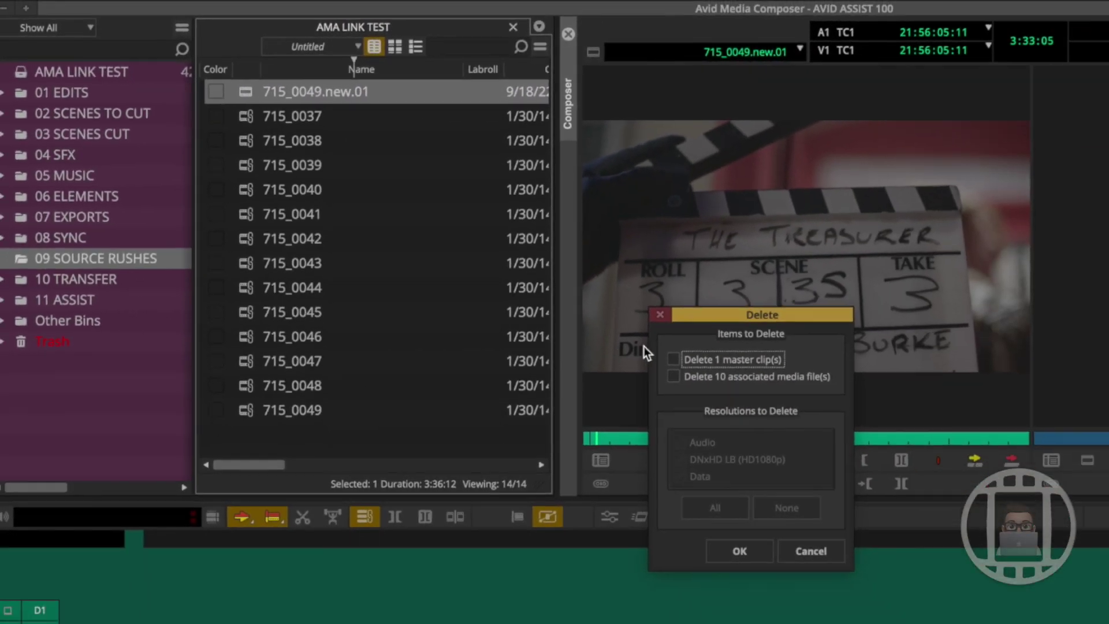
pyautogui.press('Return')
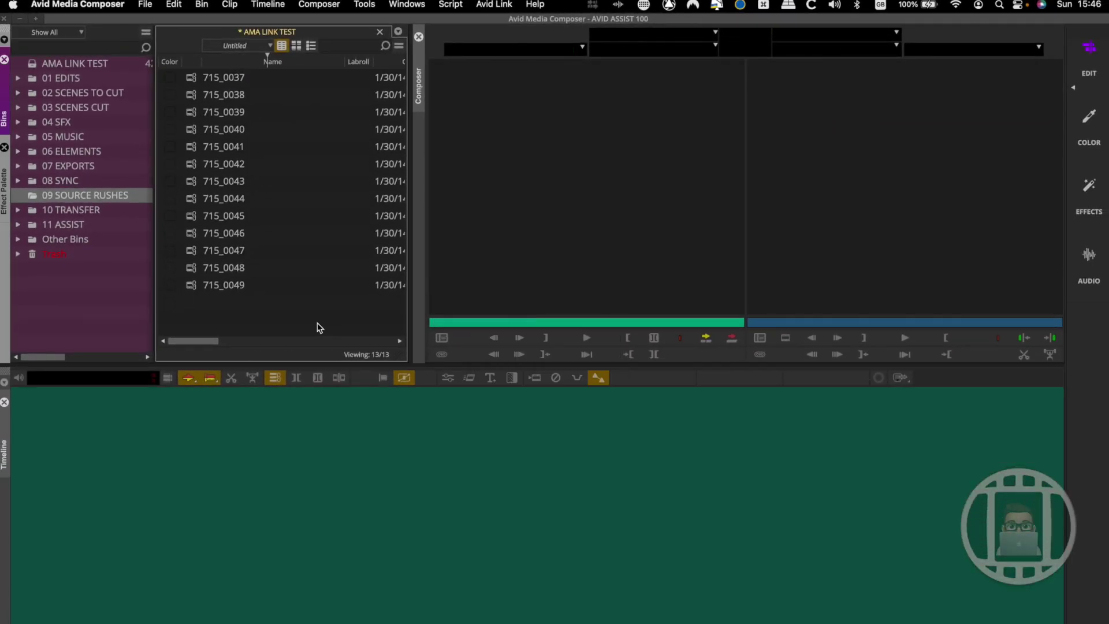